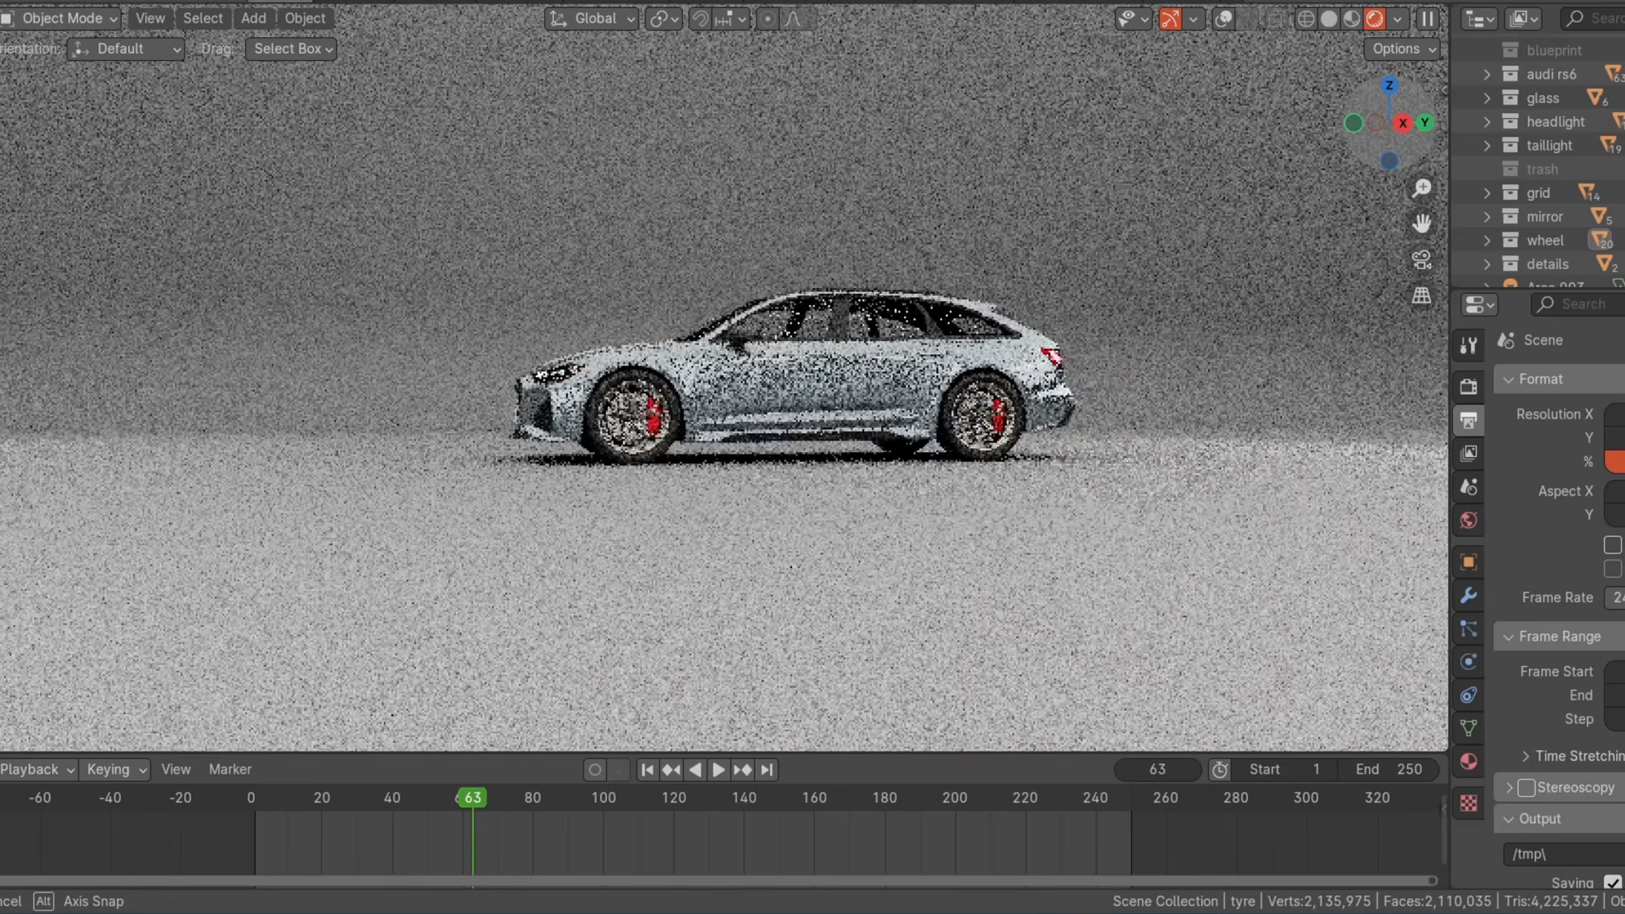
Step: Select the car's front fender panel and replace the timeline with an enlarged Shader Editor showing its car paint material
scroll(1338, 143, up, 3)
drag(1363, 127, 1437, 205)
scroll(1366, 147, down, 3)
scroll(845, 326, up, 2)
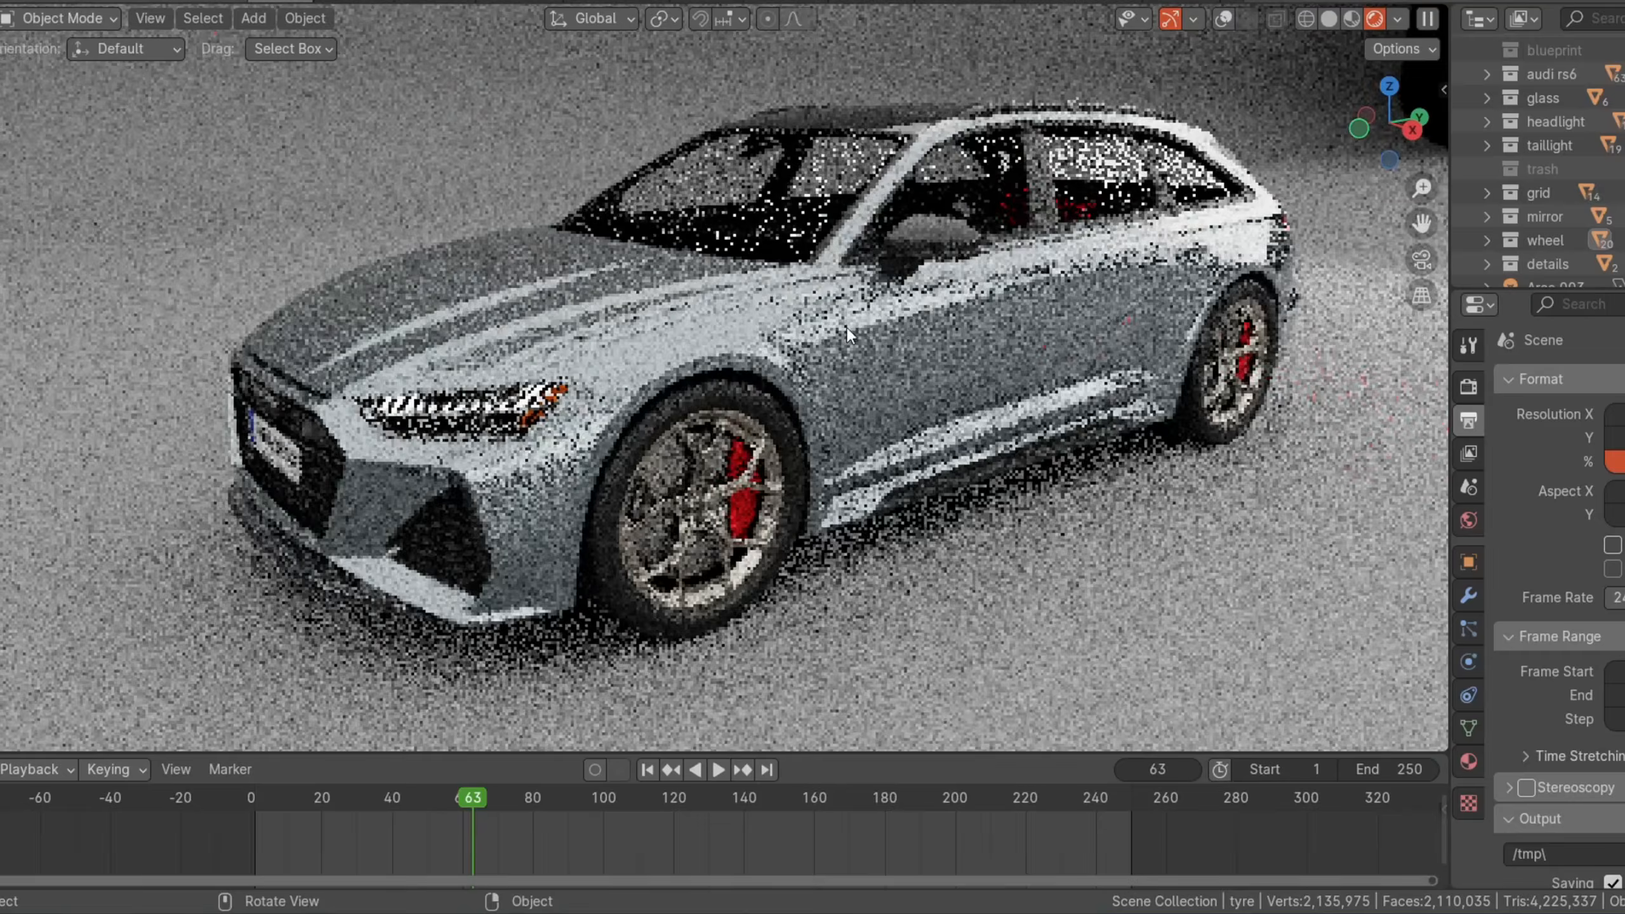
click(830, 332)
click(5, 769)
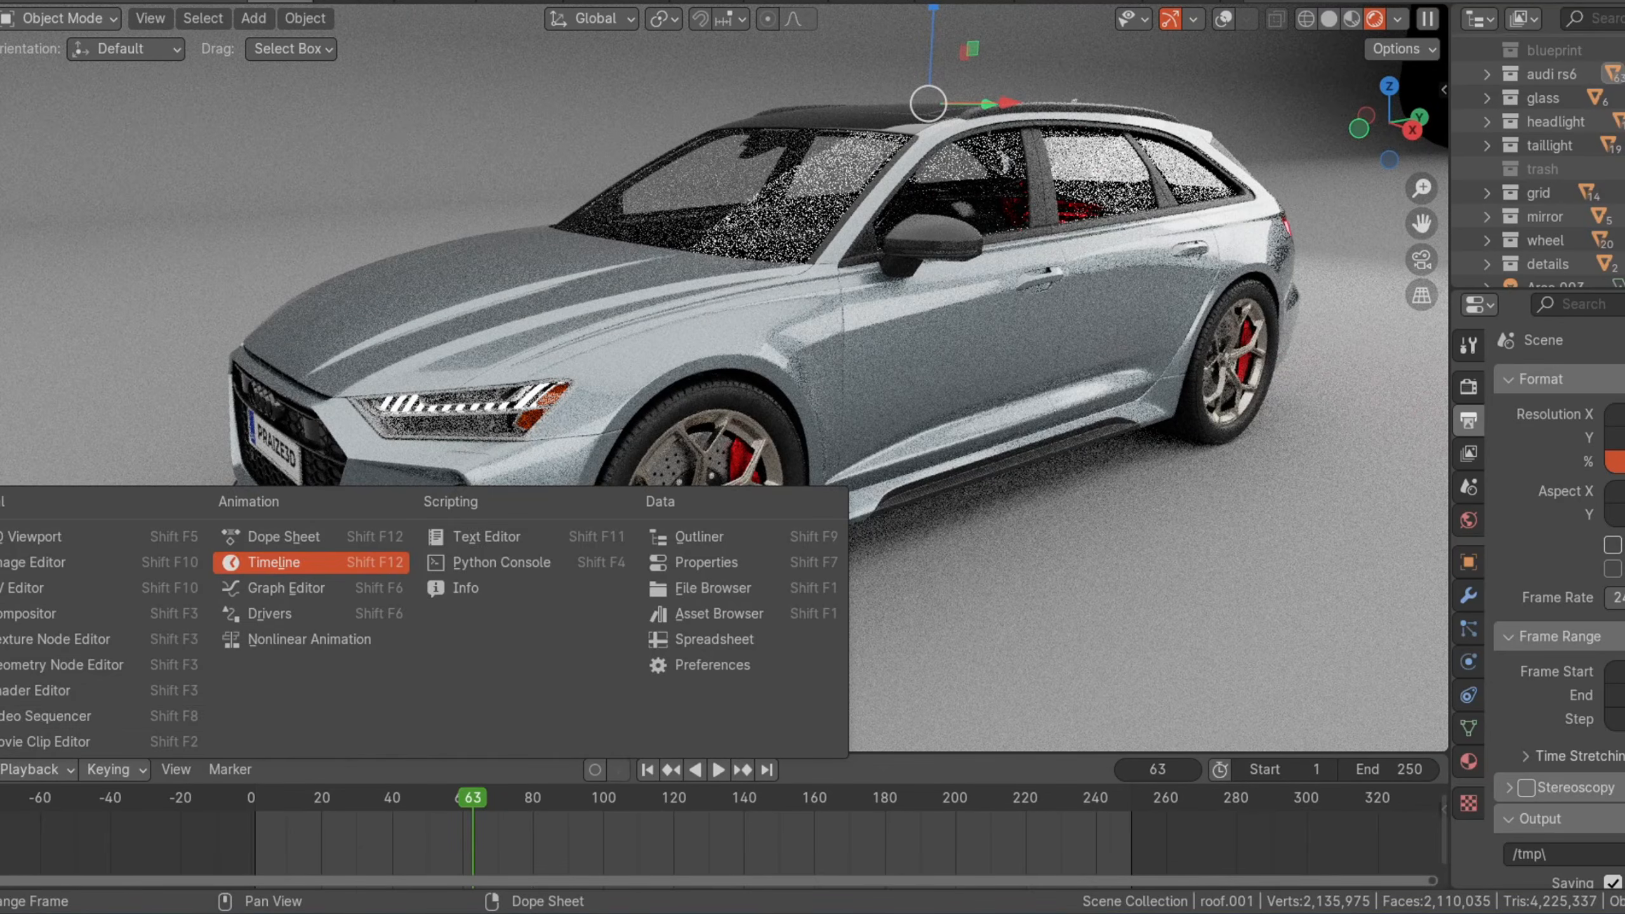
click(88, 681)
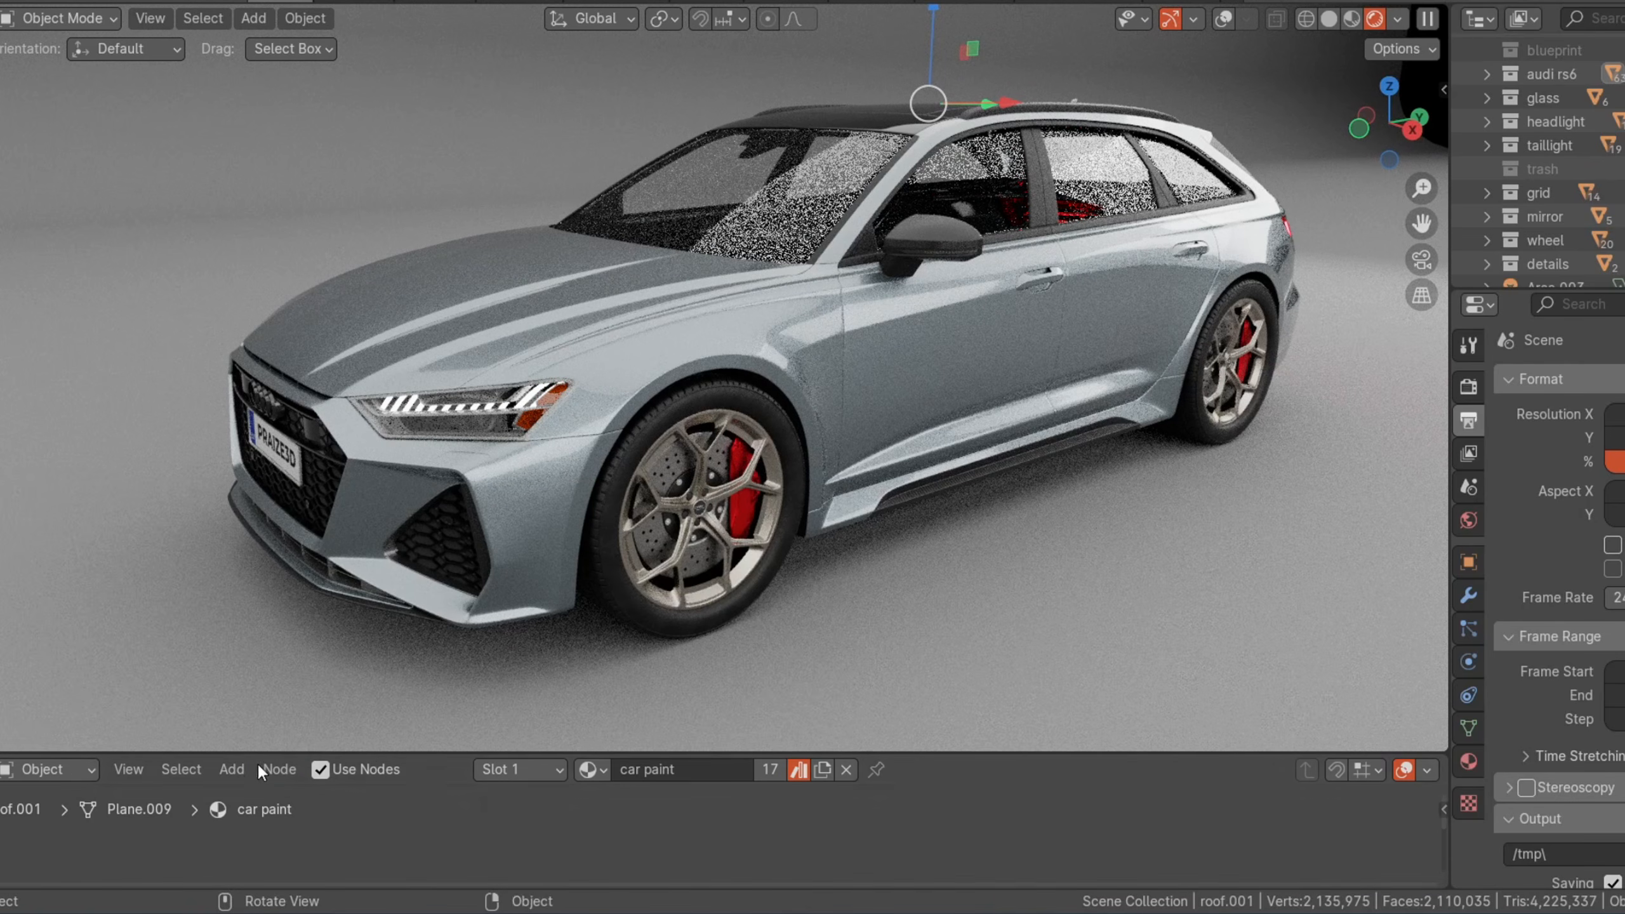
drag(370, 754, 378, 555)
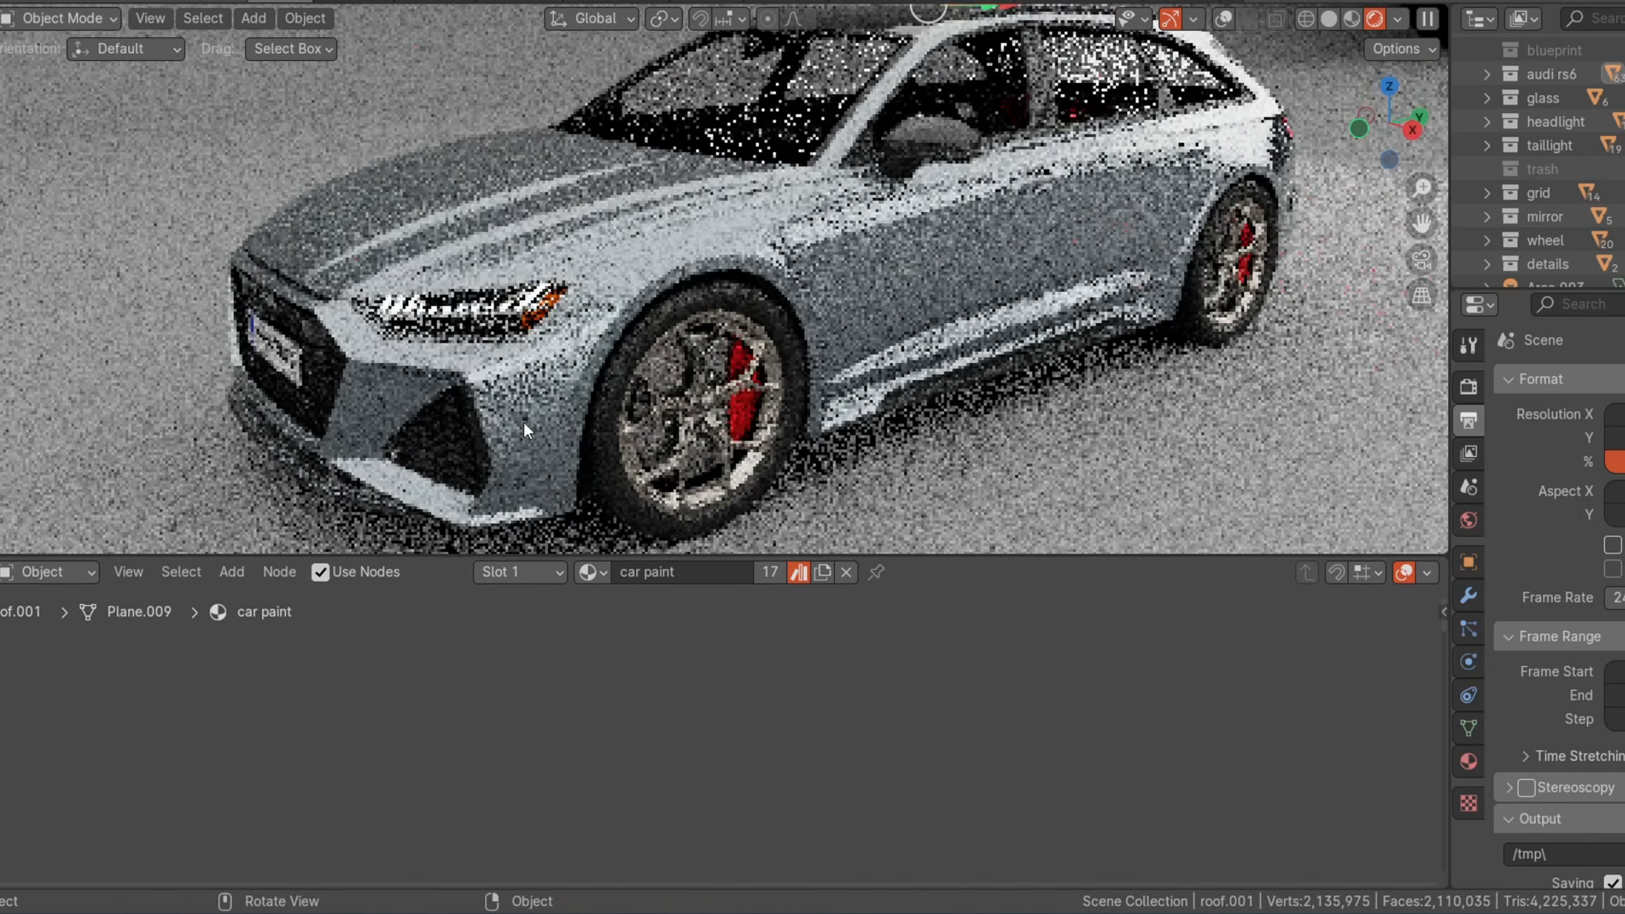
Step: Turn on the viewport overlays and bring the car paint node group and its Material Output into view
middle_drag(1300, 198, 1365, 130)
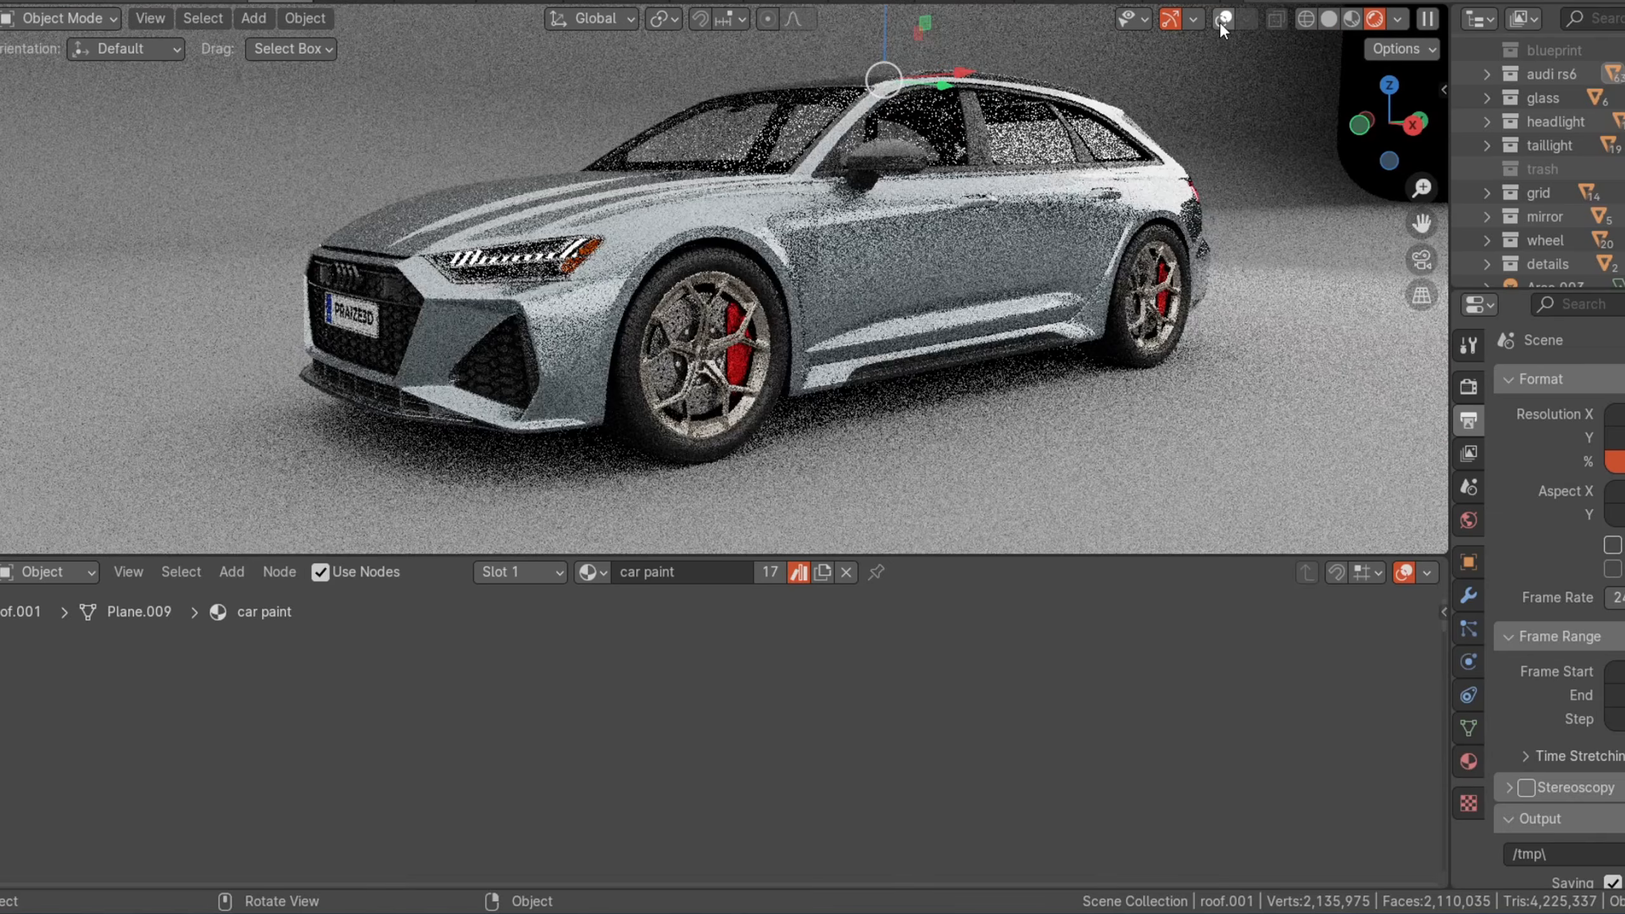
click(1222, 20)
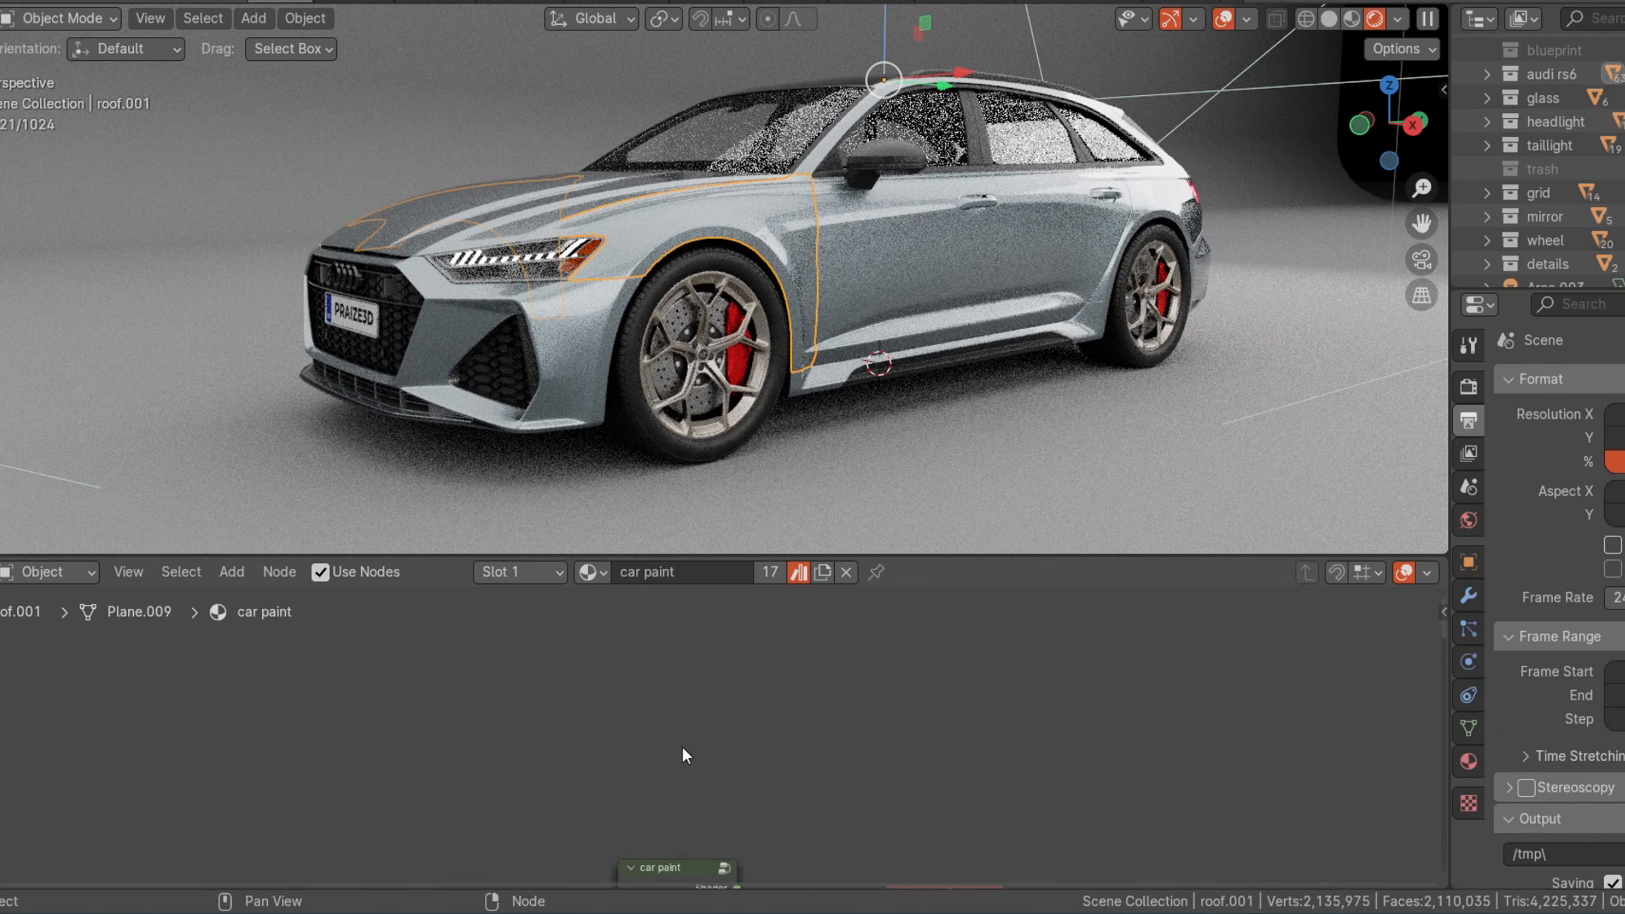
scroll(685, 748, down, 3)
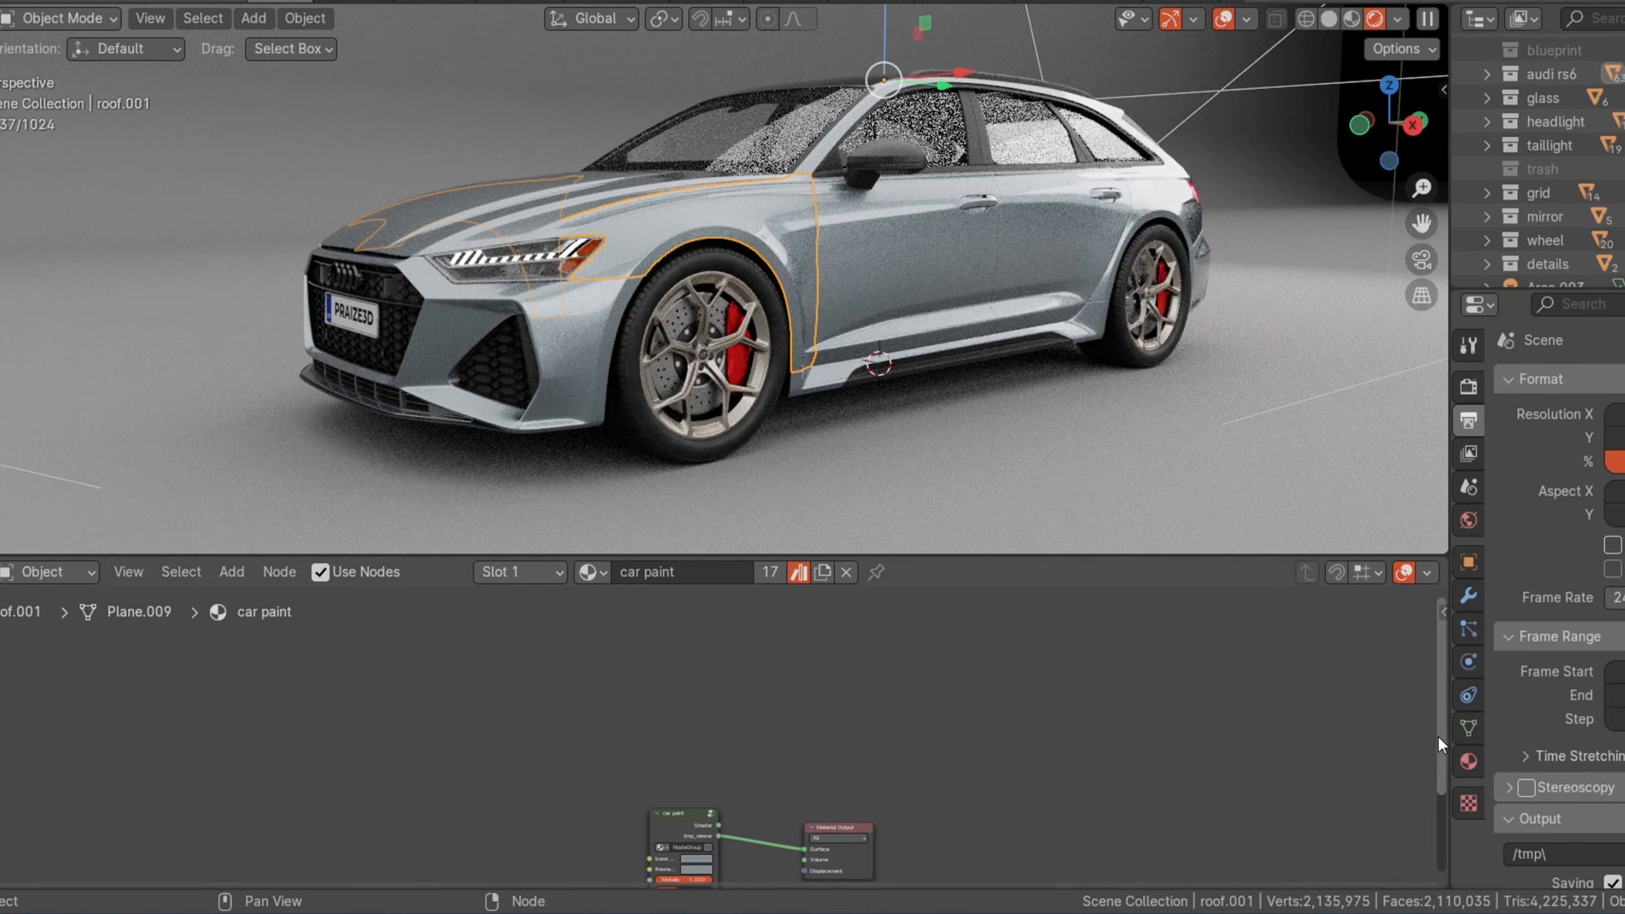
drag(1438, 736, 1433, 826)
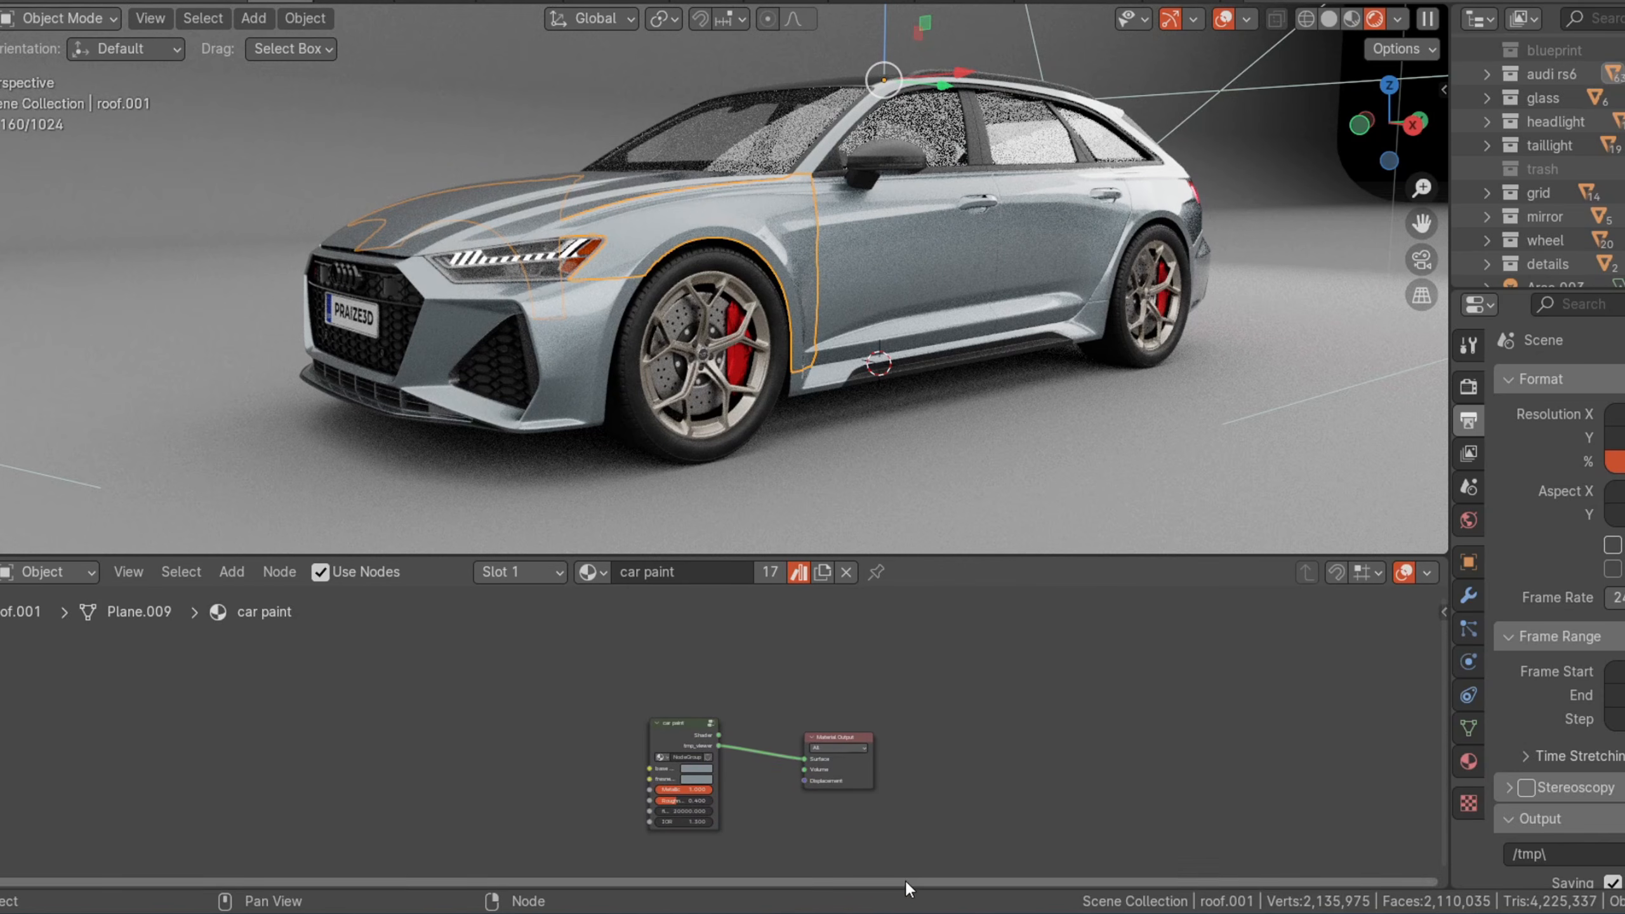
drag(904, 880, 883, 841)
drag(1437, 651, 1440, 669)
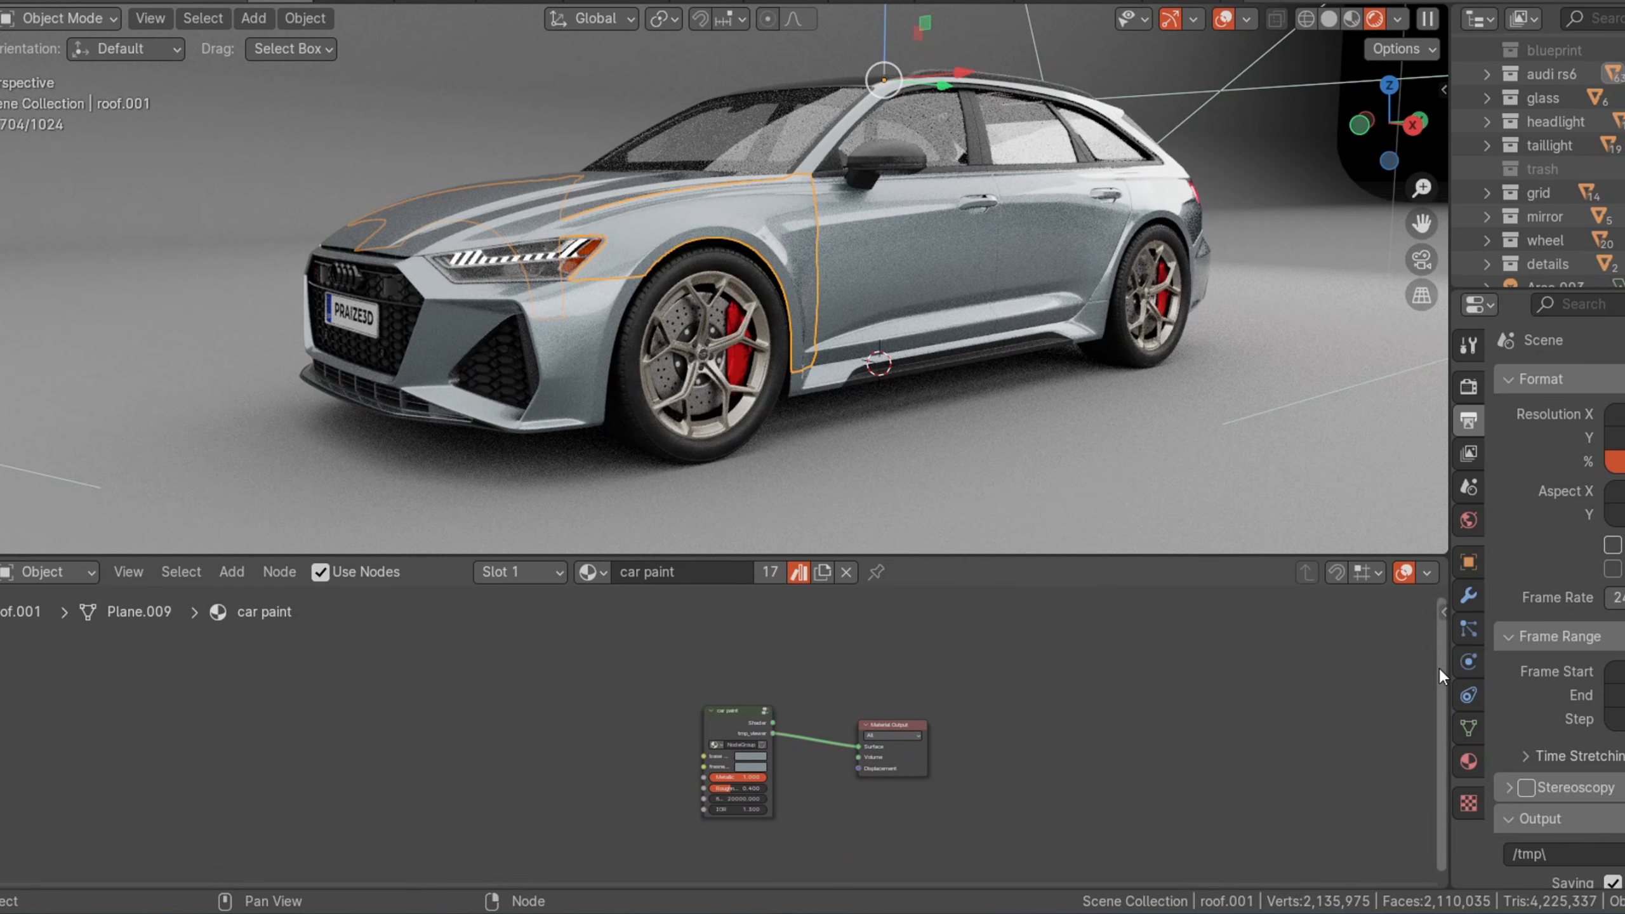
Step: Examine the rendered paint on the car's front and side from several angles, then select the studio backdrop plane
middle_drag(1120, 318, 768, 397)
middle_drag(1049, 211, 1363, 126)
drag(1363, 126, 988, 244)
scroll(1298, 150, up, 3)
scroll(1381, 123, down, 3)
scroll(1376, 137, down, 4)
scroll(1318, 162, up, 4)
click(1244, 214)
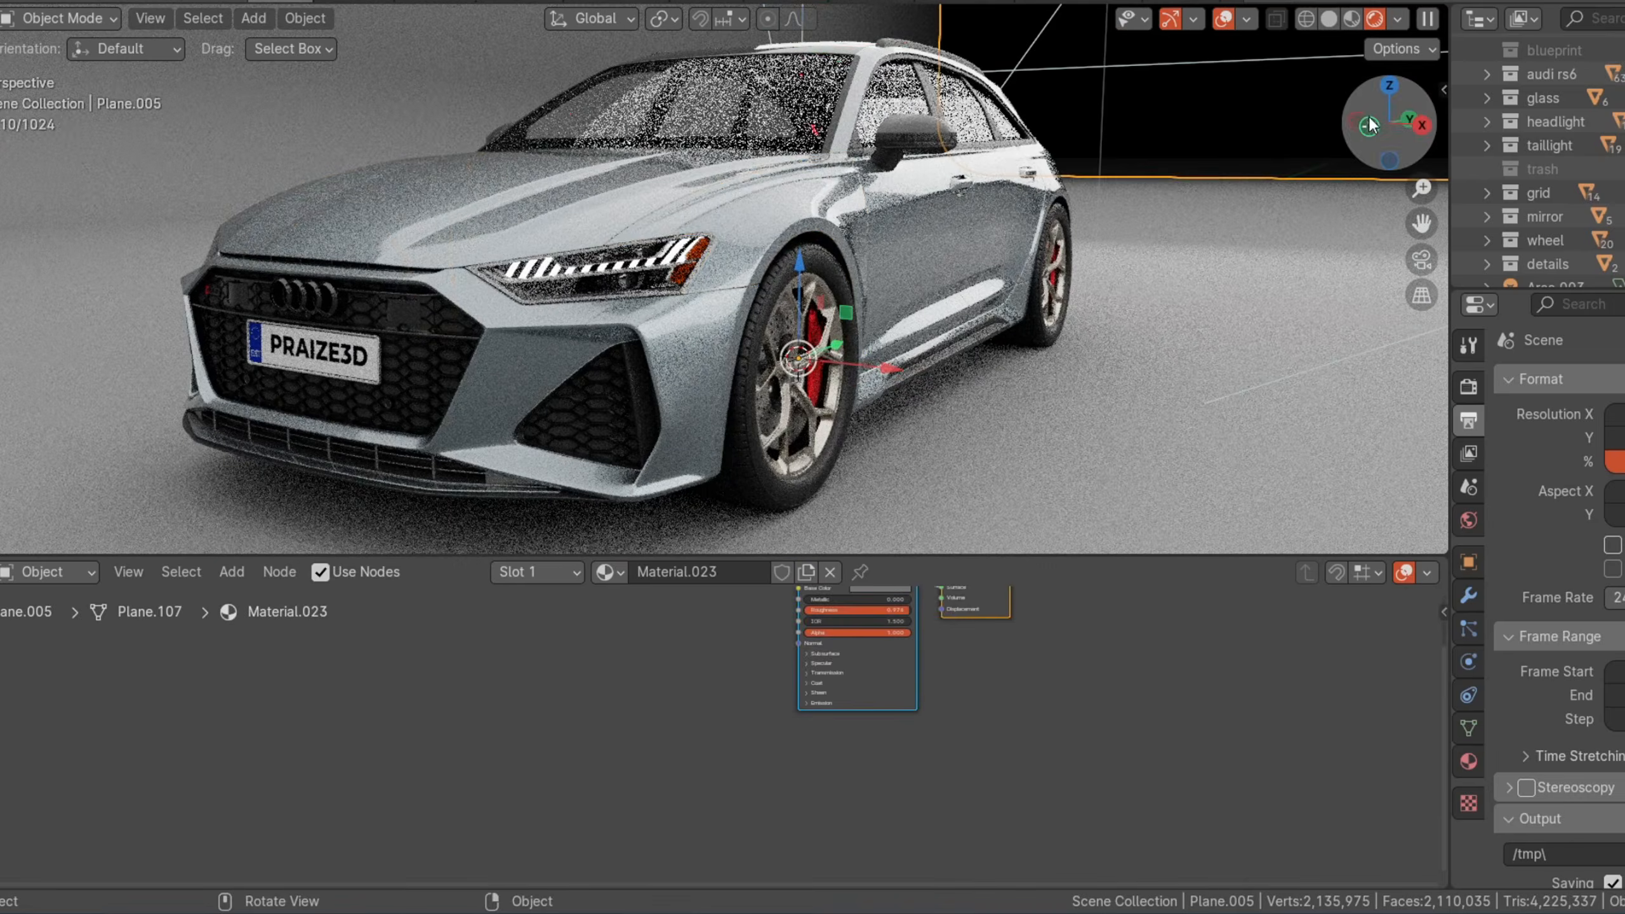
Step: Examine the car's side, taillight, rear bumper and exhaust surround in the rendered view
drag(1368, 117, 868, 249)
scroll(867, 249, down, 3)
middle_drag(766, 238, 1000, 371)
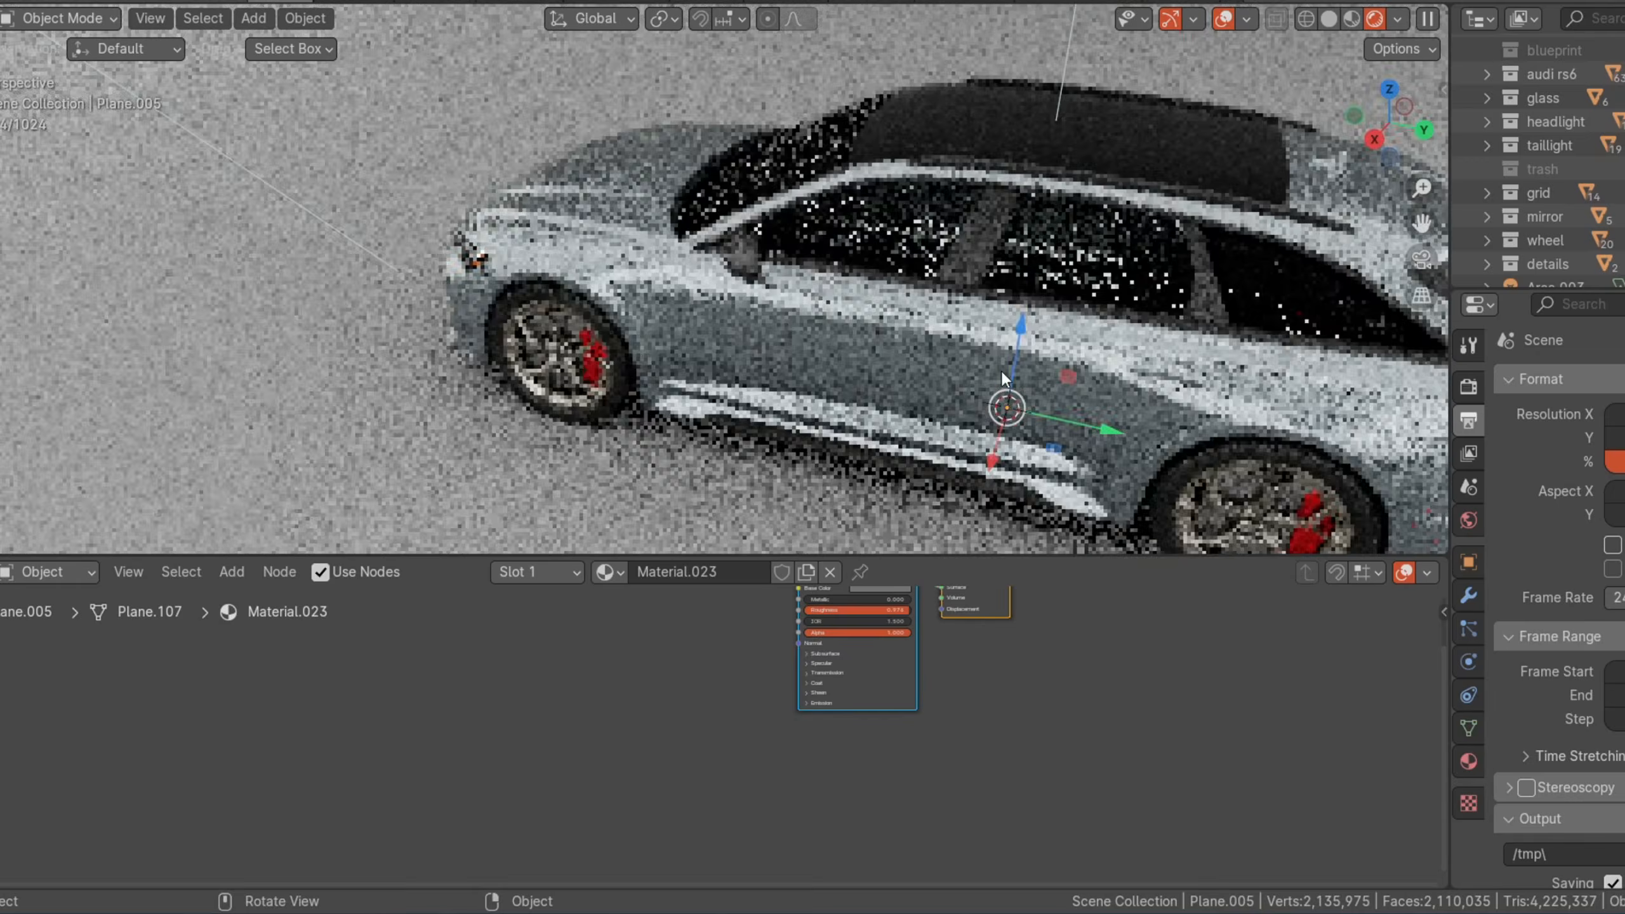
scroll(1113, 280, down, 3)
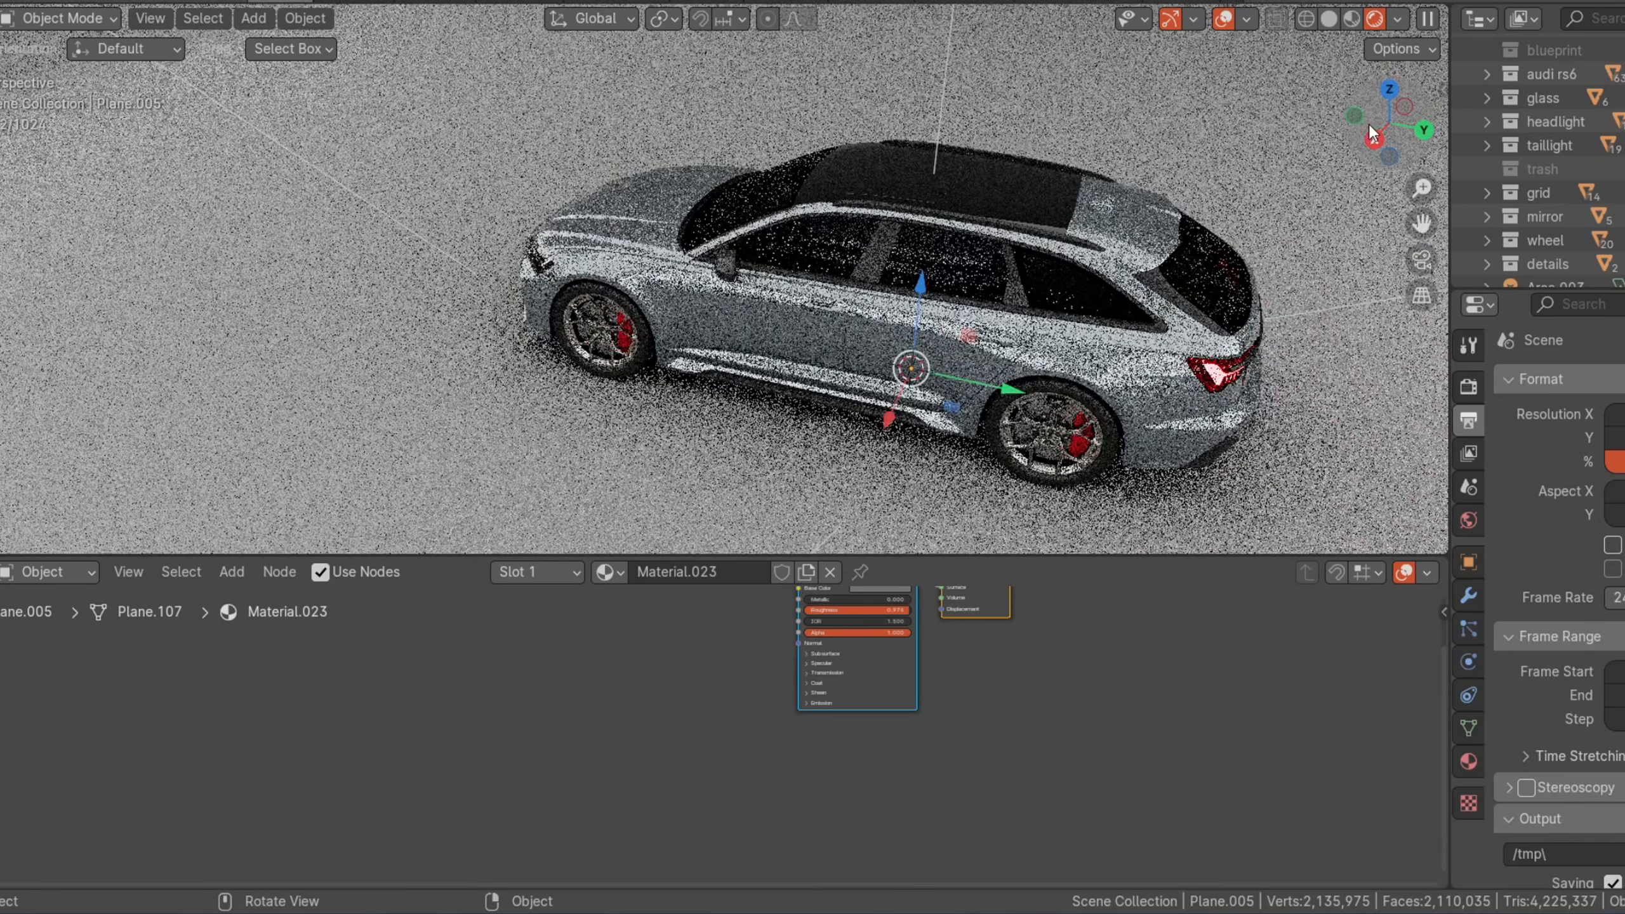
middle_drag(1113, 281, 1168, 324)
scroll(1132, 404, up, 3)
scroll(1130, 399, down, 3)
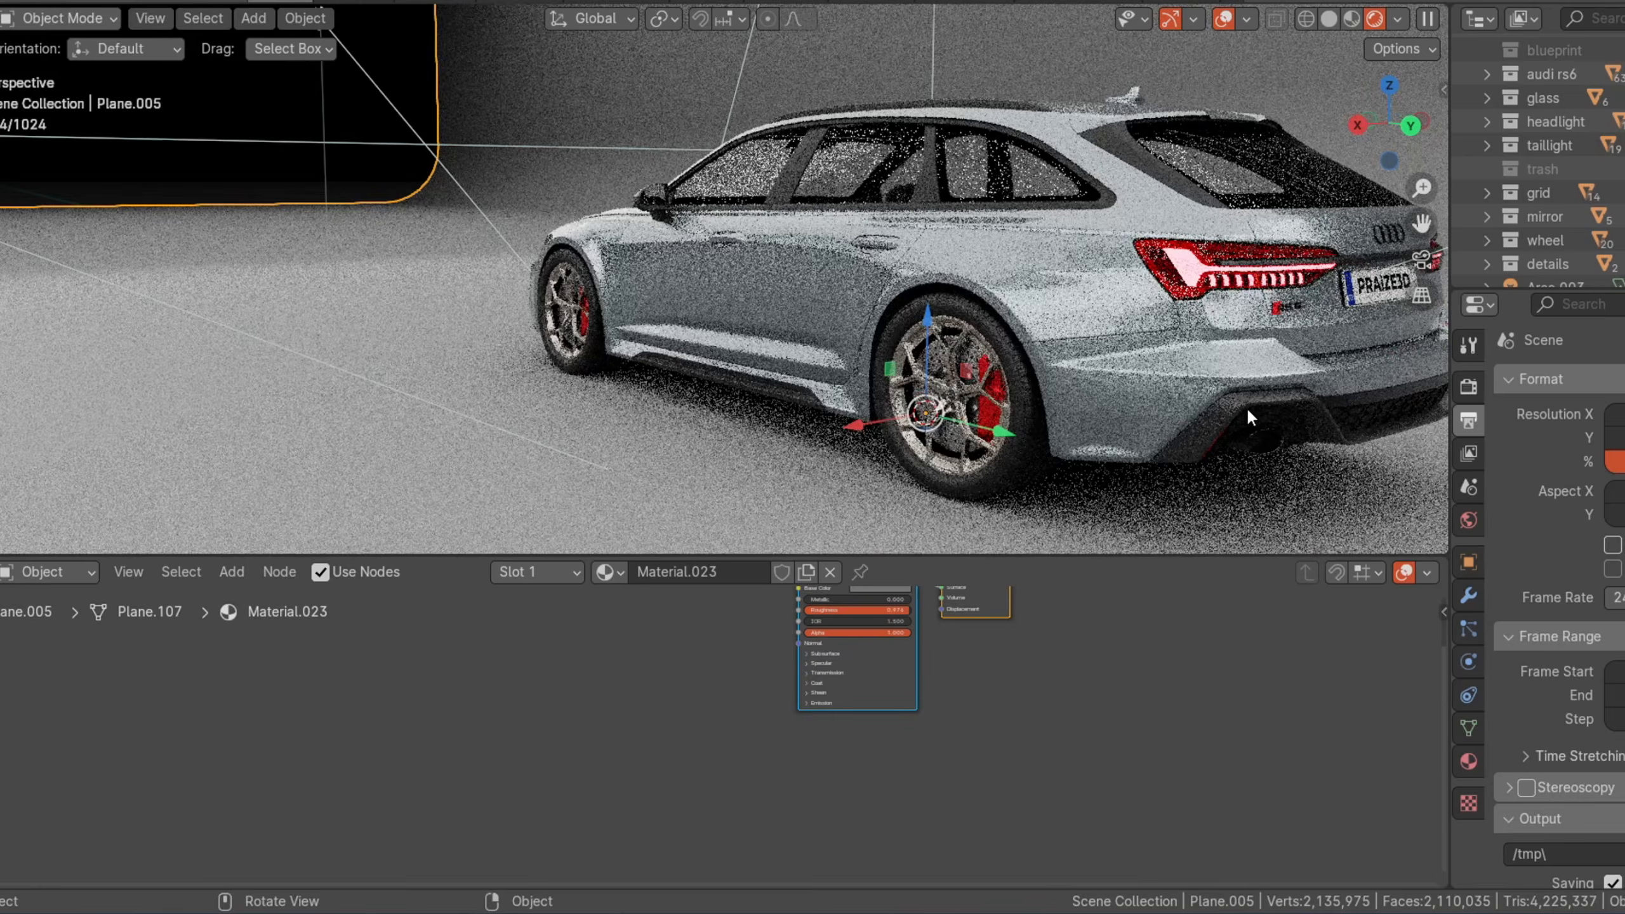
scroll(1363, 325, up, 3)
scroll(1115, 289, up, 5)
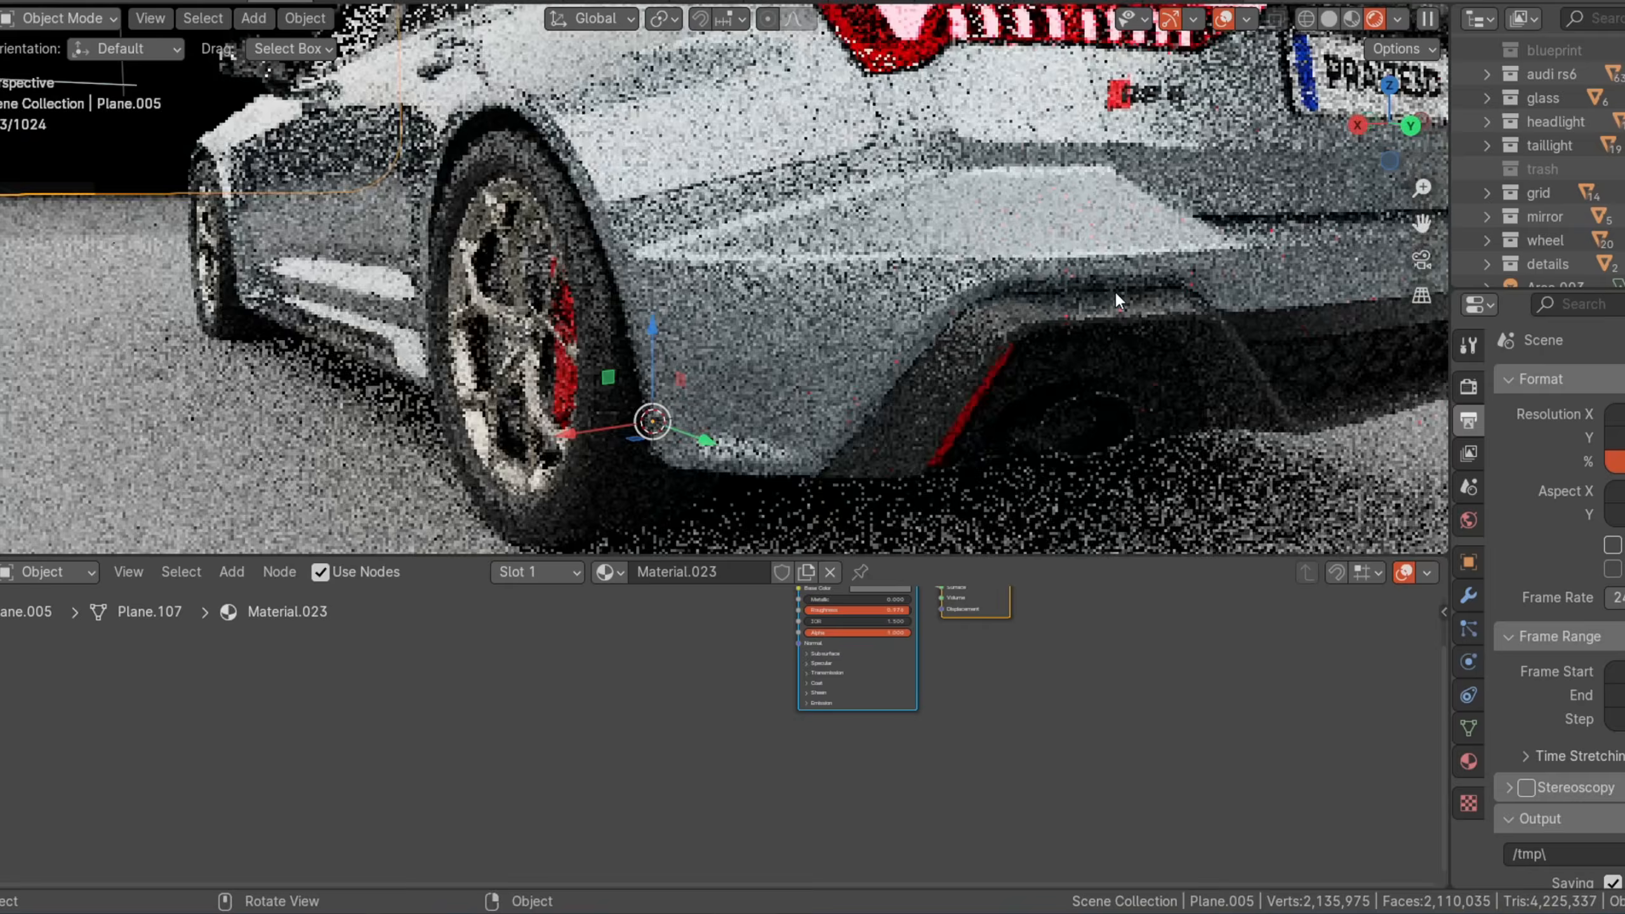
scroll(1363, 320, down, 3)
scroll(1399, 199, down, 5)
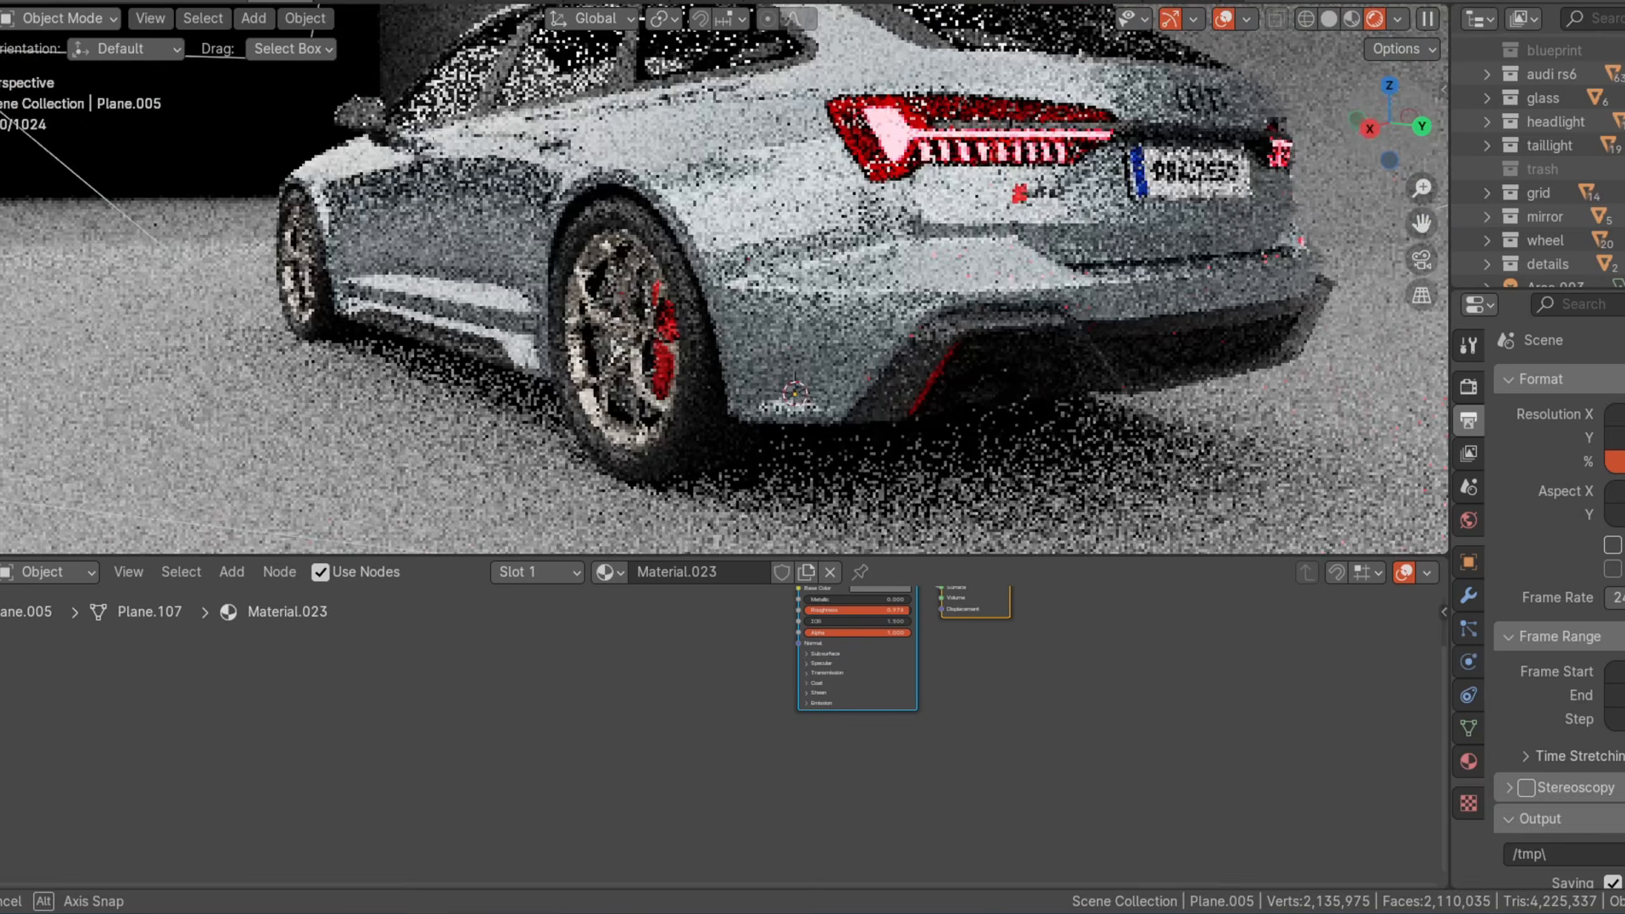
Step: Select the car's black roof panel and inspect the Principled BSDF setup of its roof material
click(1392, 136)
scroll(1394, 137, down, 3)
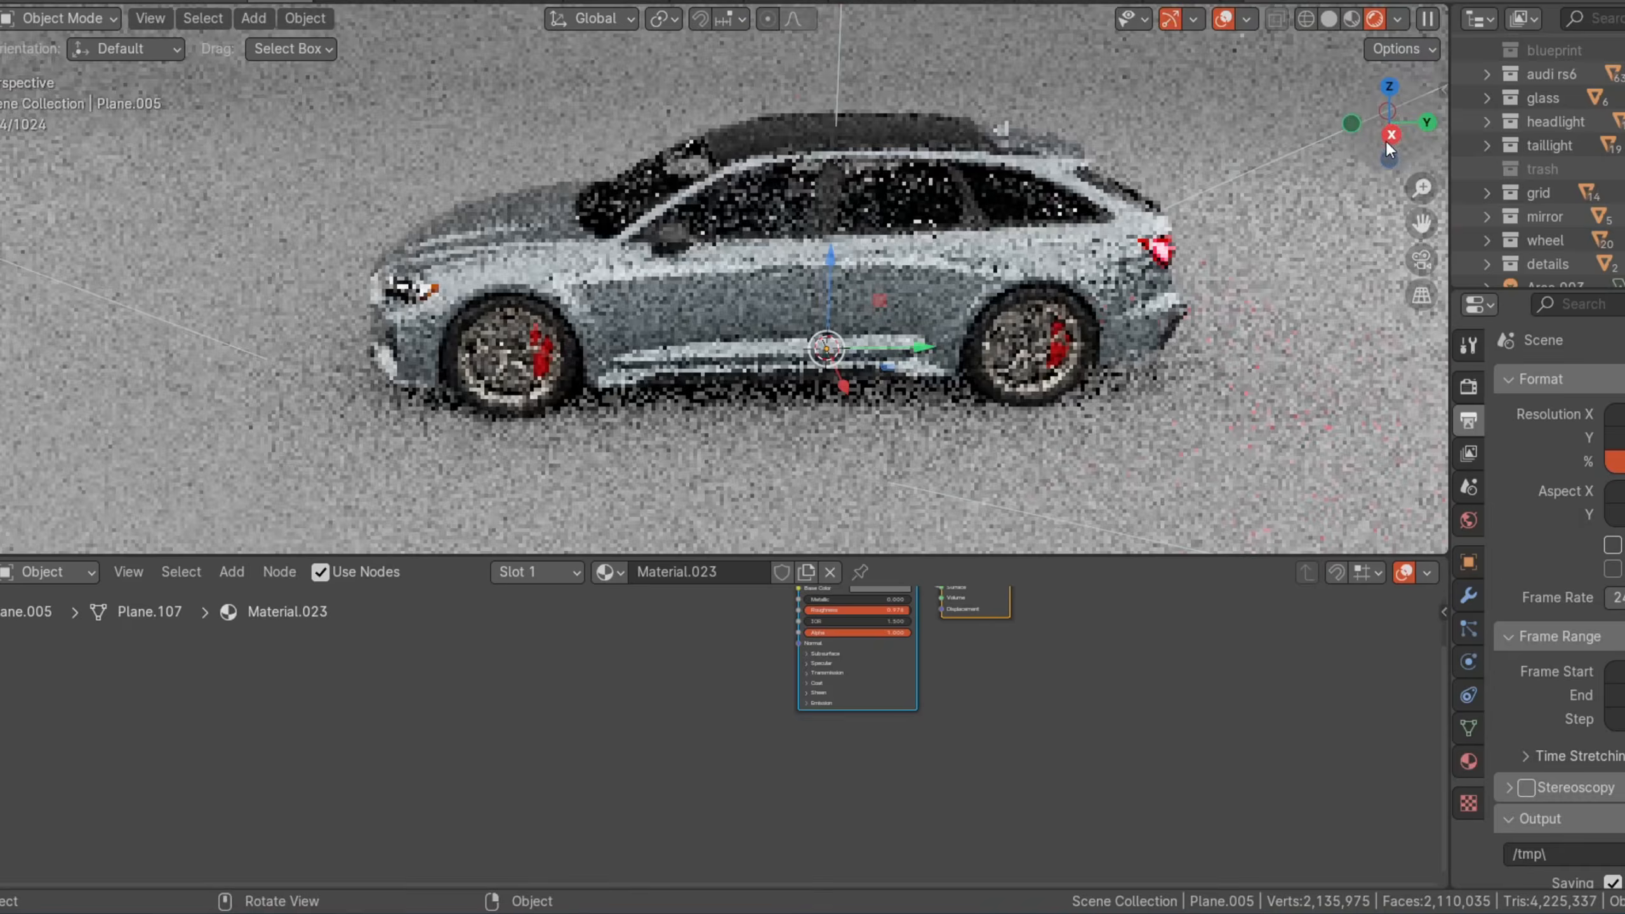
drag(1391, 156, 1497, 160)
scroll(1391, 160, up, 3)
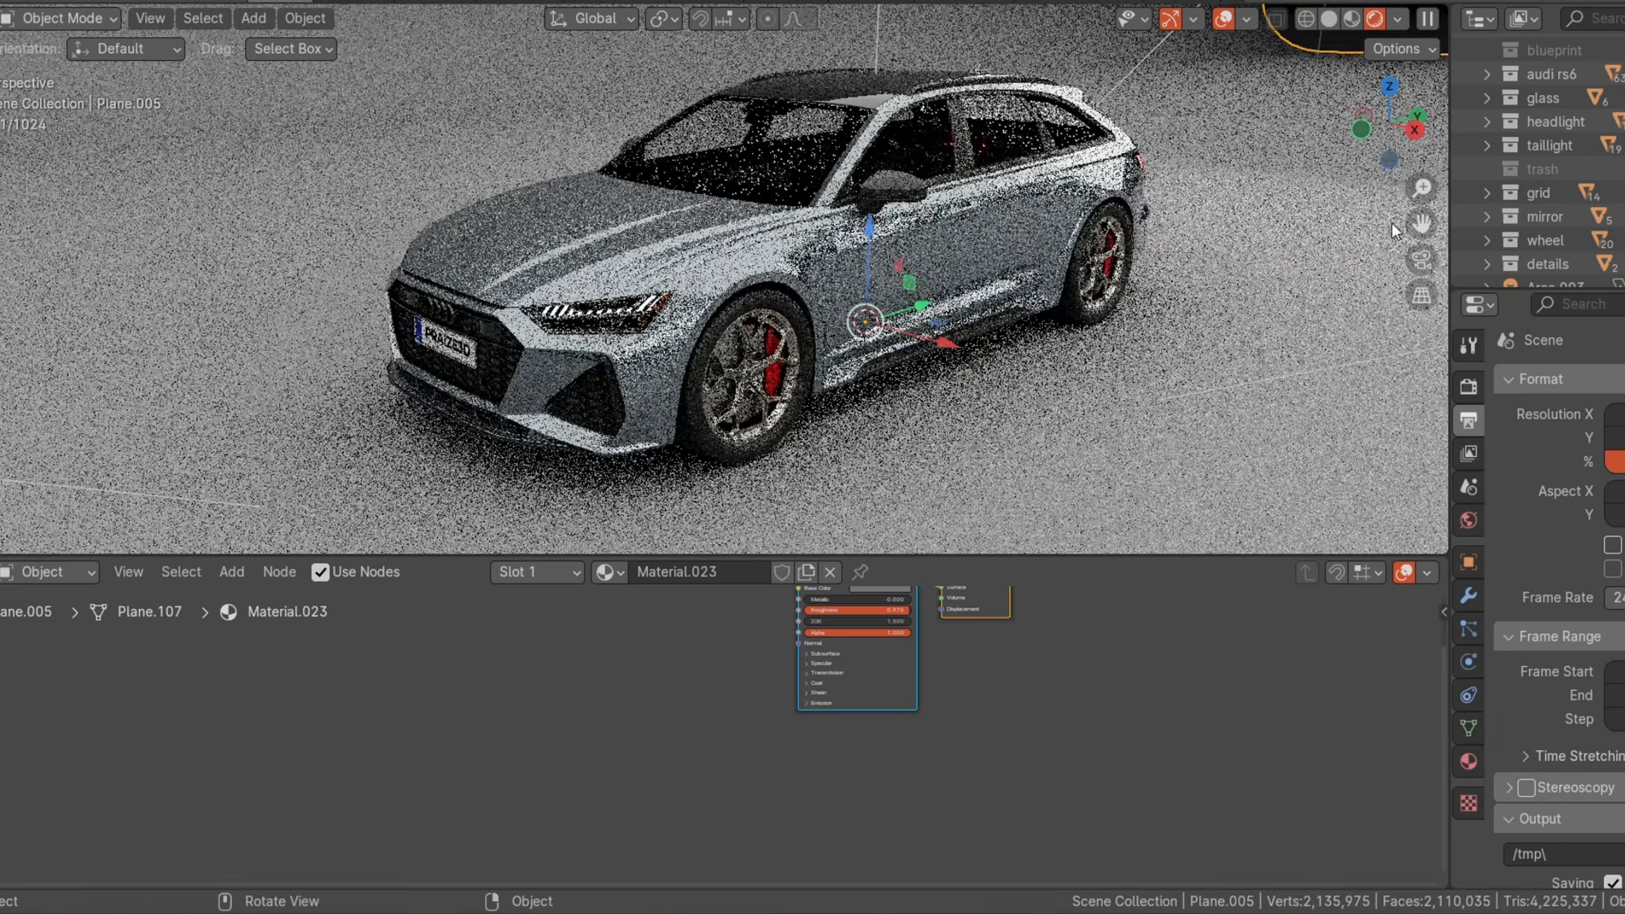
scroll(1401, 141, up, 1)
mouse_move(1399, 141)
mouse_down()
mouse_move(1373, 142)
mouse_move(1420, 129)
mouse_up()
scroll(650, 414, up, 3)
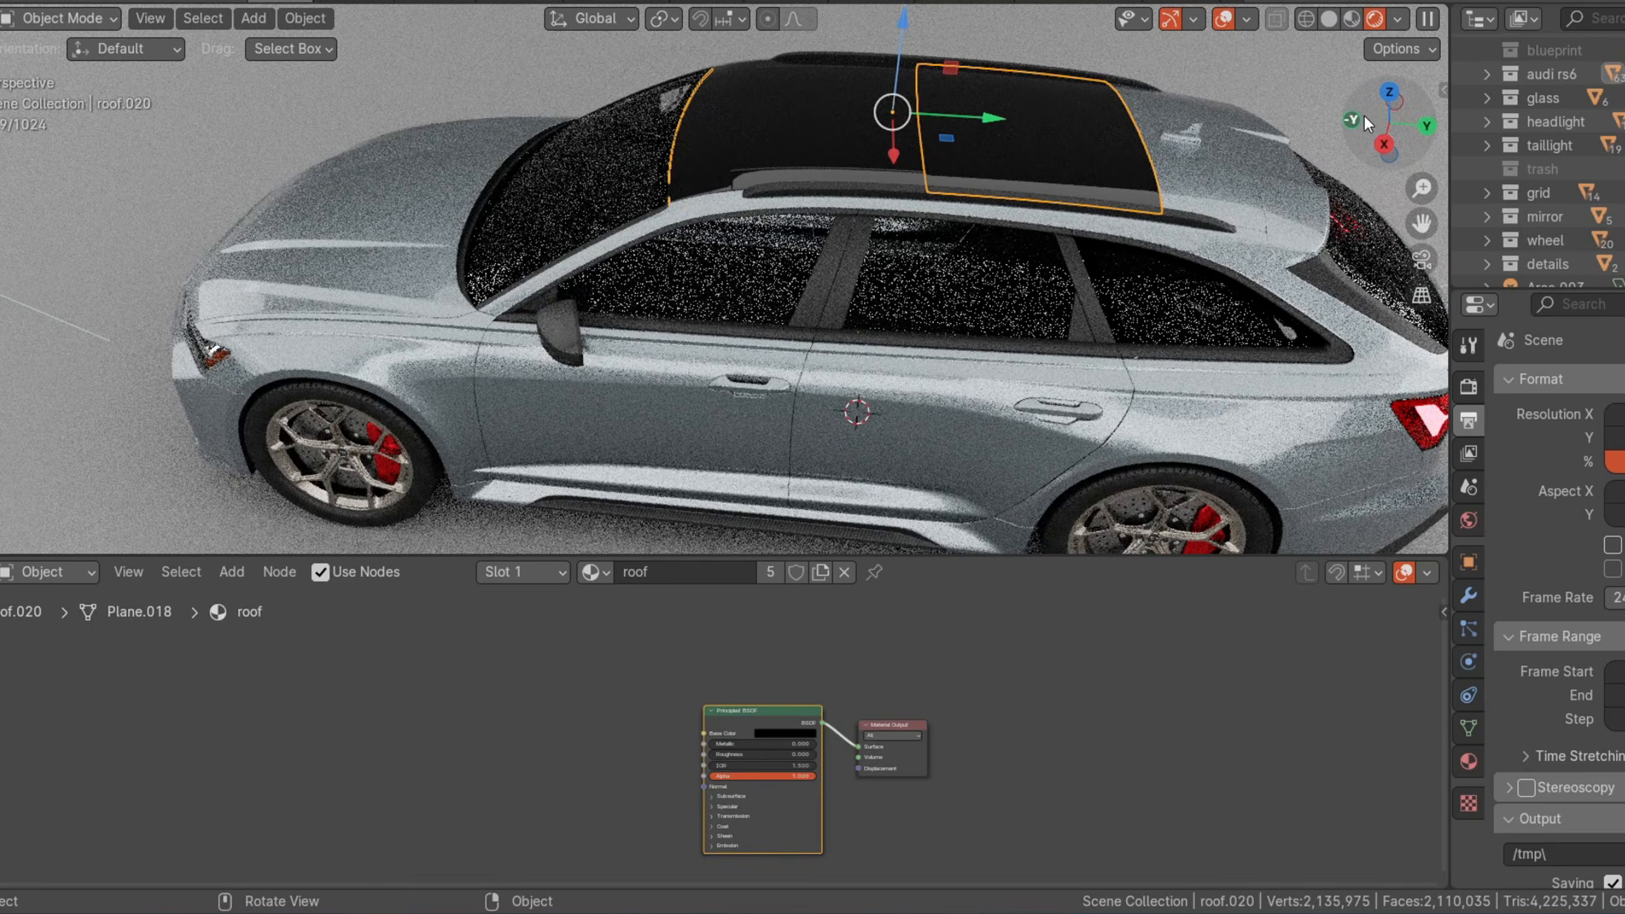
drag(1364, 115, 1350, 122)
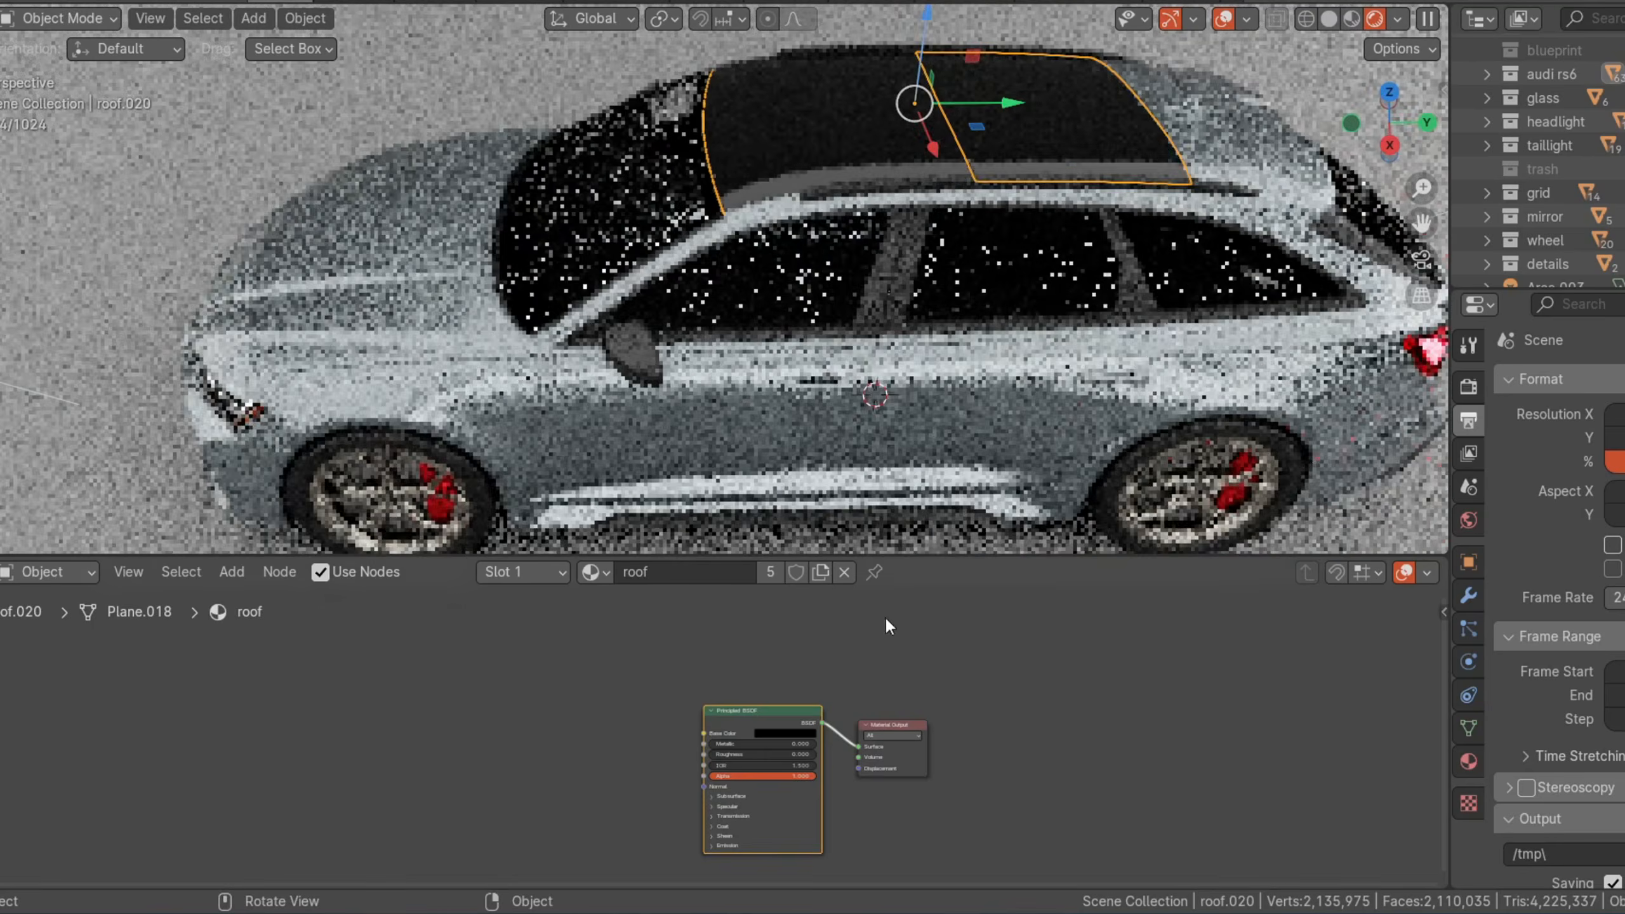
scroll(802, 733, up, 2)
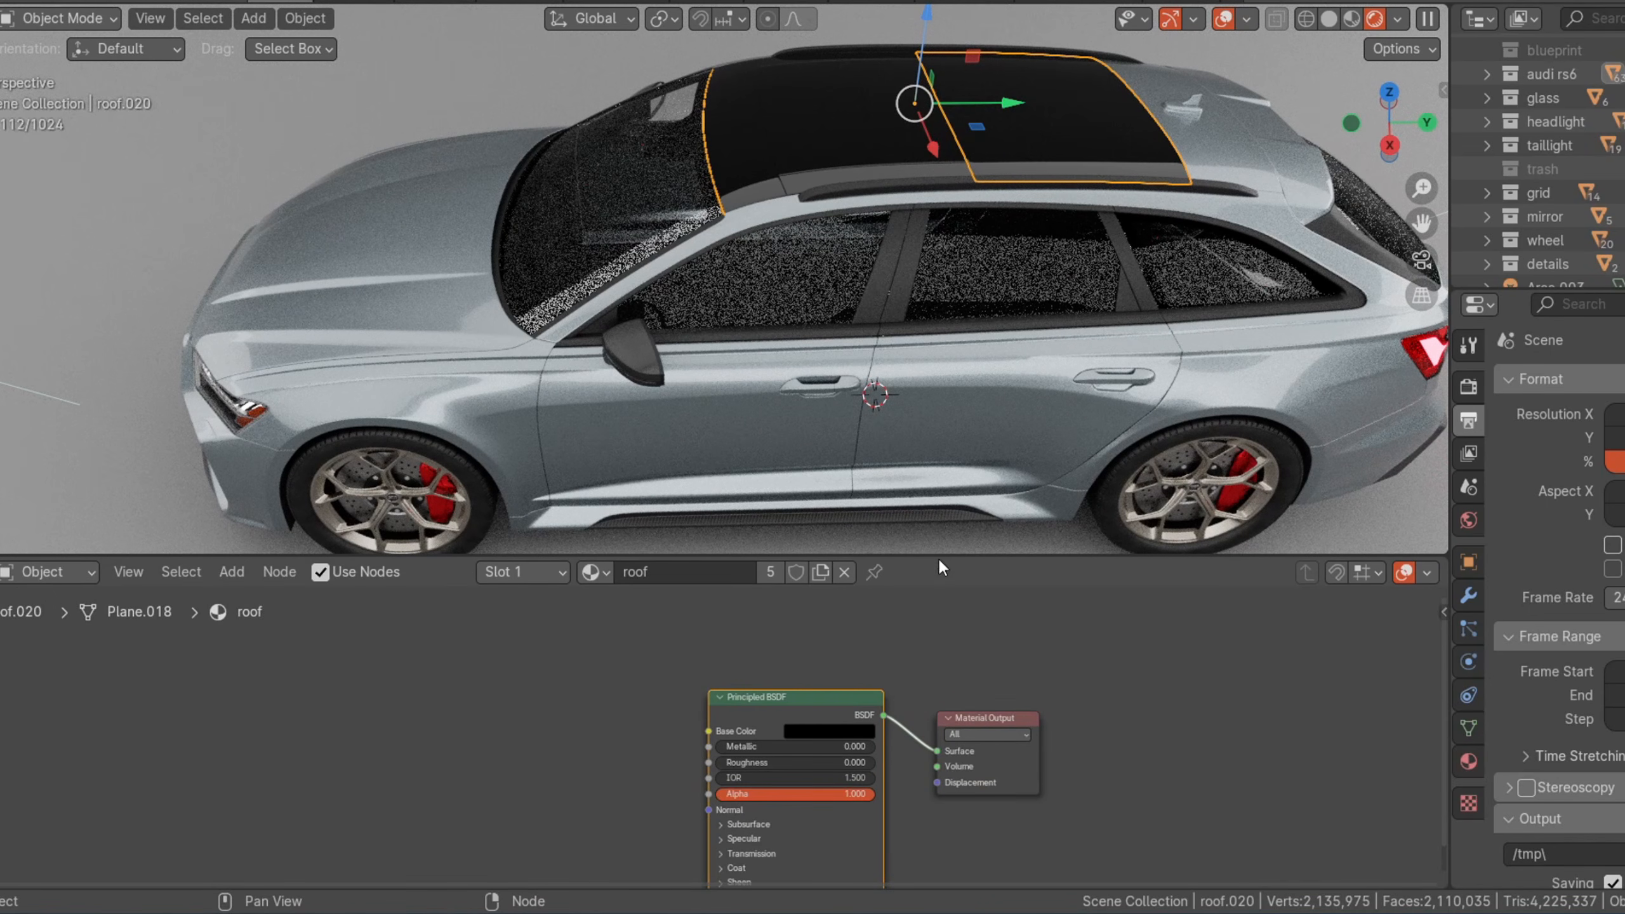
Step: Select the front tyre and inspect the Noise Texture, Color Ramp and Bump nodes of its material
middle_drag(1221, 184, 1027, 475)
click(1027, 475)
drag(1381, 128, 908, 246)
scroll(908, 246, up, 4)
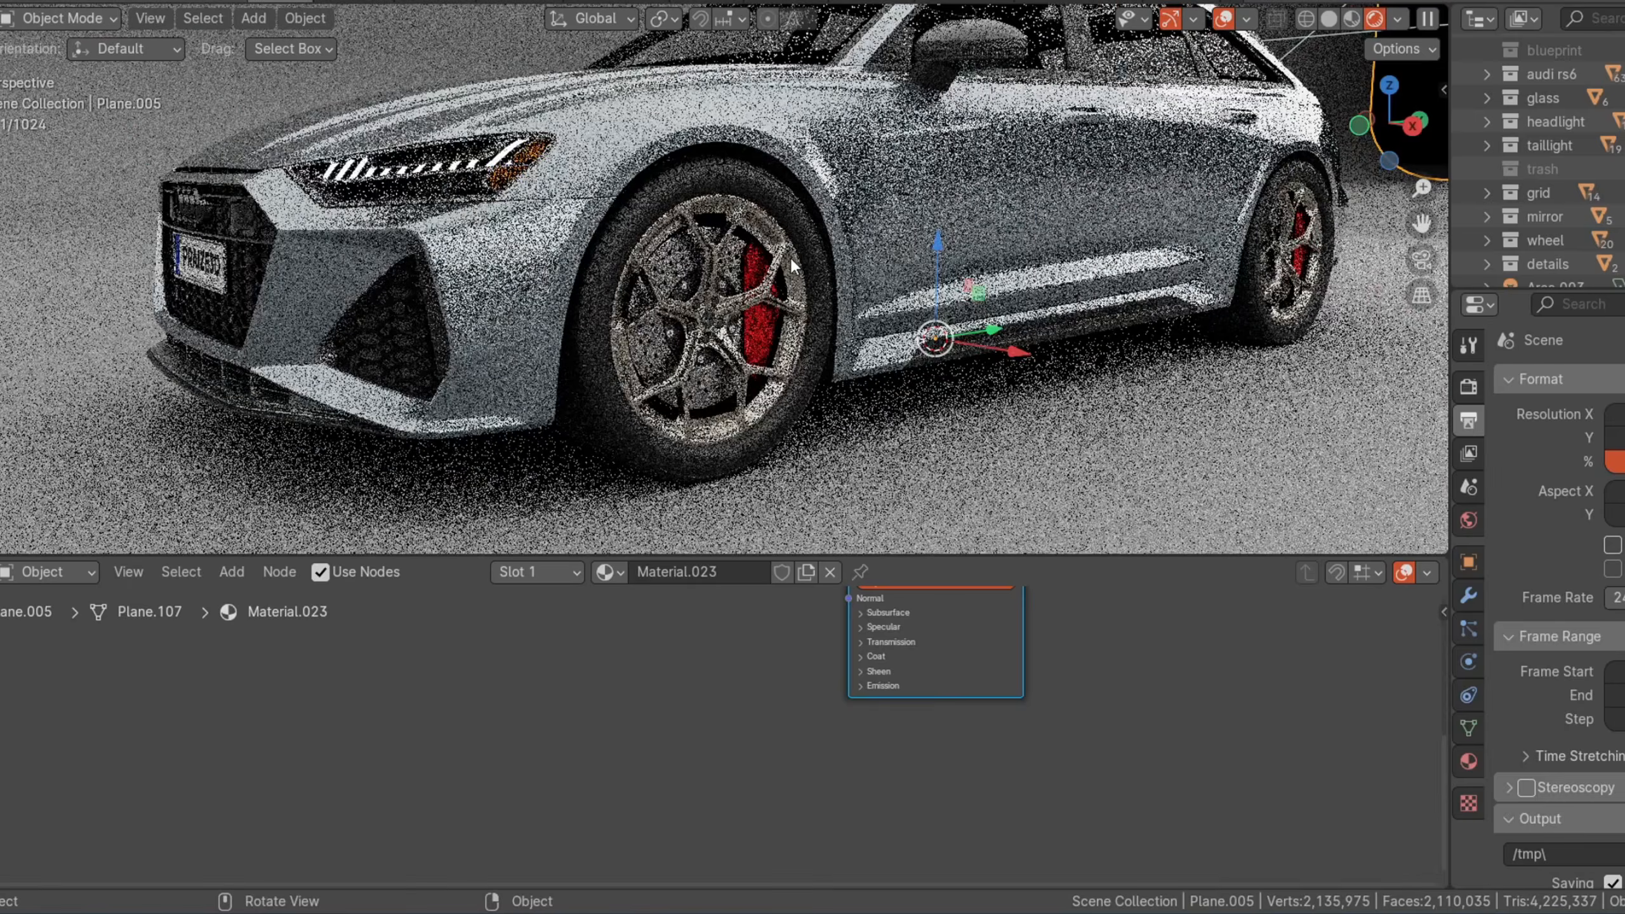
click(799, 221)
key(Home)
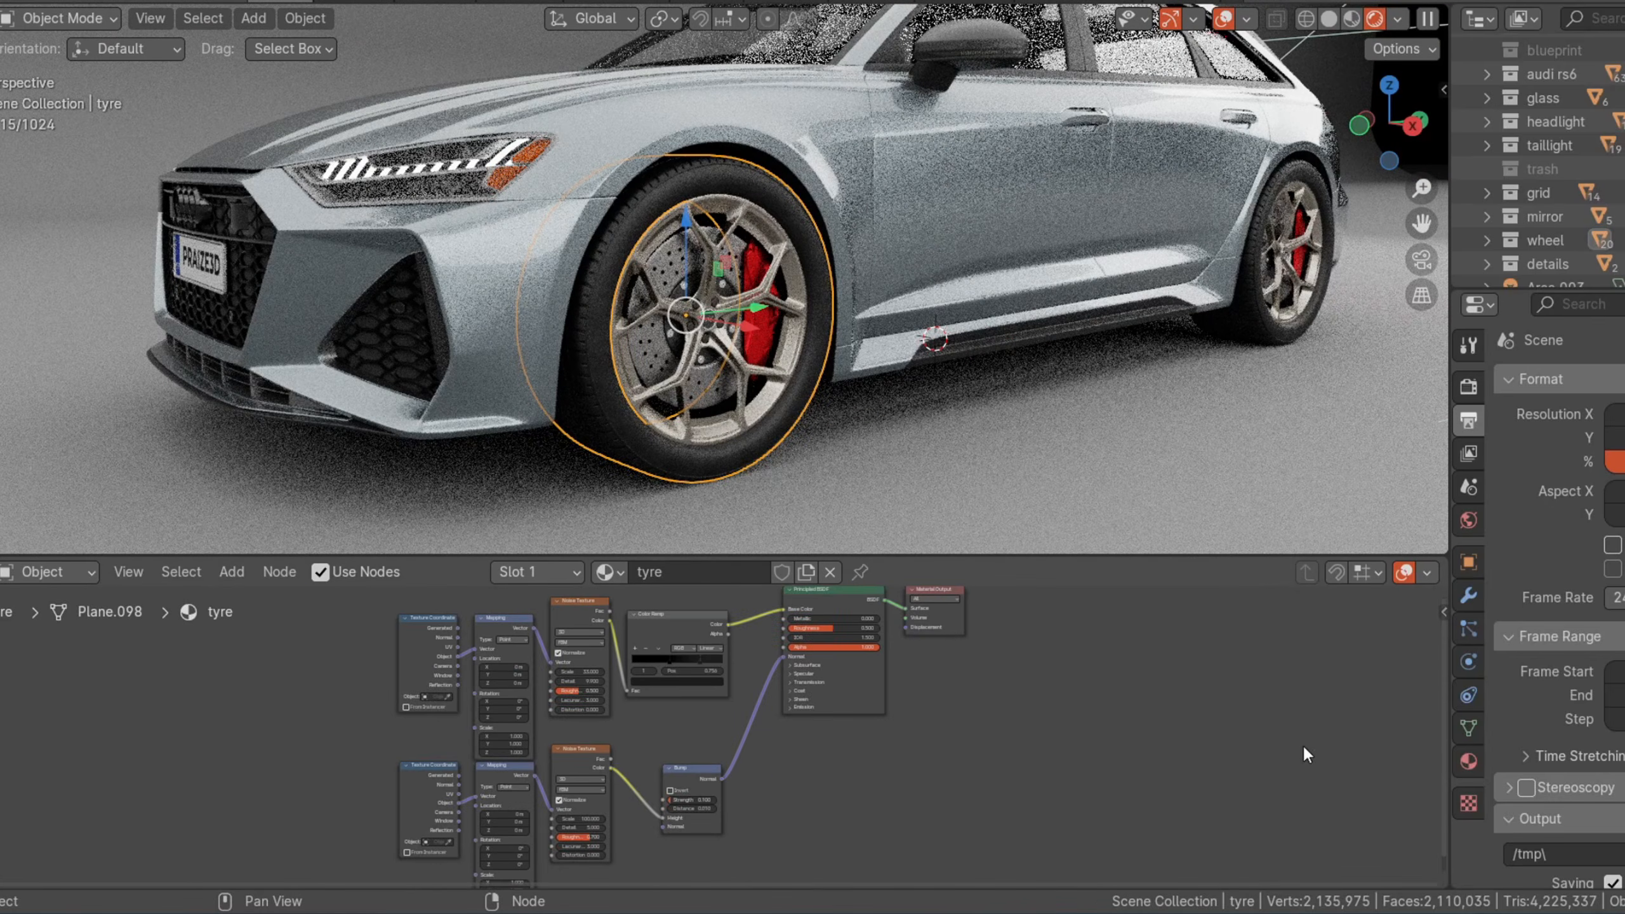
scroll(1439, 627, up, 2)
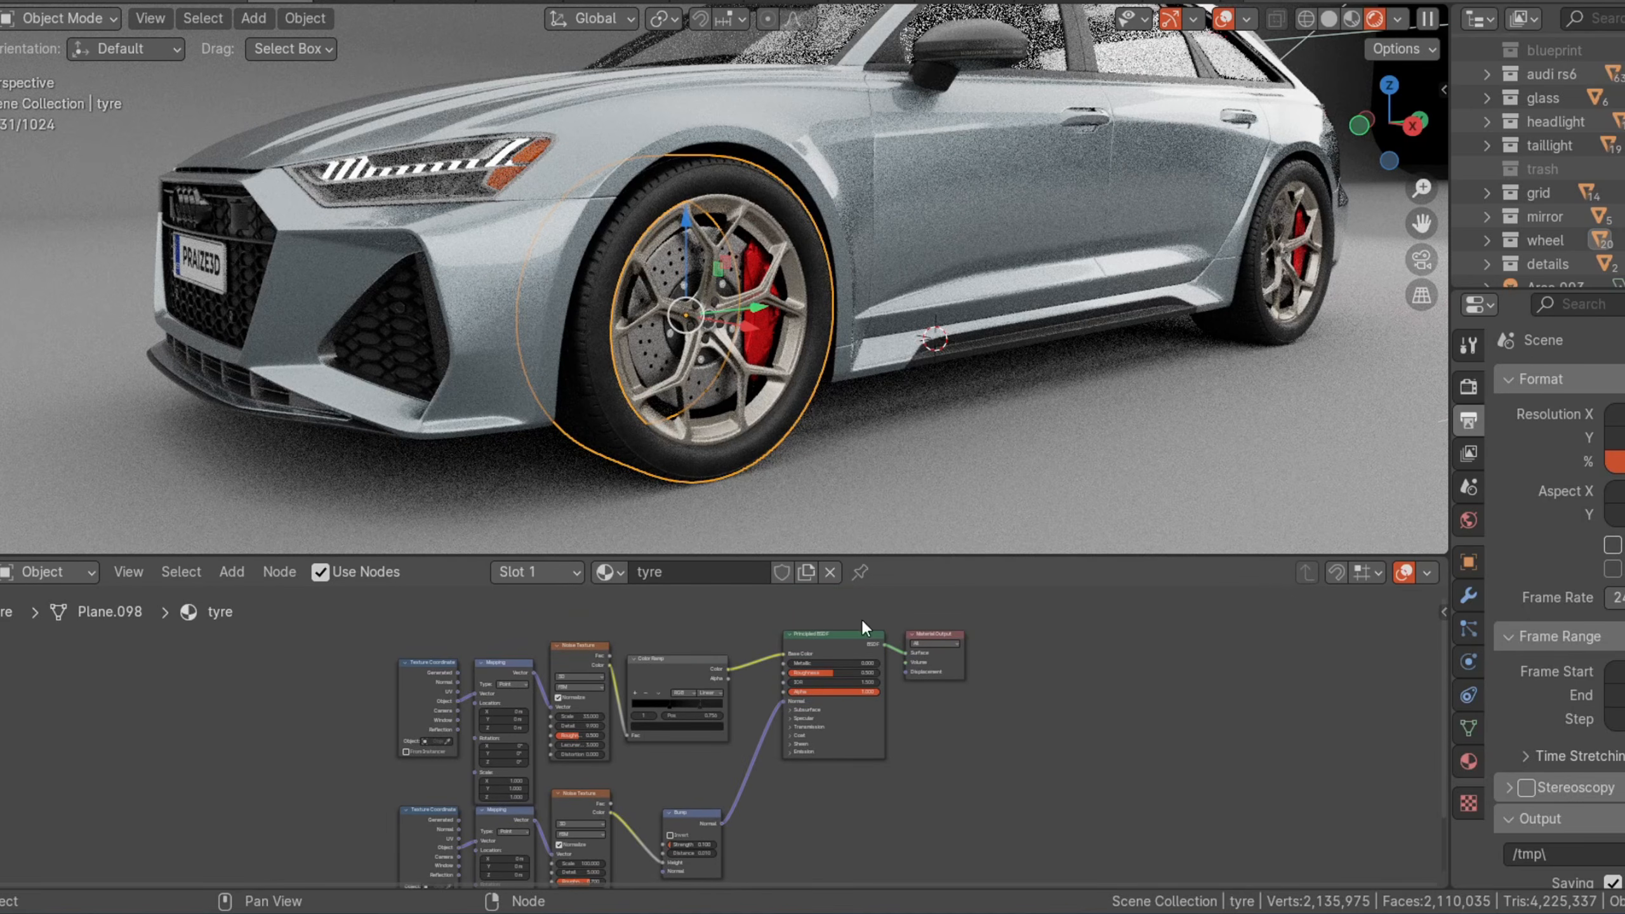
scroll(585, 625, up, 1)
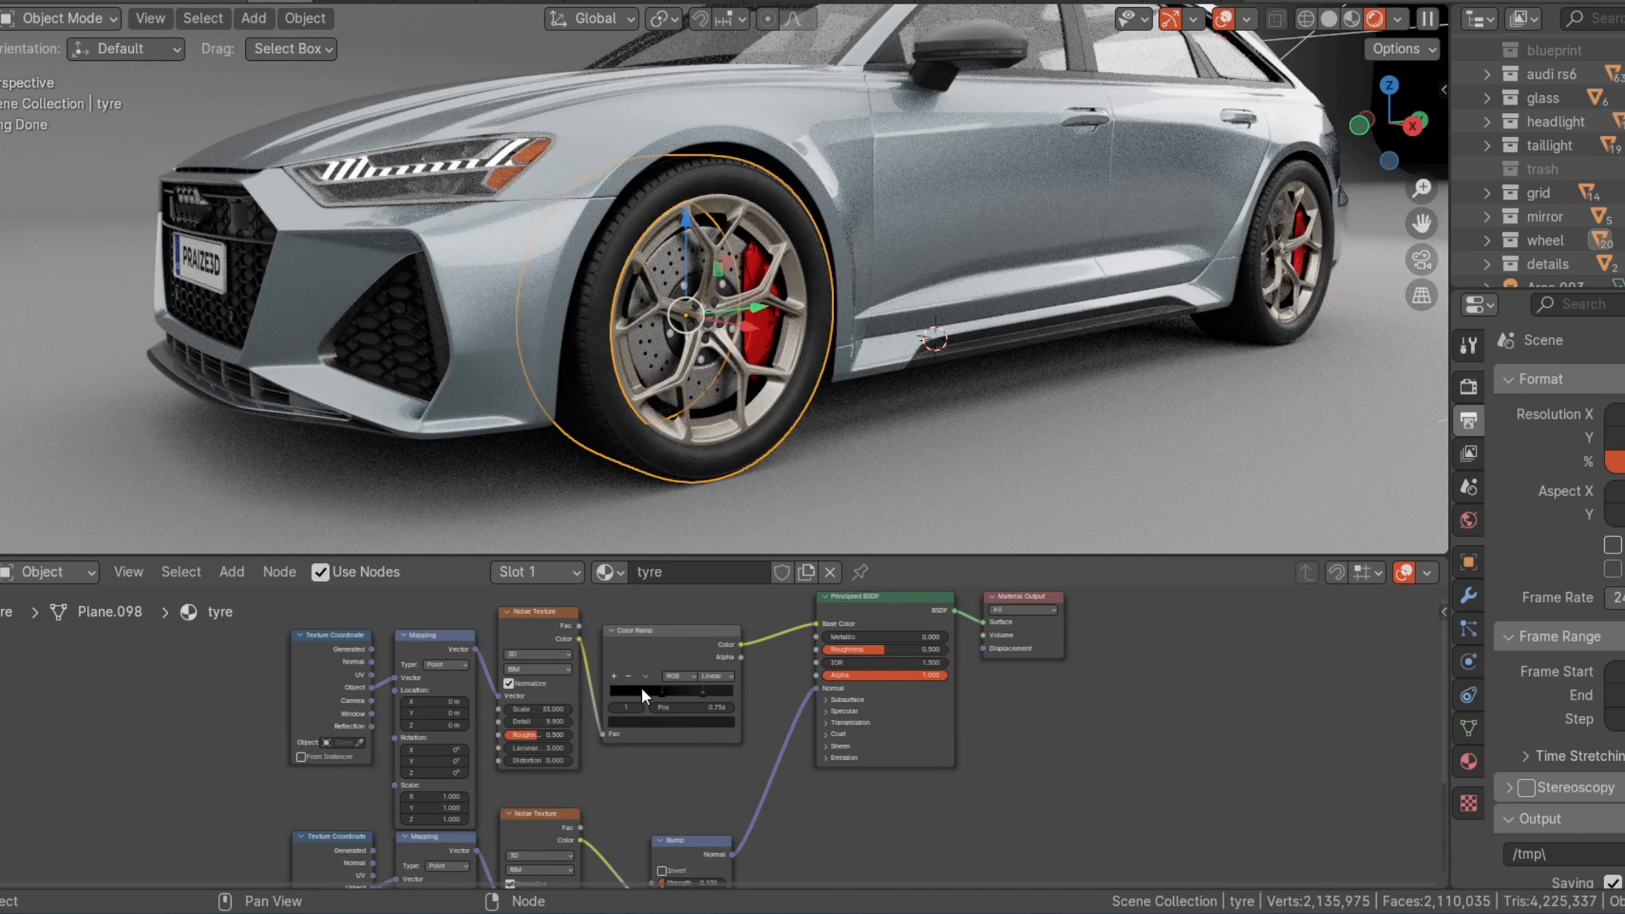
scroll(640, 686, up, 1)
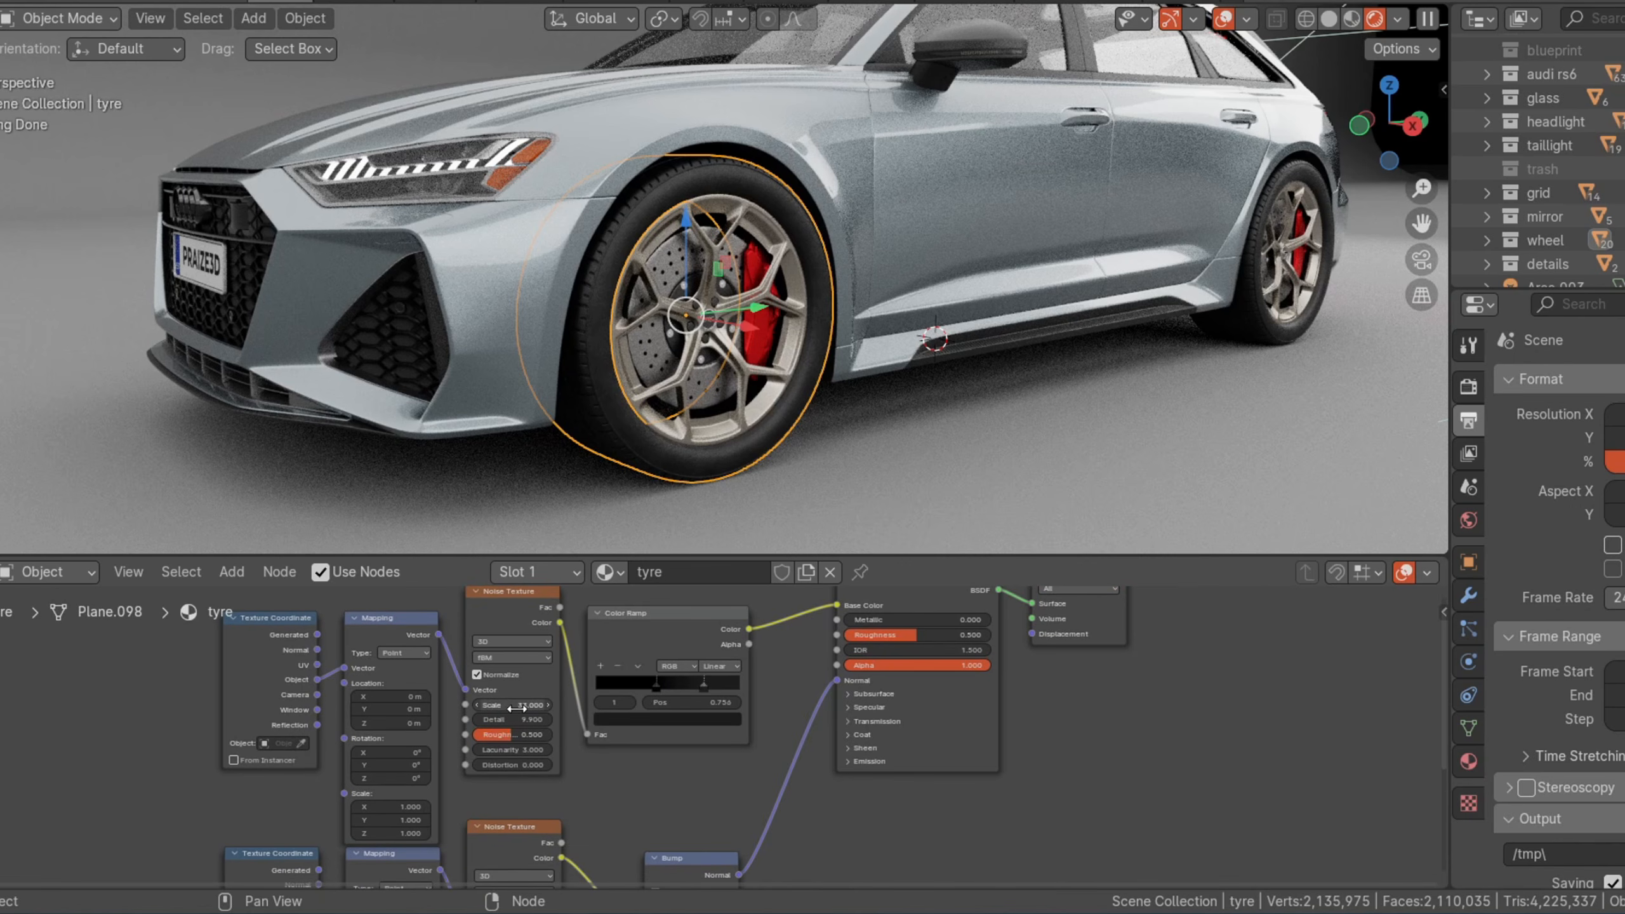
Step: Examine the front tyre's rubber surface close up and compare it with its colour and bump node chains
scroll(911, 381, up, 5)
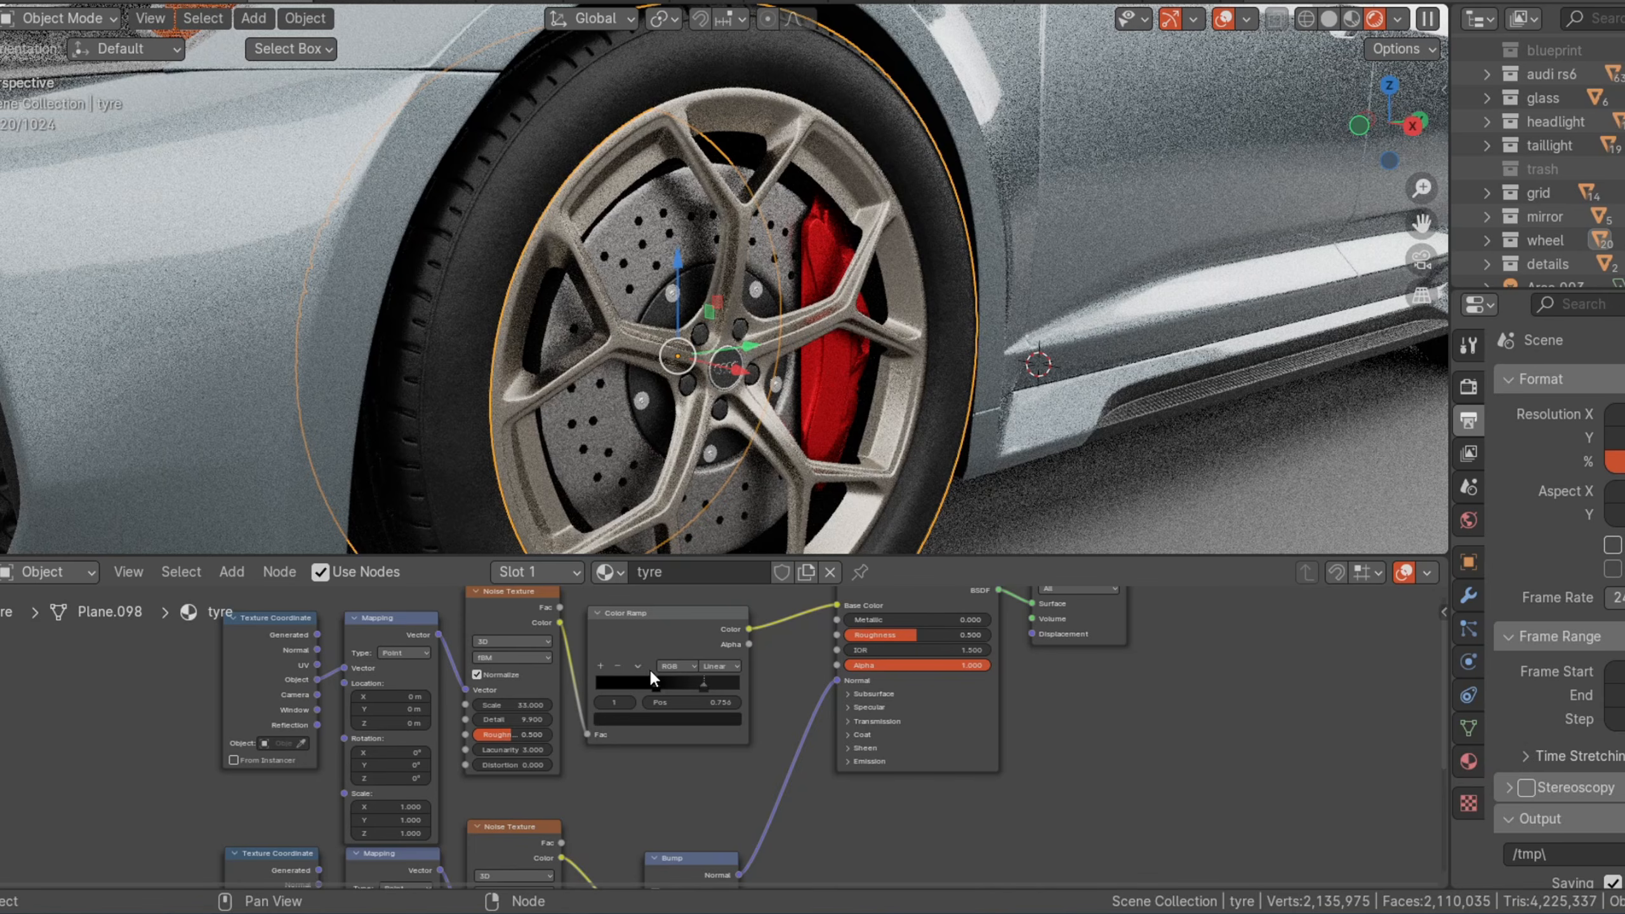
scroll(590, 799, down, 3)
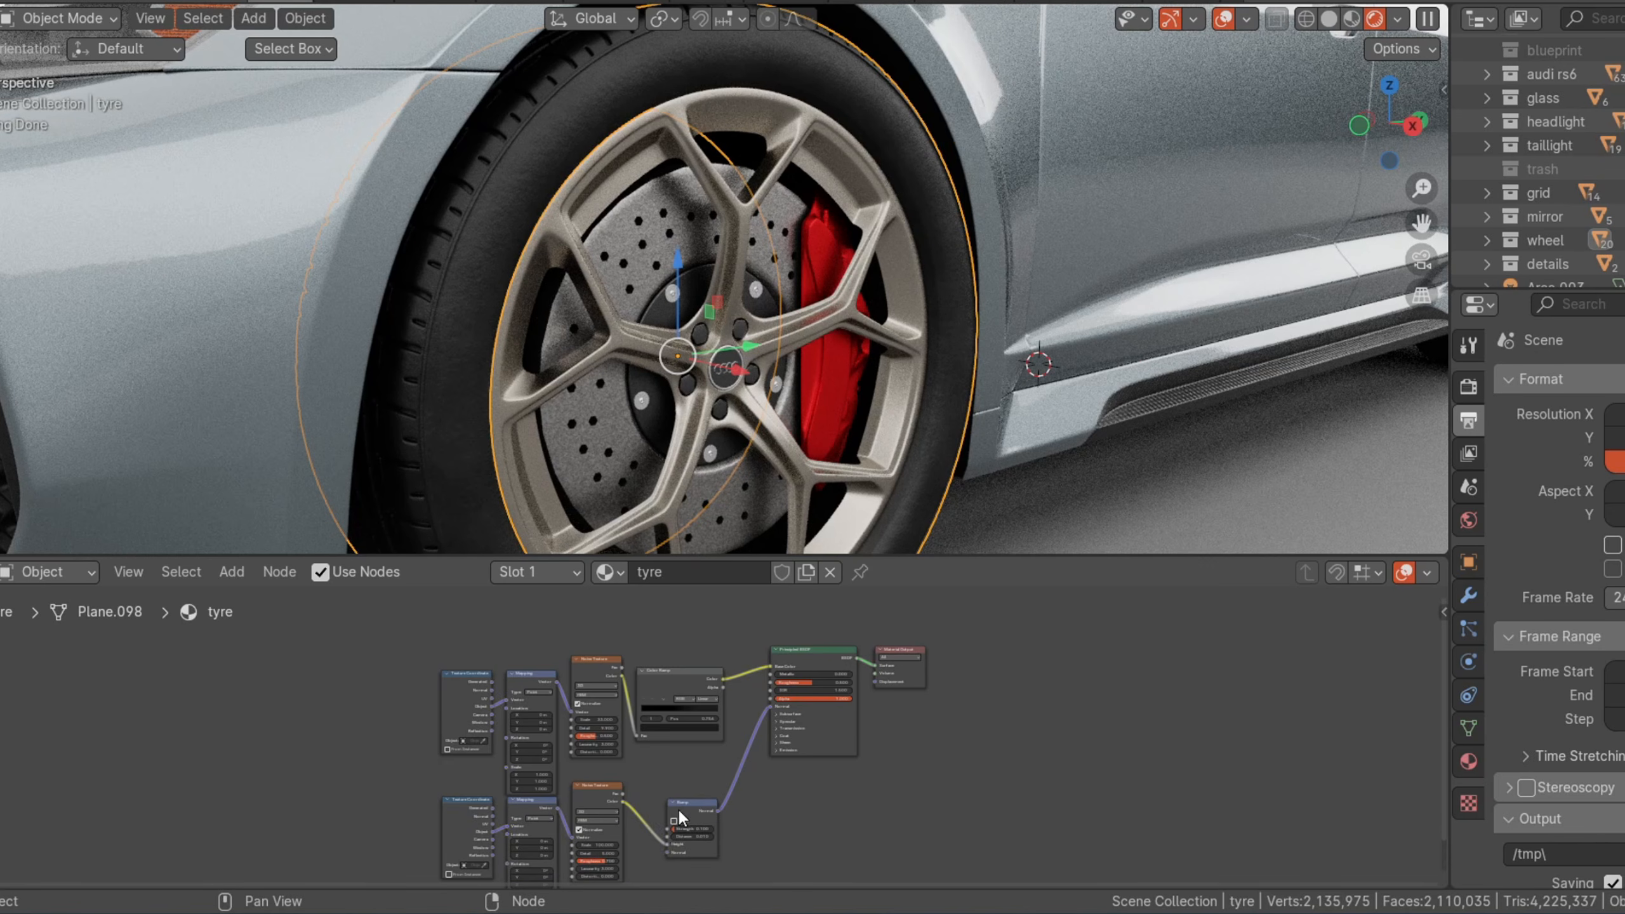
scroll(678, 808, up, 1)
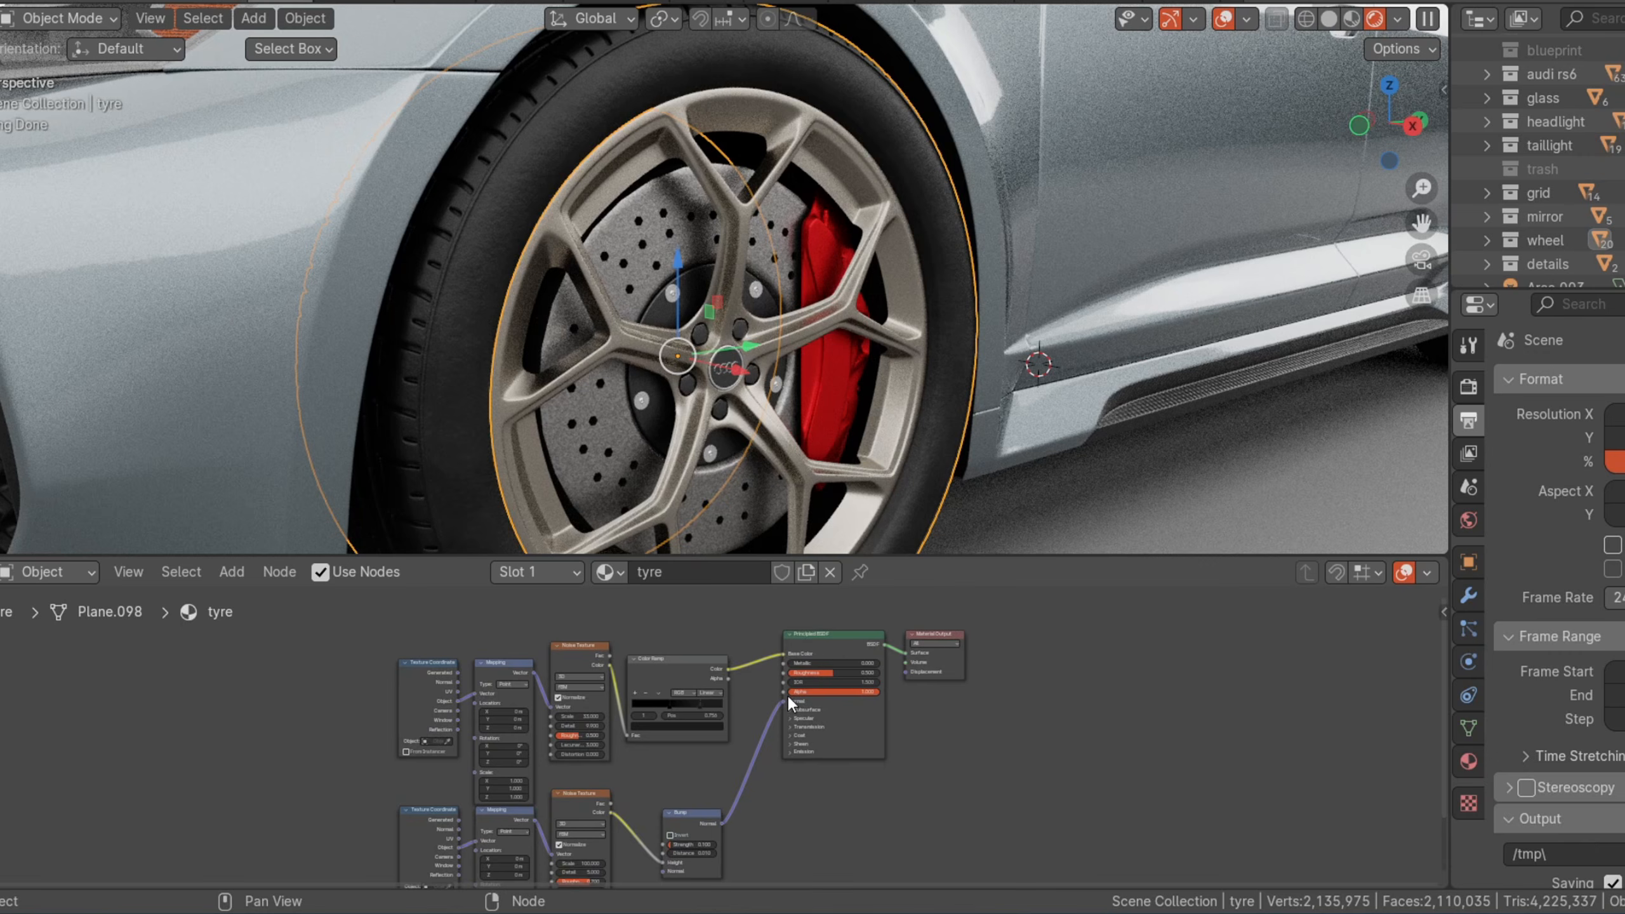
middle_drag(909, 282, 870, 279)
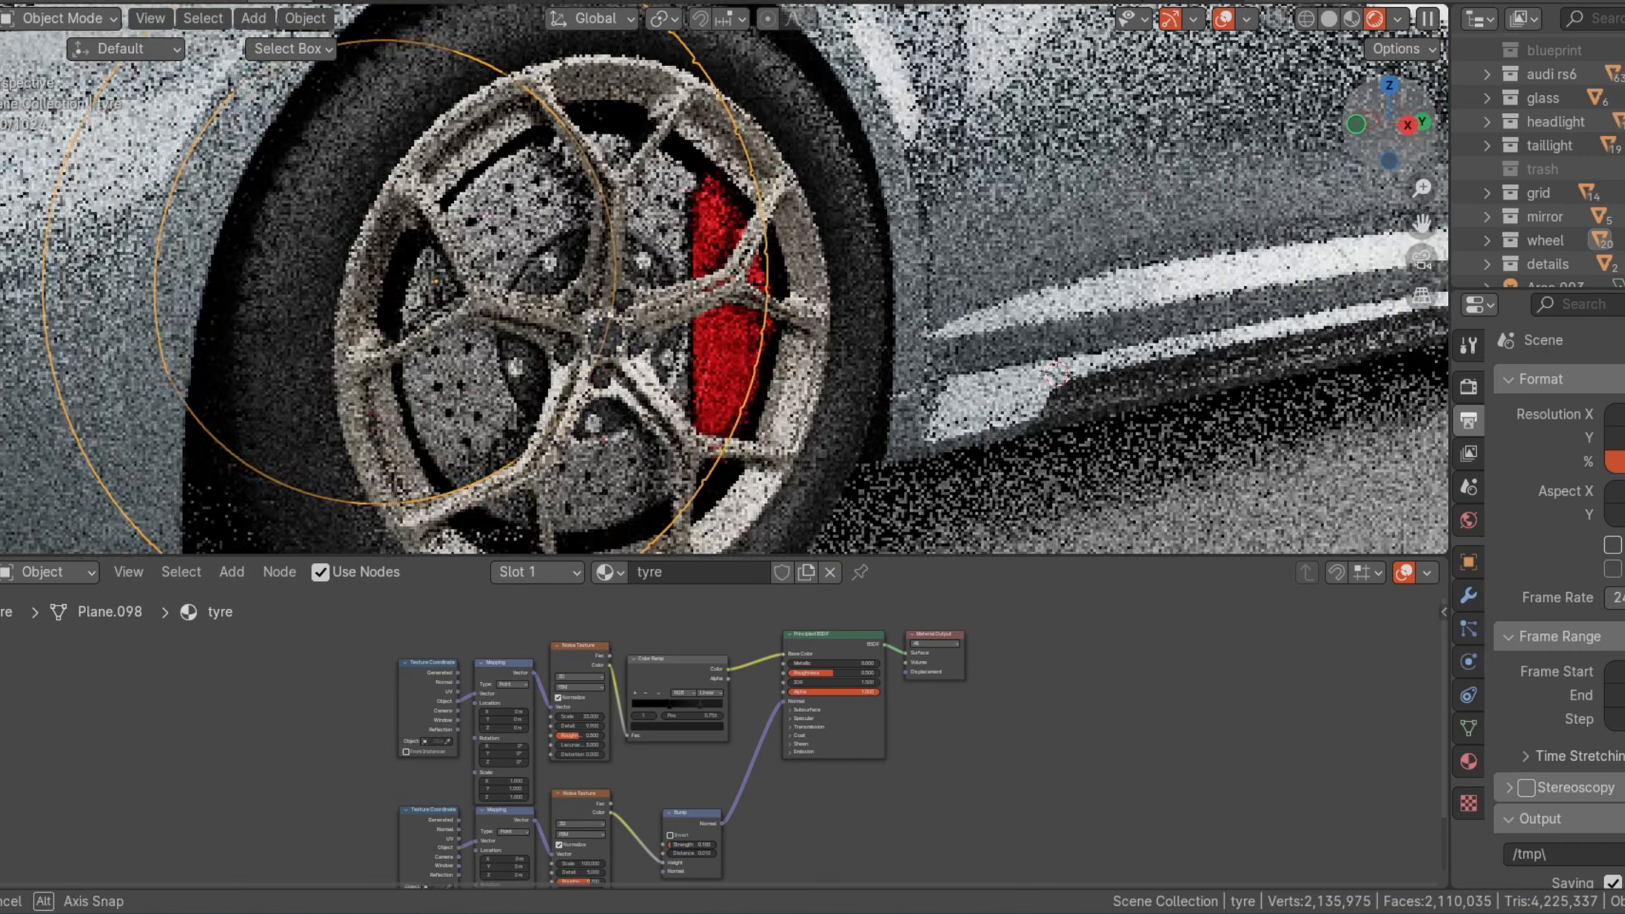
scroll(787, 293, up, 8)
scroll(831, 299, down, 2)
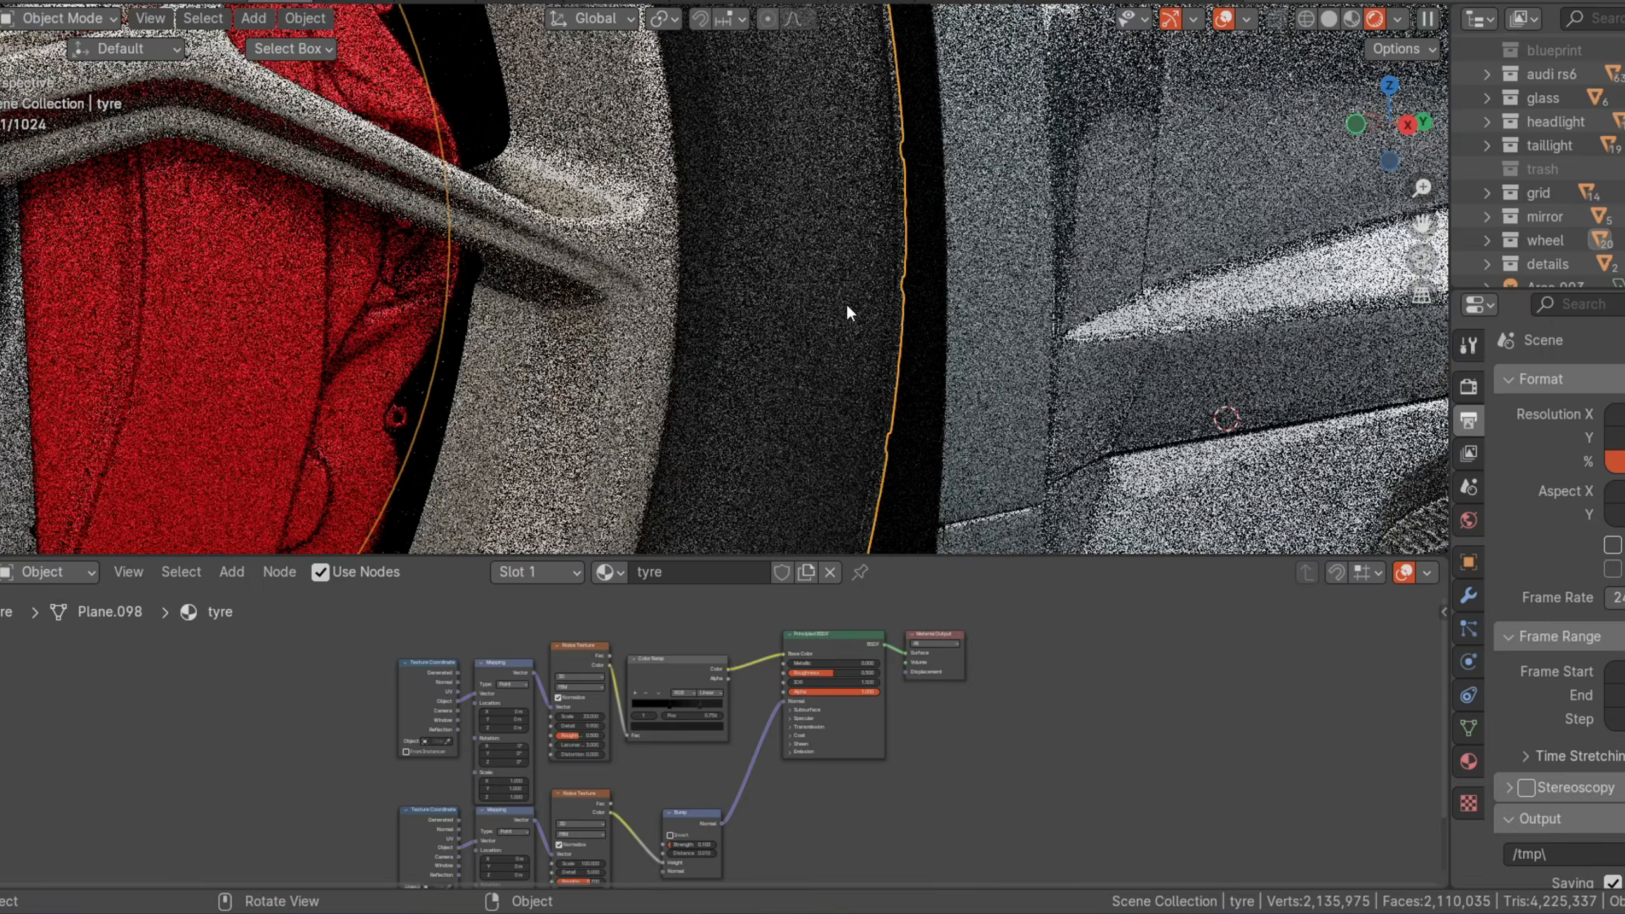
scroll(844, 293, down, 12)
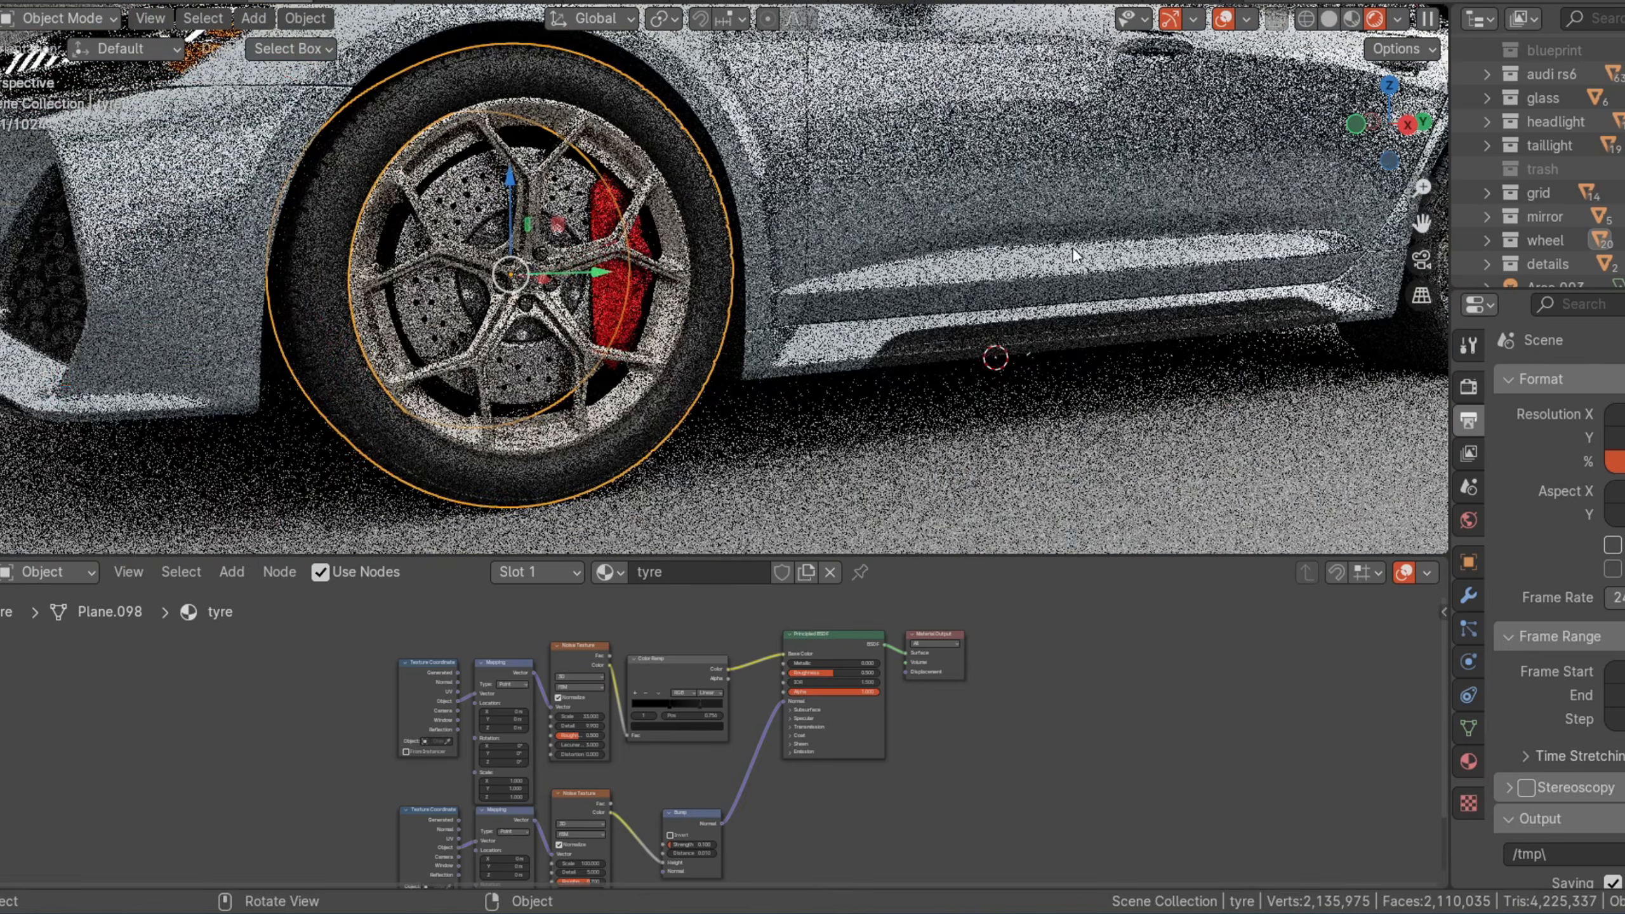
Step: Select the side mirror's upper cover and examine its surface and texture-based mirror material
drag(1390, 123, 1321, 153)
mouse_move(832, 208)
middle_down()
mouse_move(880, 224)
mouse_move(854, 221)
middle_up()
scroll(854, 220, up, 5)
click(669, 209)
scroll(1036, 193, up, 2)
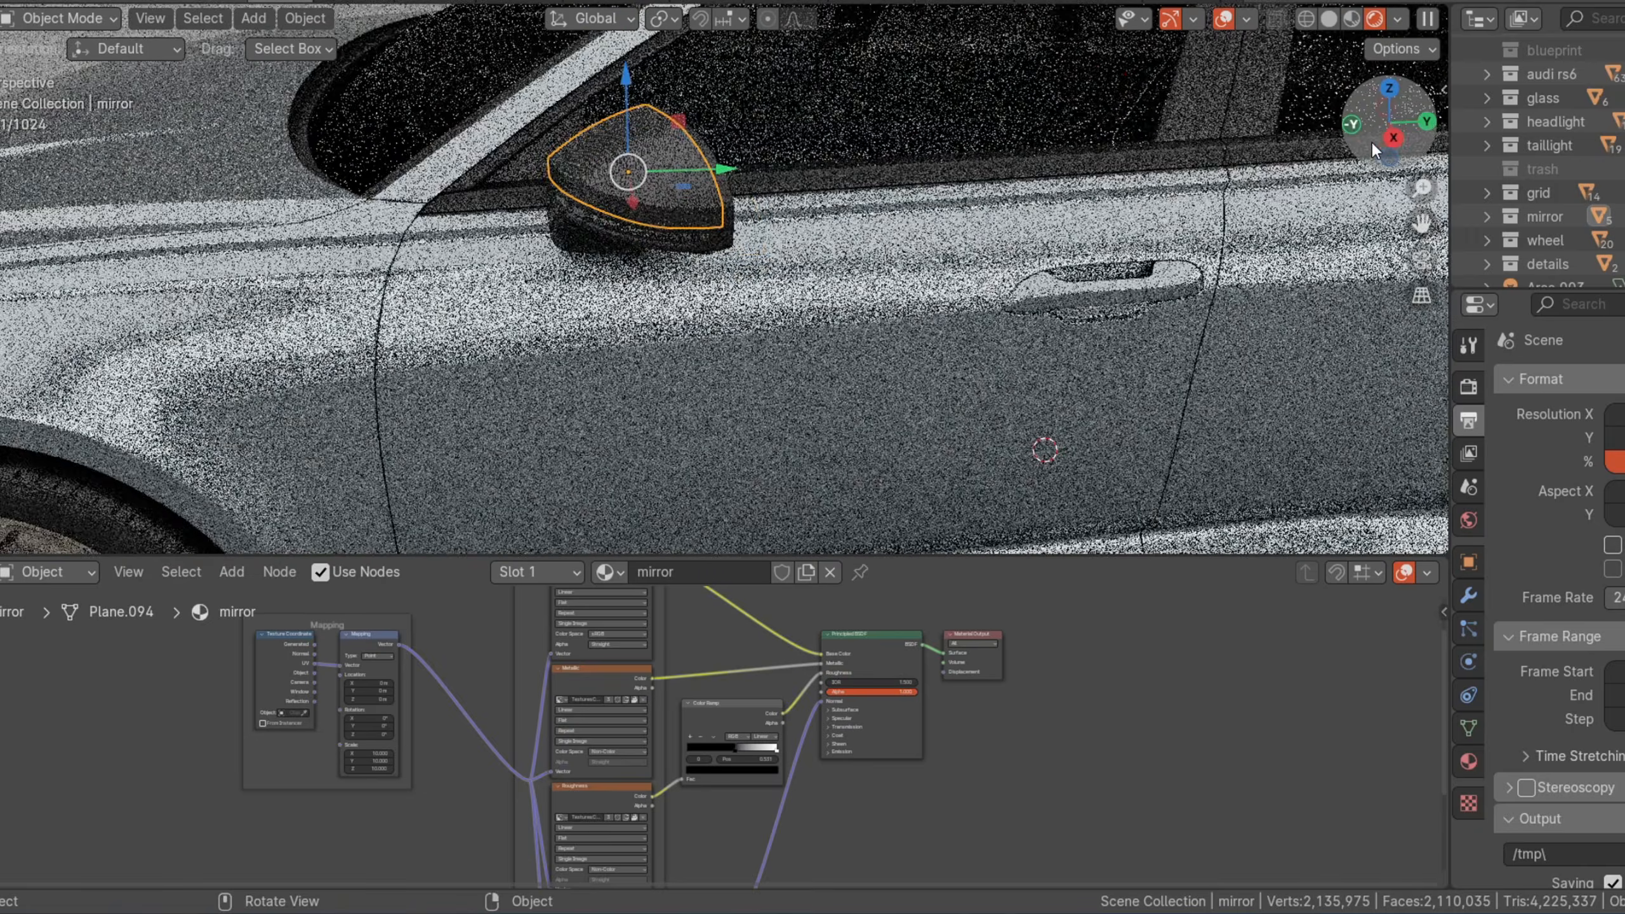
drag(1371, 143, 1352, 134)
scroll(1081, 190, up, 3)
scroll(1072, 194, up, 2)
scroll(1116, 181, down, 4)
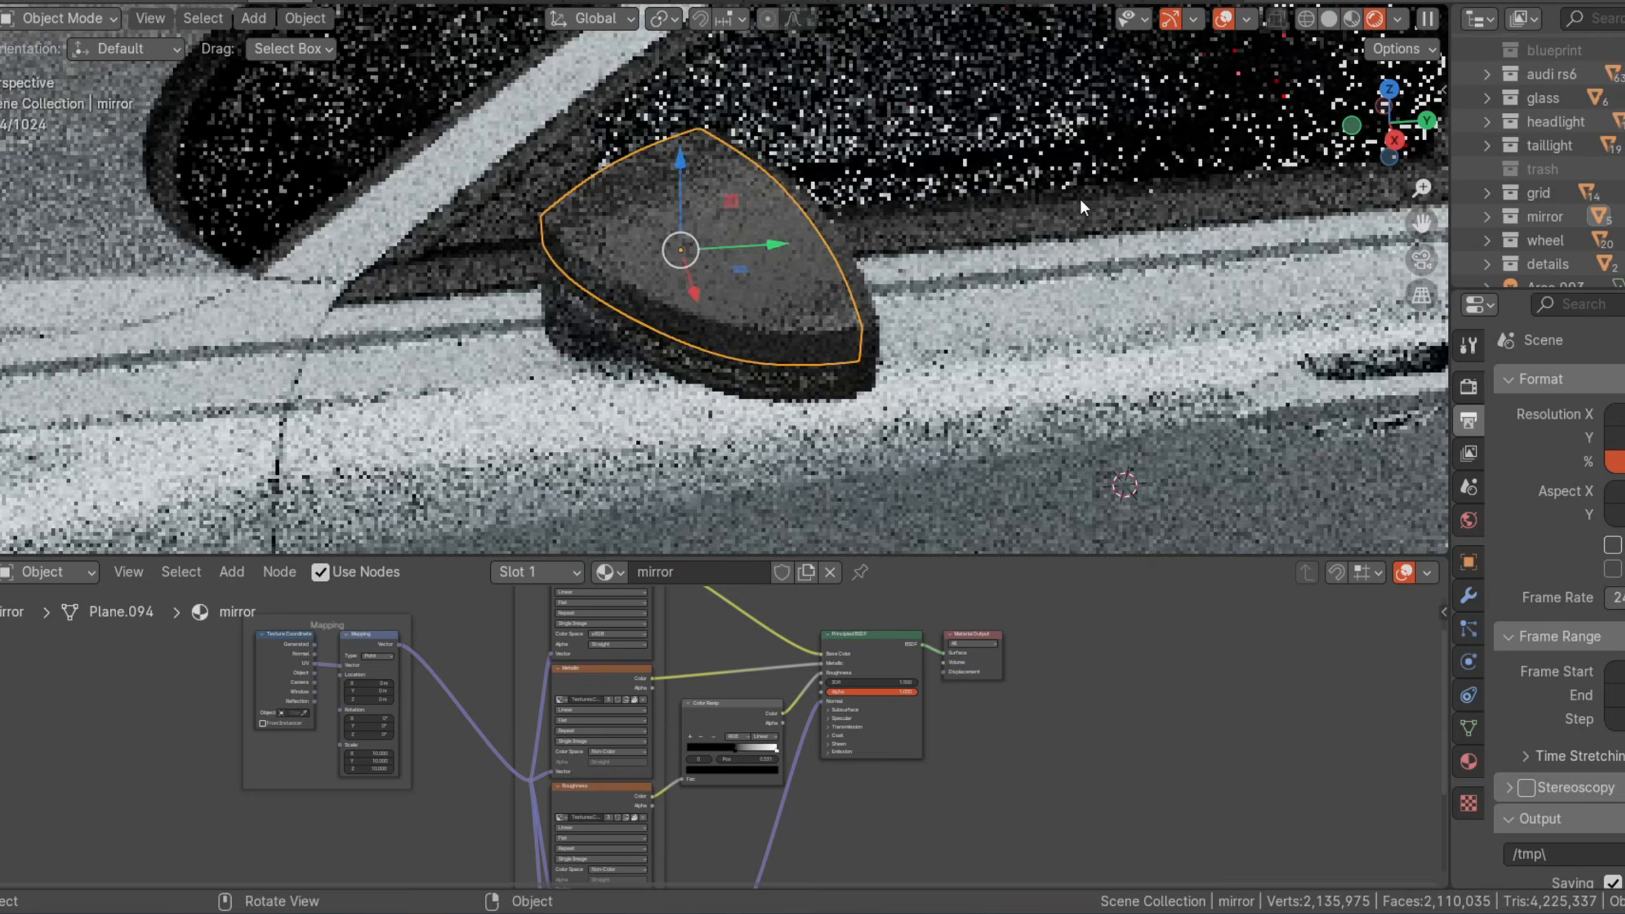
Step: Examine the mirror cover's mesh with all its faces selected in Edit Mode, and leave it deselected in Object Mode
key(Tab)
key(a)
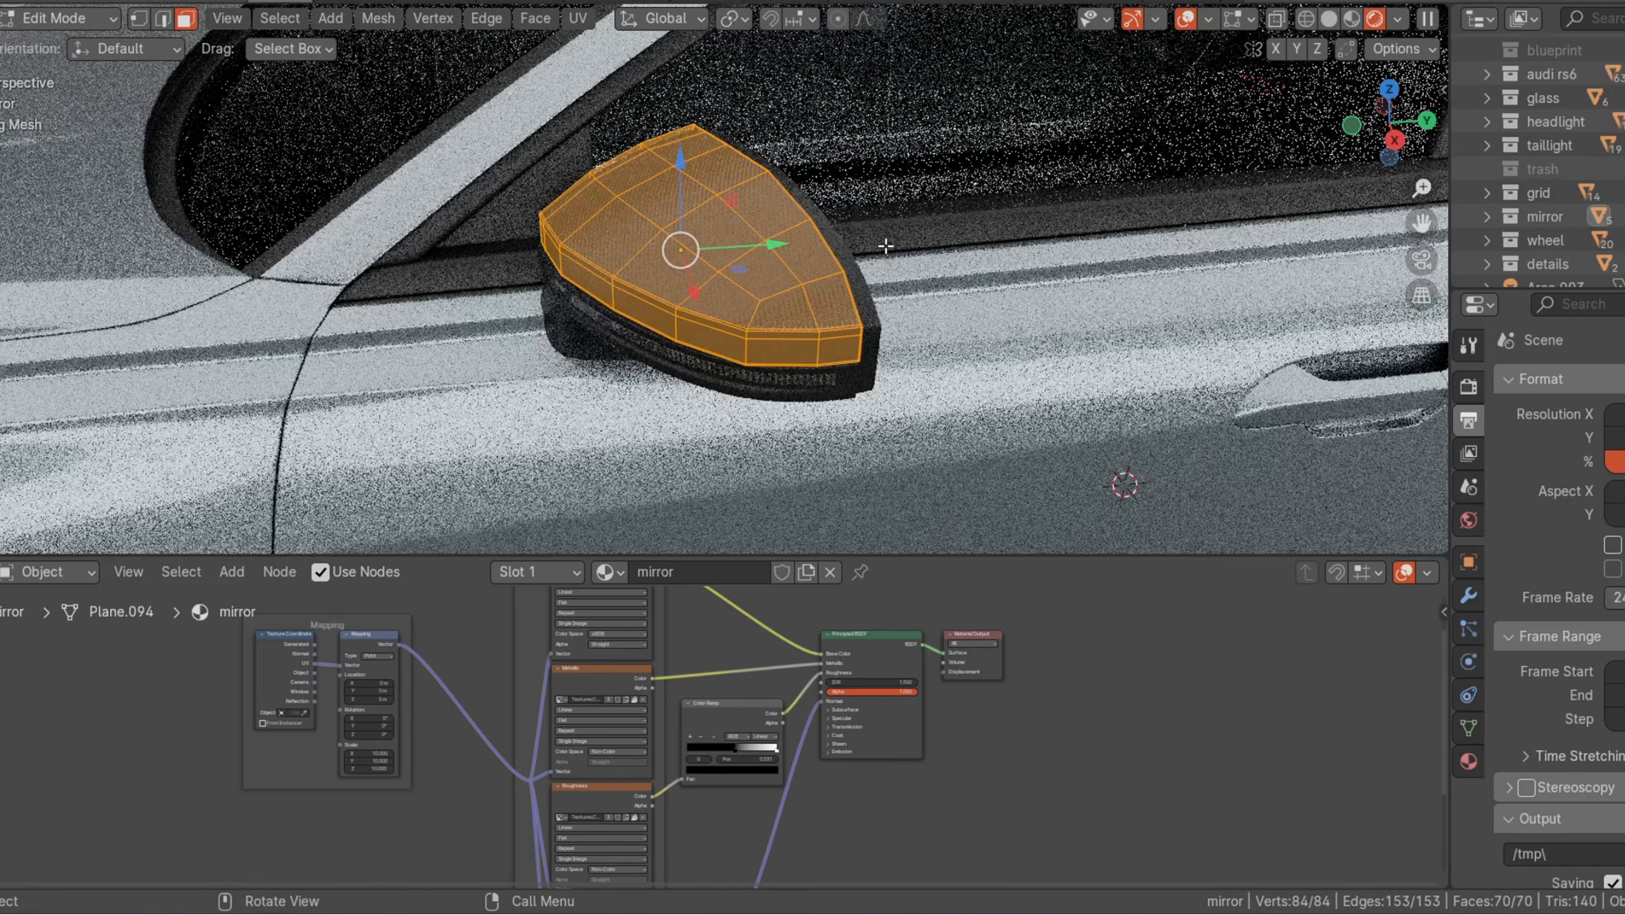
key(u)
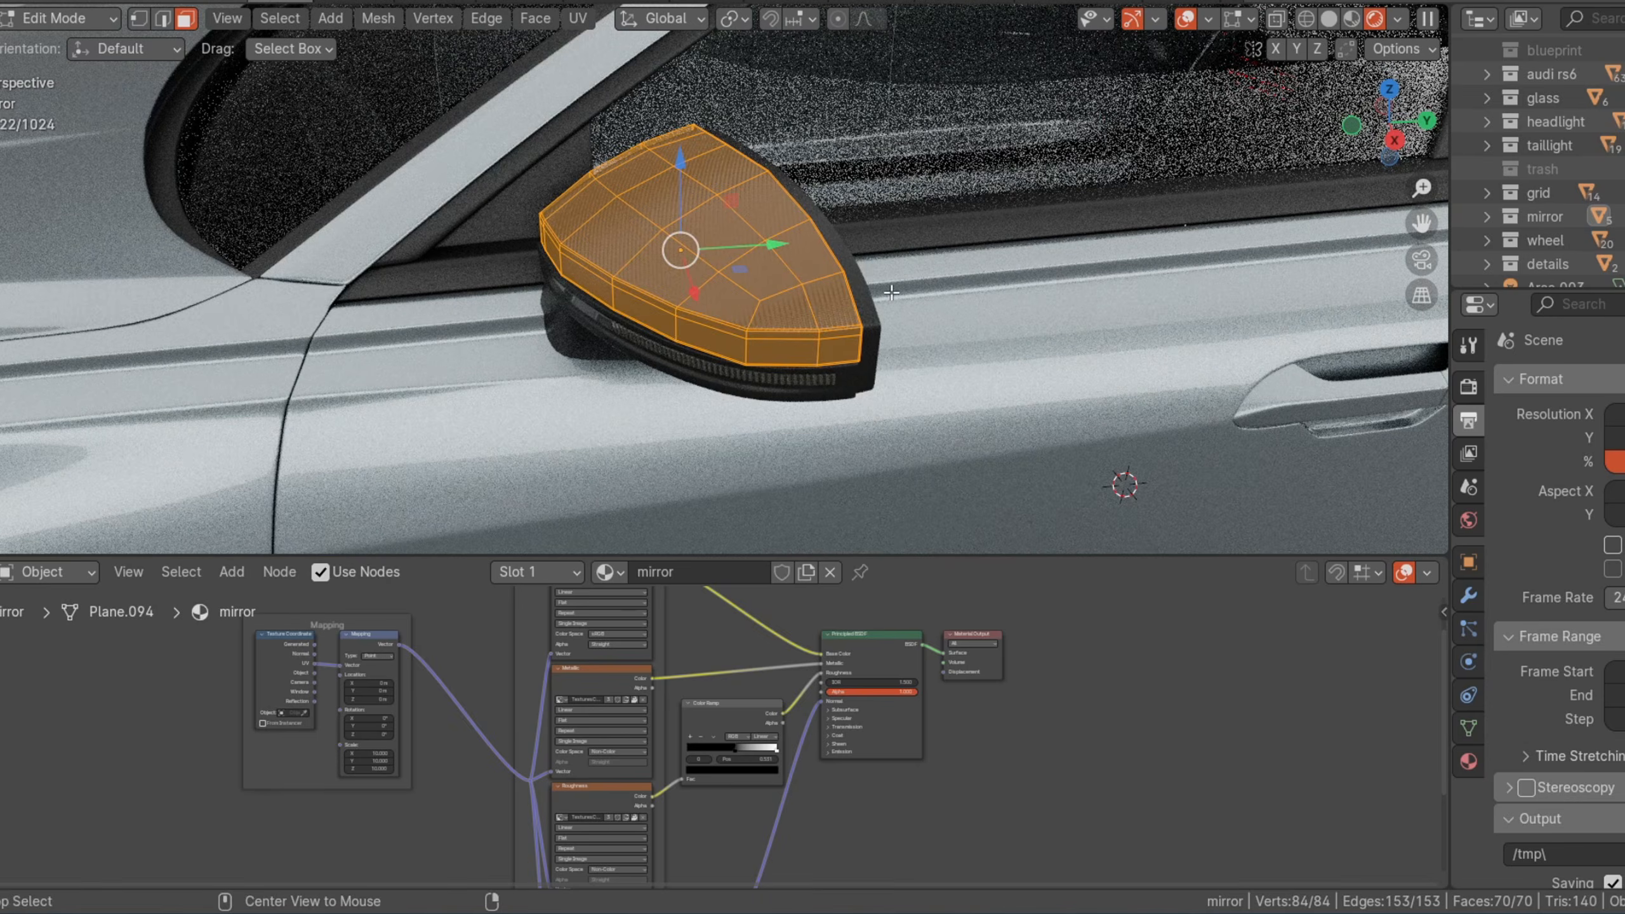
key(alt+a)
key(Tab)
key(alt+a)
Step: Inspect the mirror material's Mapping, image texture, Color Ramp and Bump nodes feeding the Principled BSDF
scroll(687, 740, down, 4)
scroll(685, 741, down, 2)
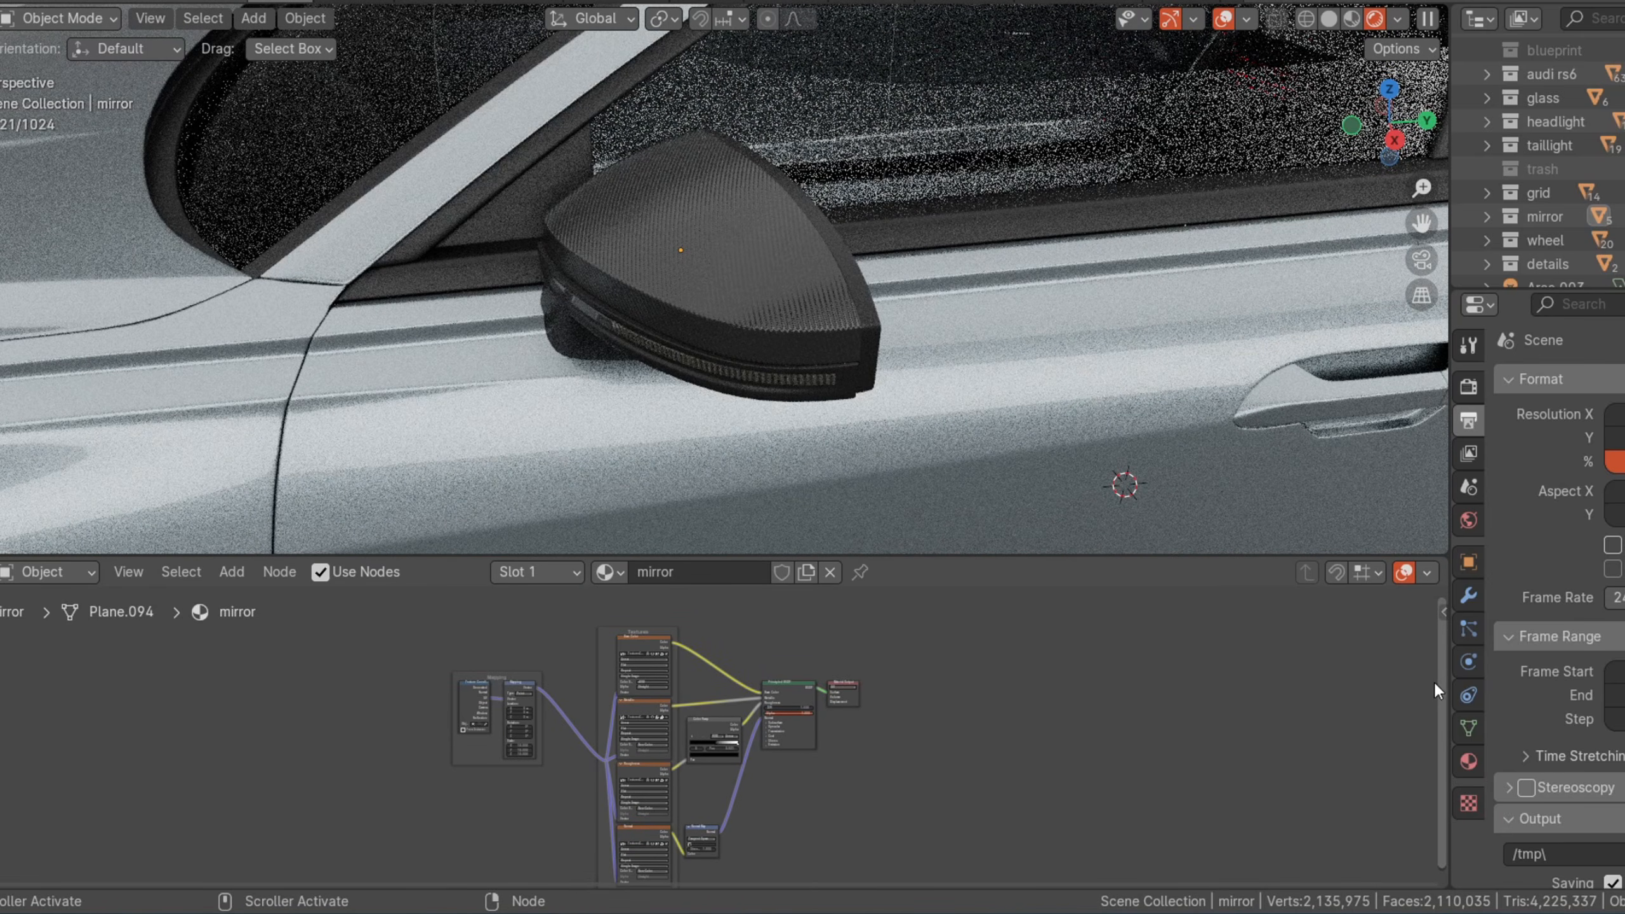
mouse_move(1439, 655)
mouse_down()
mouse_move(1435, 700)
mouse_move(1435, 636)
mouse_up()
scroll(637, 674, up, 2)
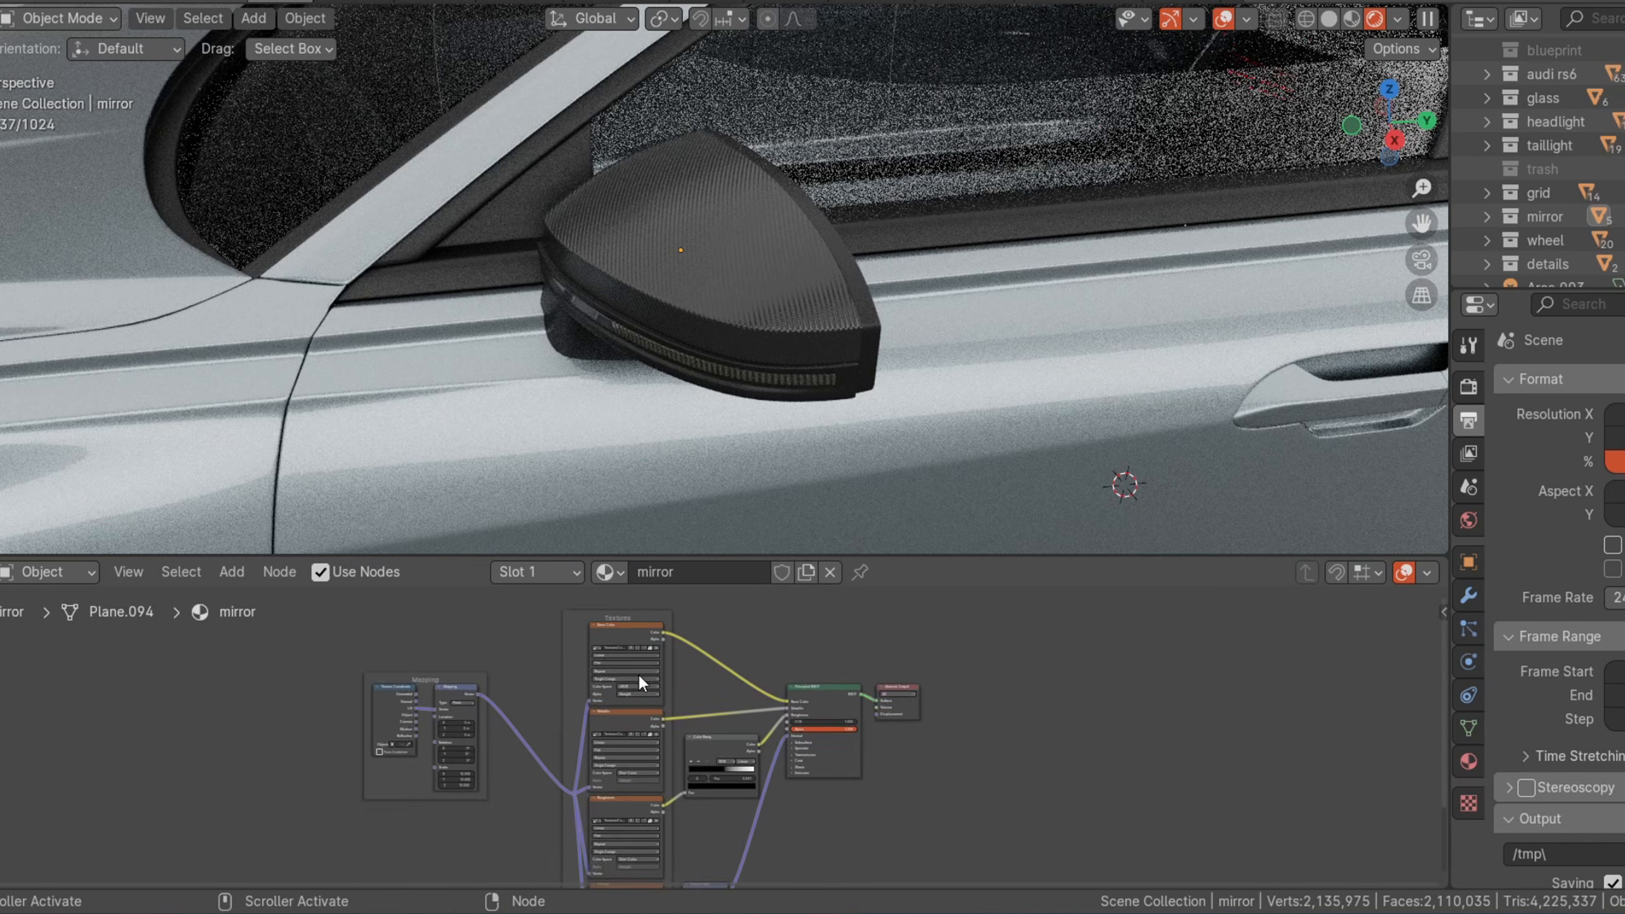
scroll(638, 677, up, 1)
scroll(691, 730, down, 2)
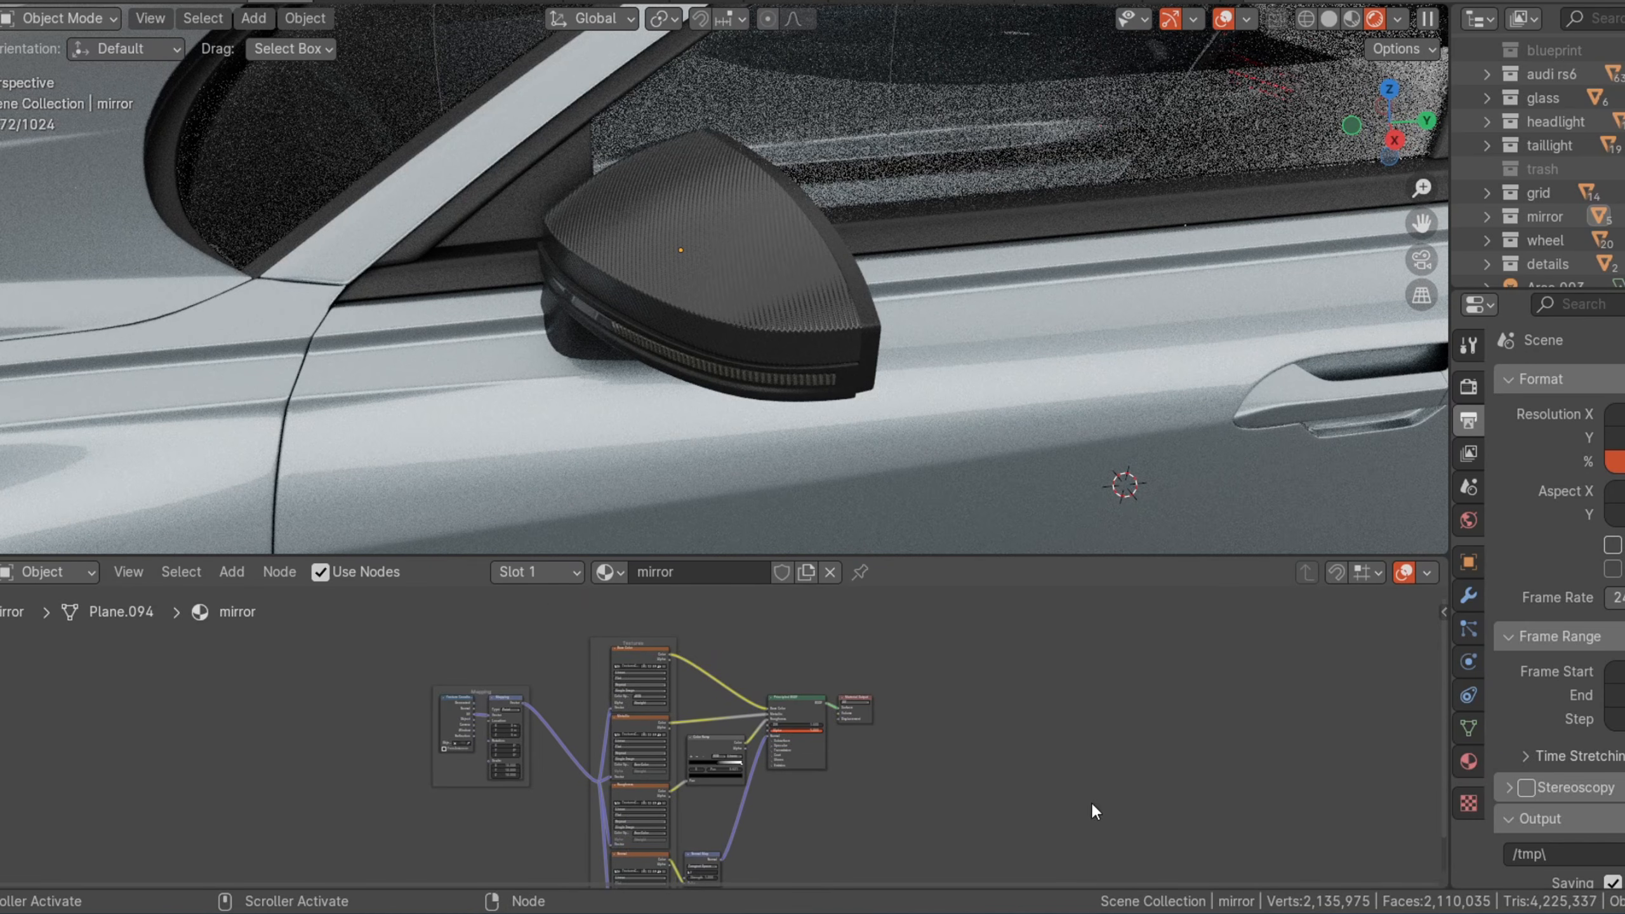
Step: Select the Audi rings on the front grille and inspect the Principled BSDF and coat settings of their material
scroll(1202, 367, down, 8)
middle_drag(761, 251, 919, 195)
scroll(919, 195, up, 3)
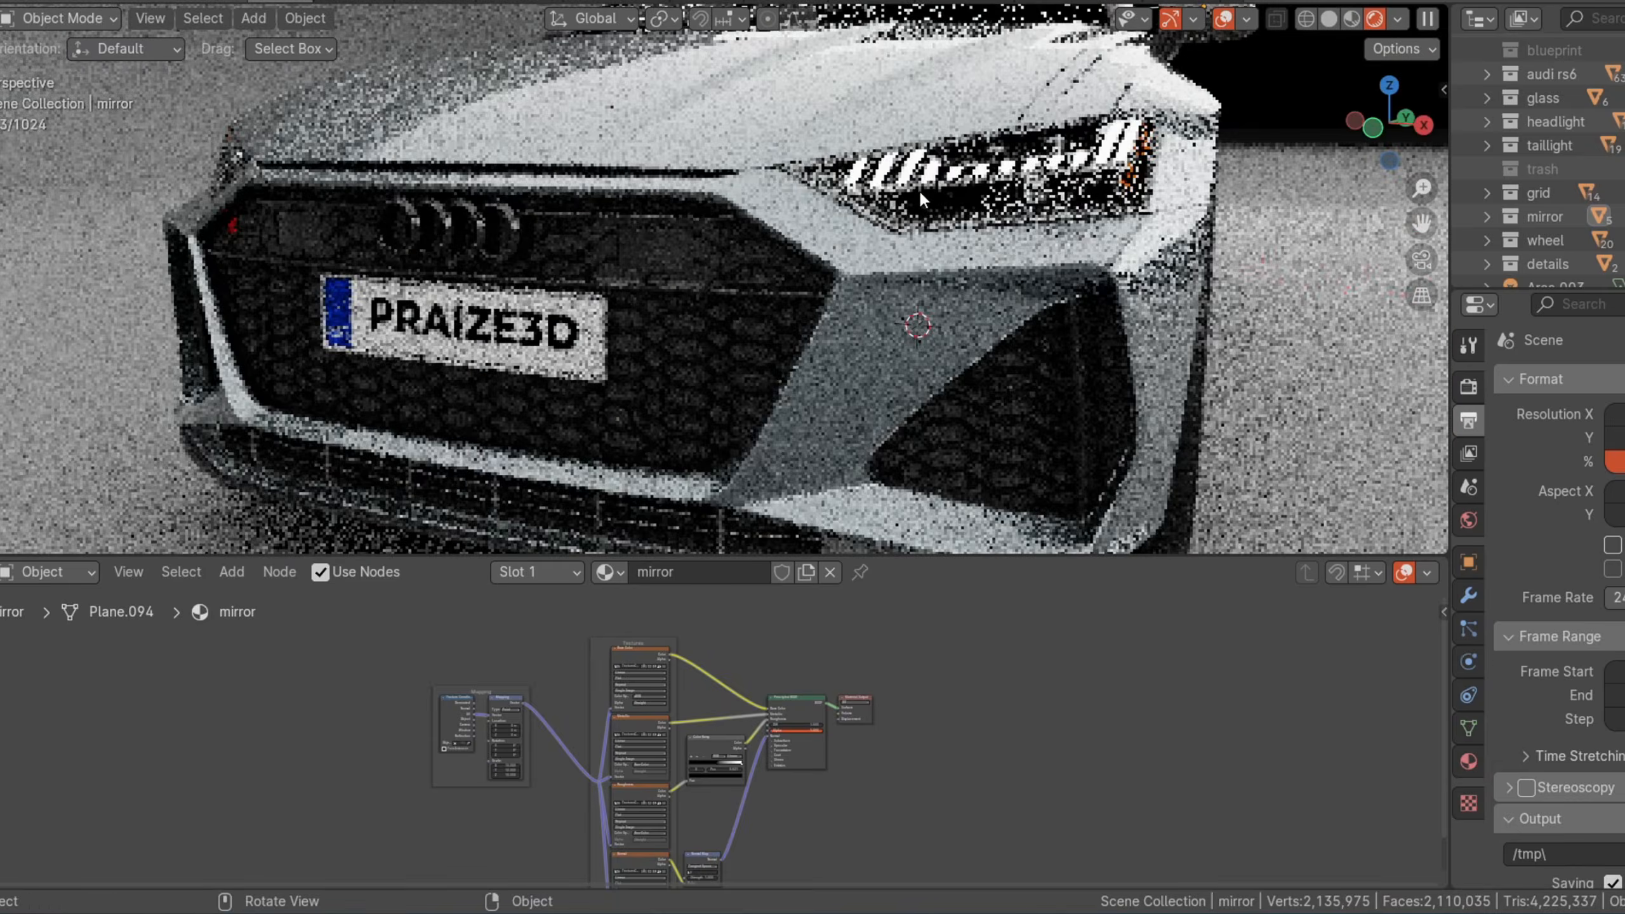
scroll(919, 188, up, 2)
click(374, 213)
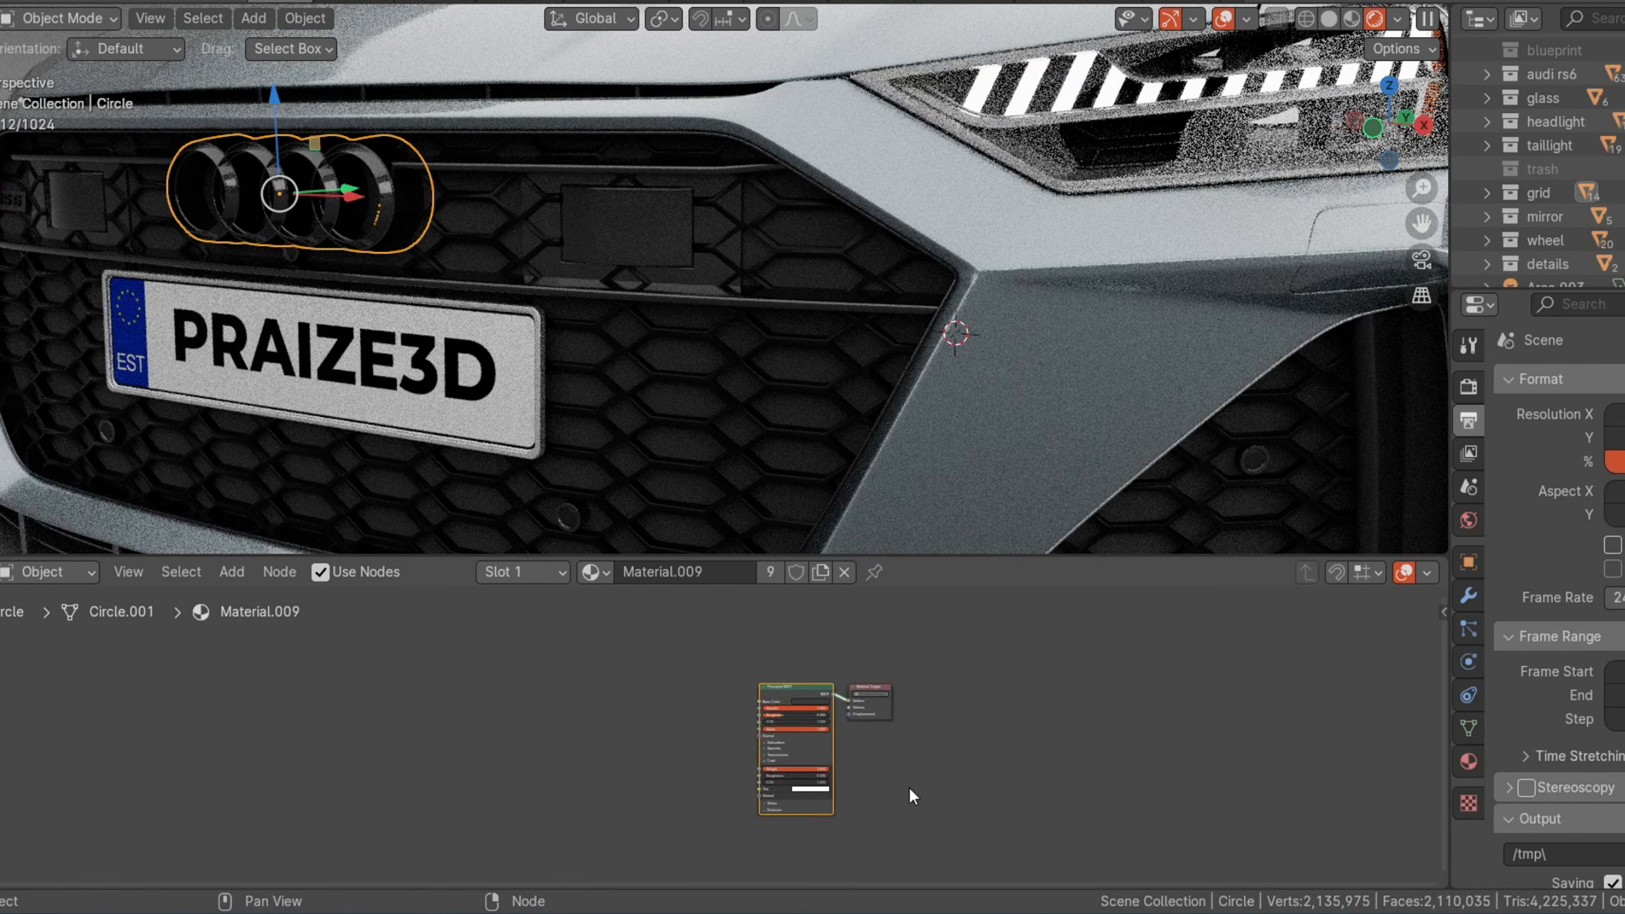
scroll(909, 784, up, 4)
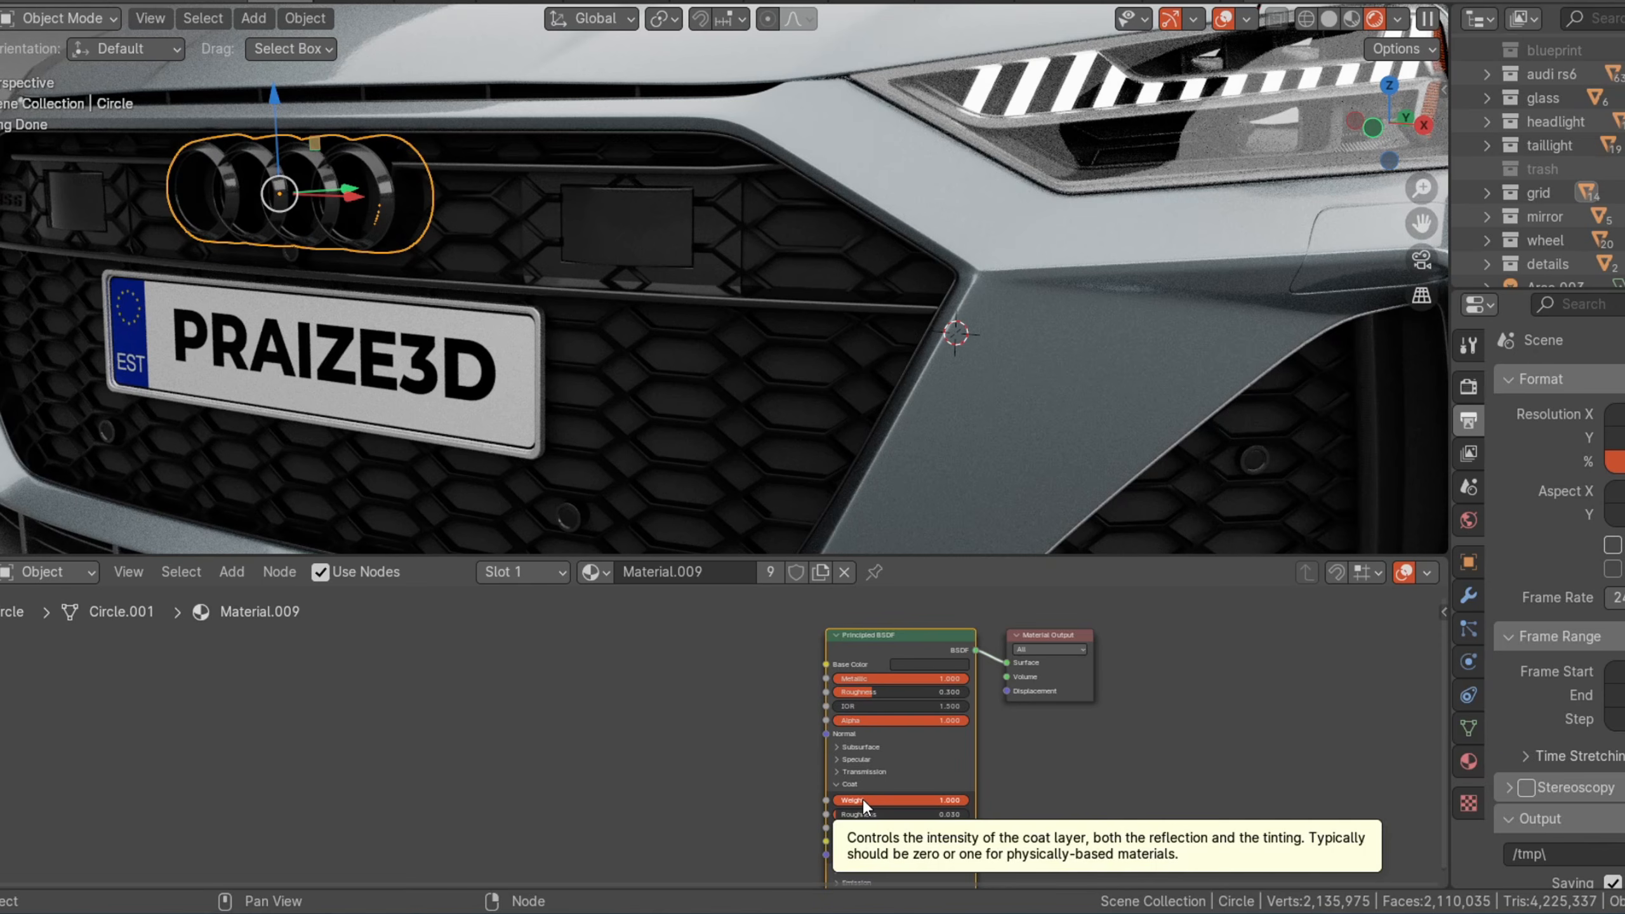
key(alt+a)
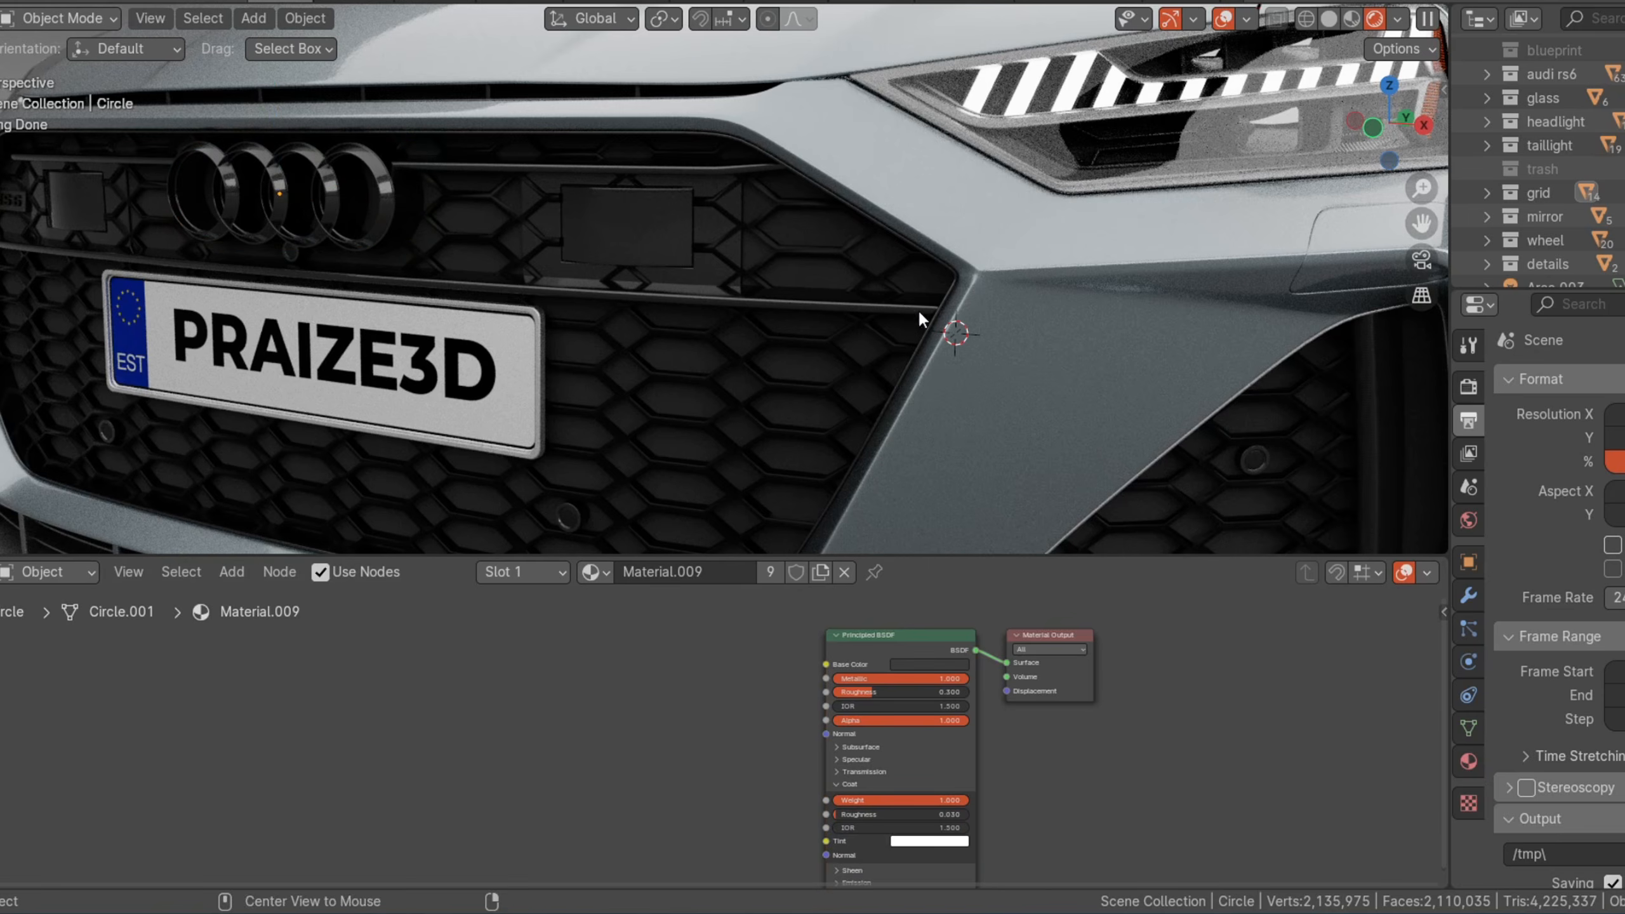
Step: Select the front headlight's outer glass and hide it, exposing the lamp's interior for a close-up view
scroll(1087, 233, down, 5)
drag(1385, 128, 1340, 136)
scroll(678, 310, up, 5)
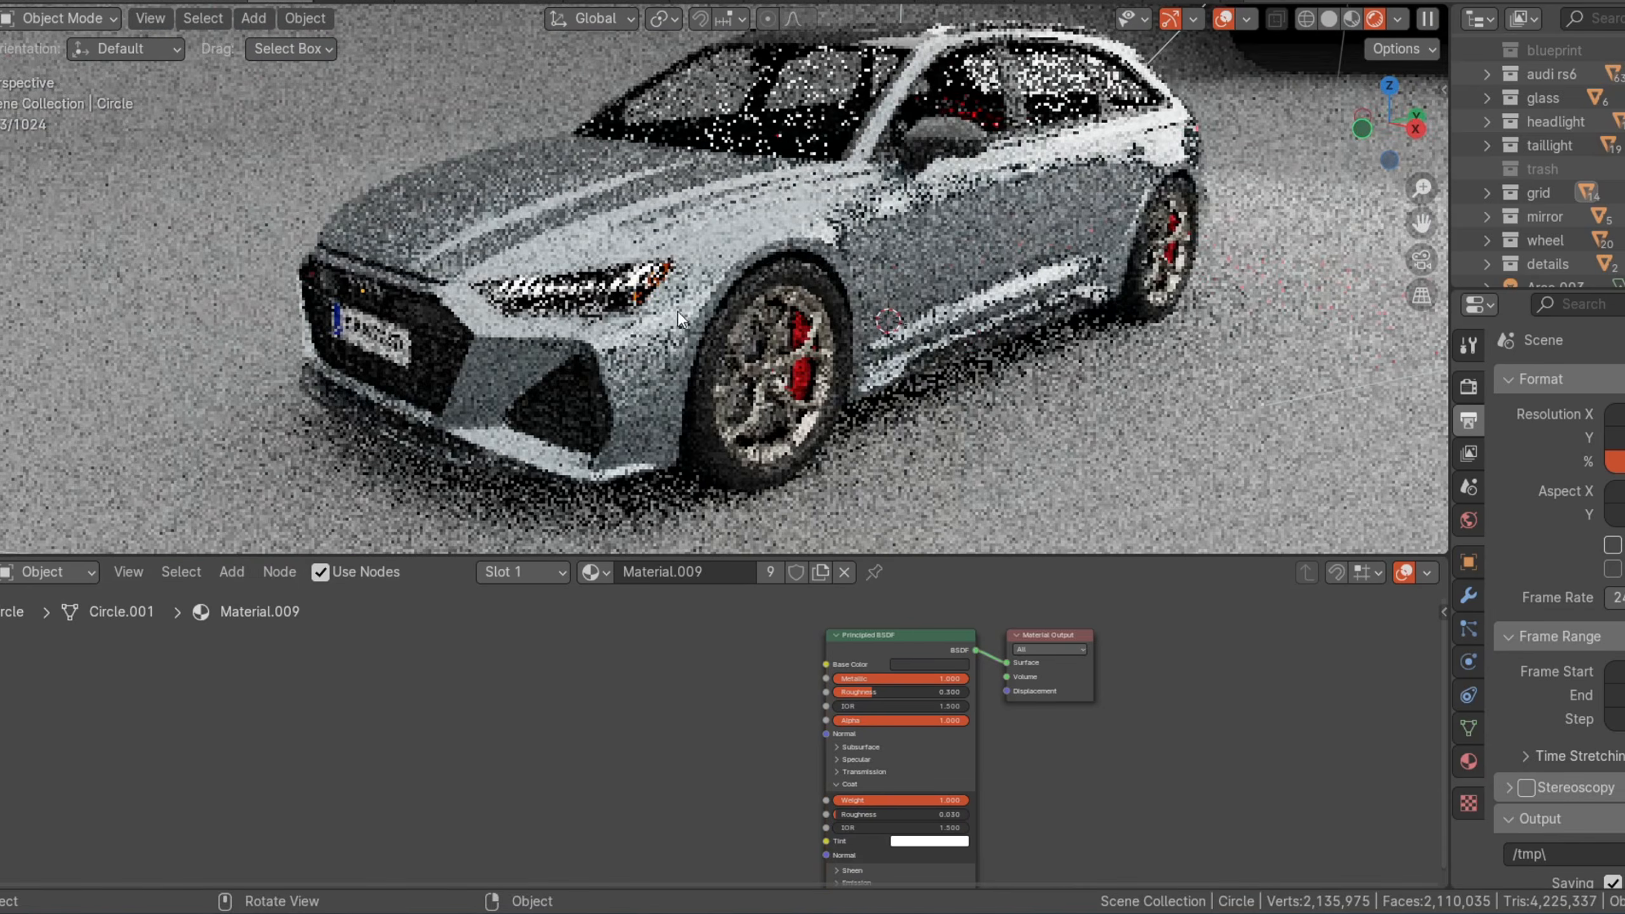
click(535, 322)
key(h)
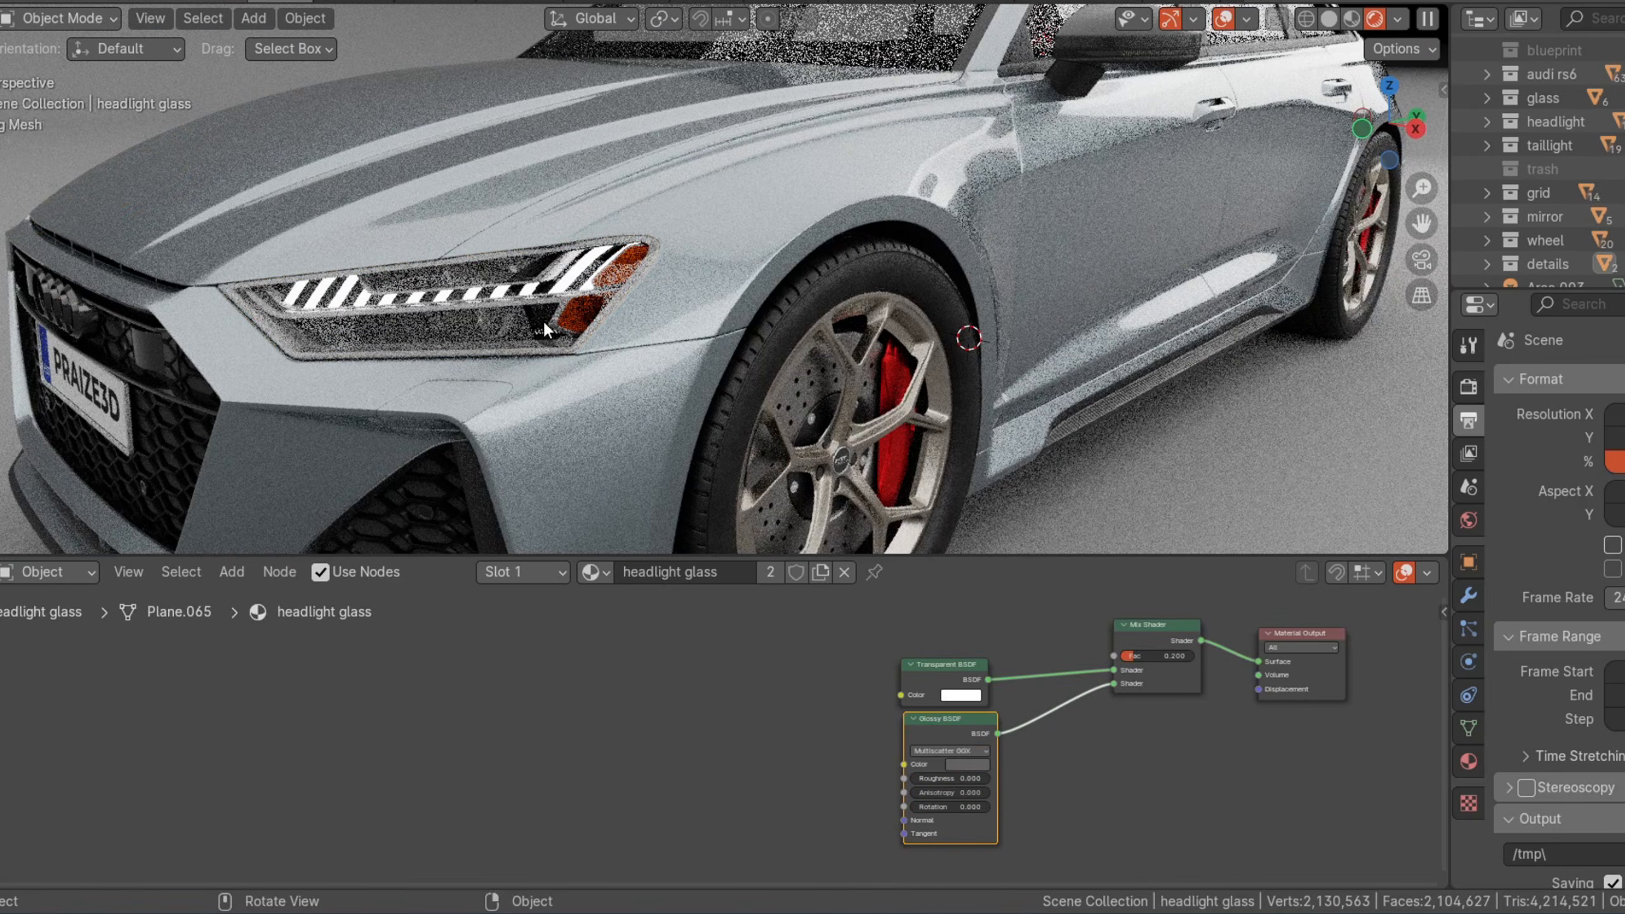
scroll(541, 320, up, 4)
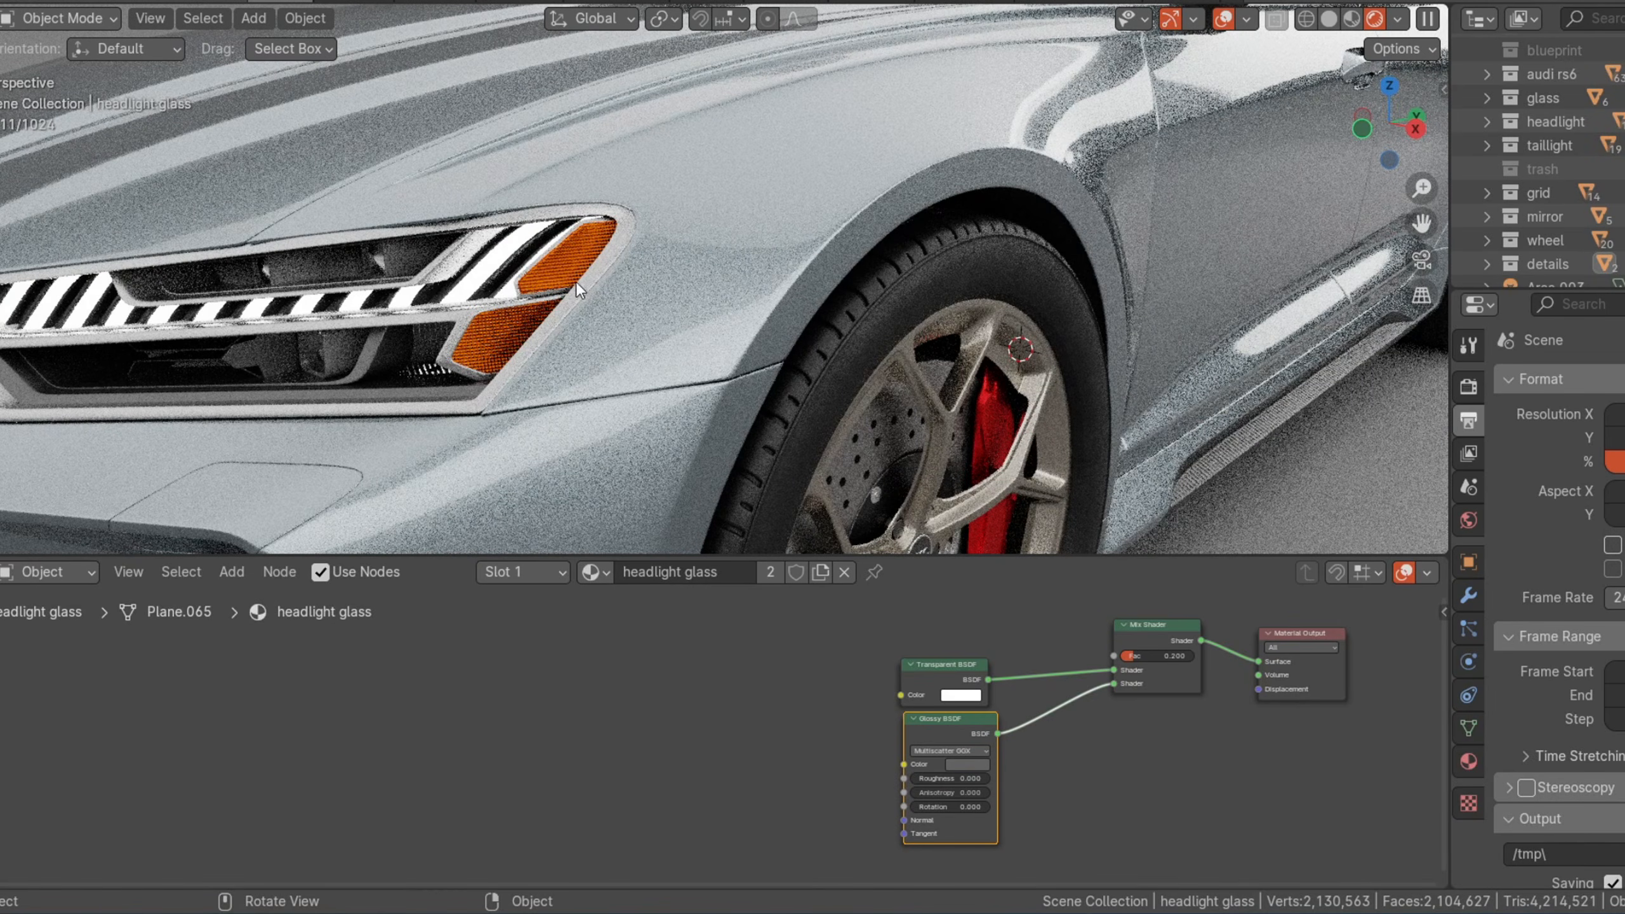
click(1415, 262)
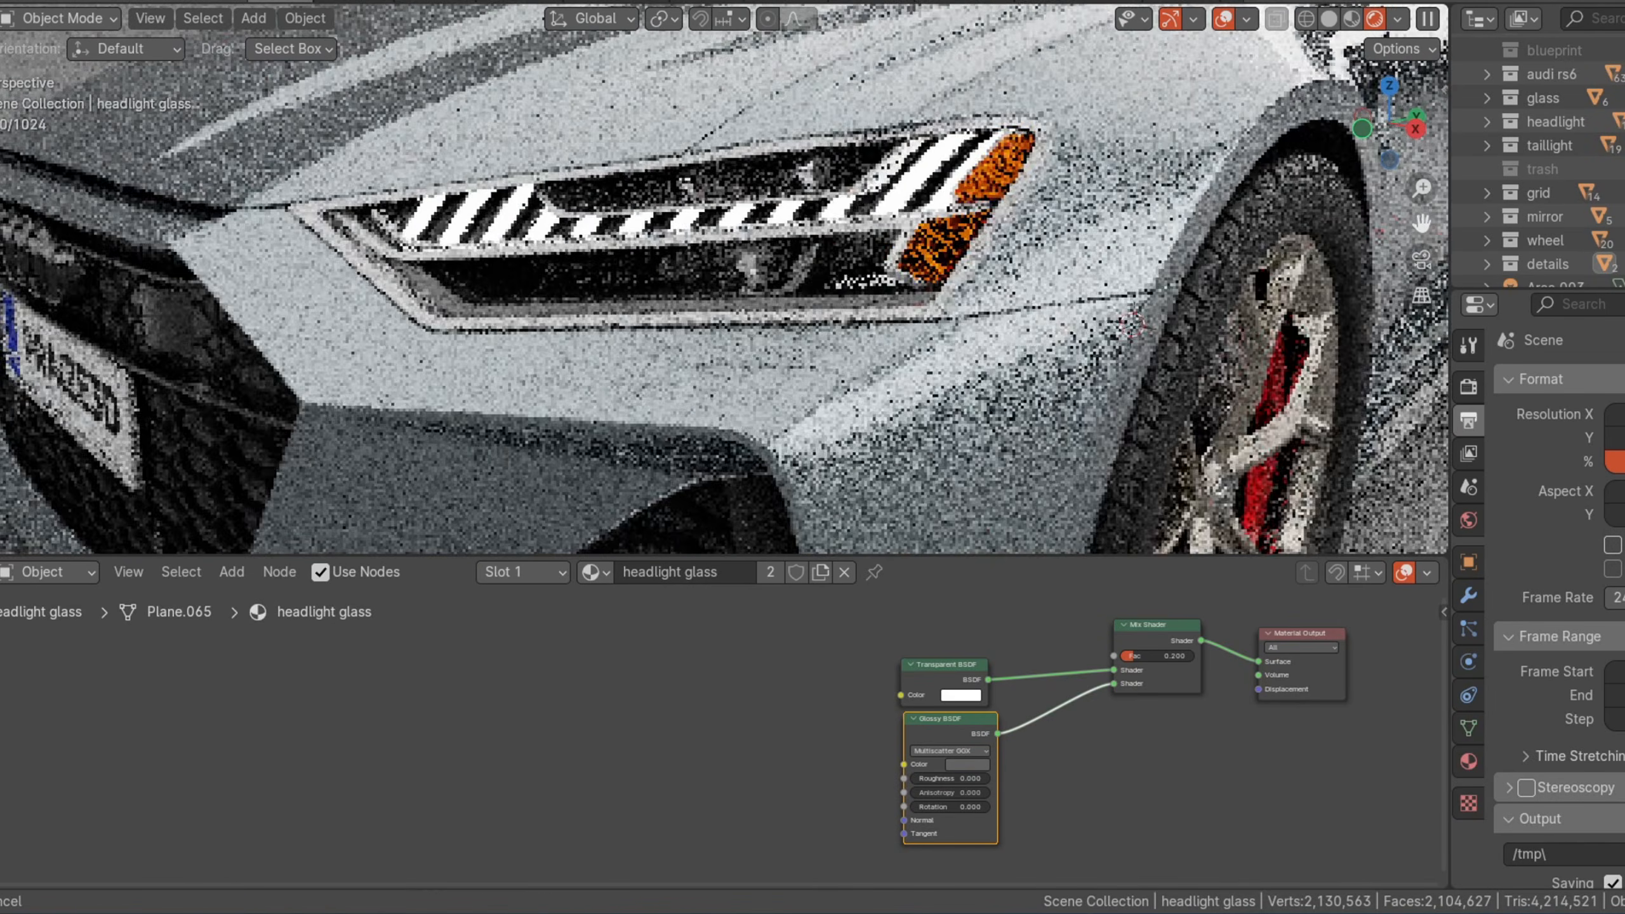
scroll(998, 392, up, 4)
scroll(933, 409, down, 4)
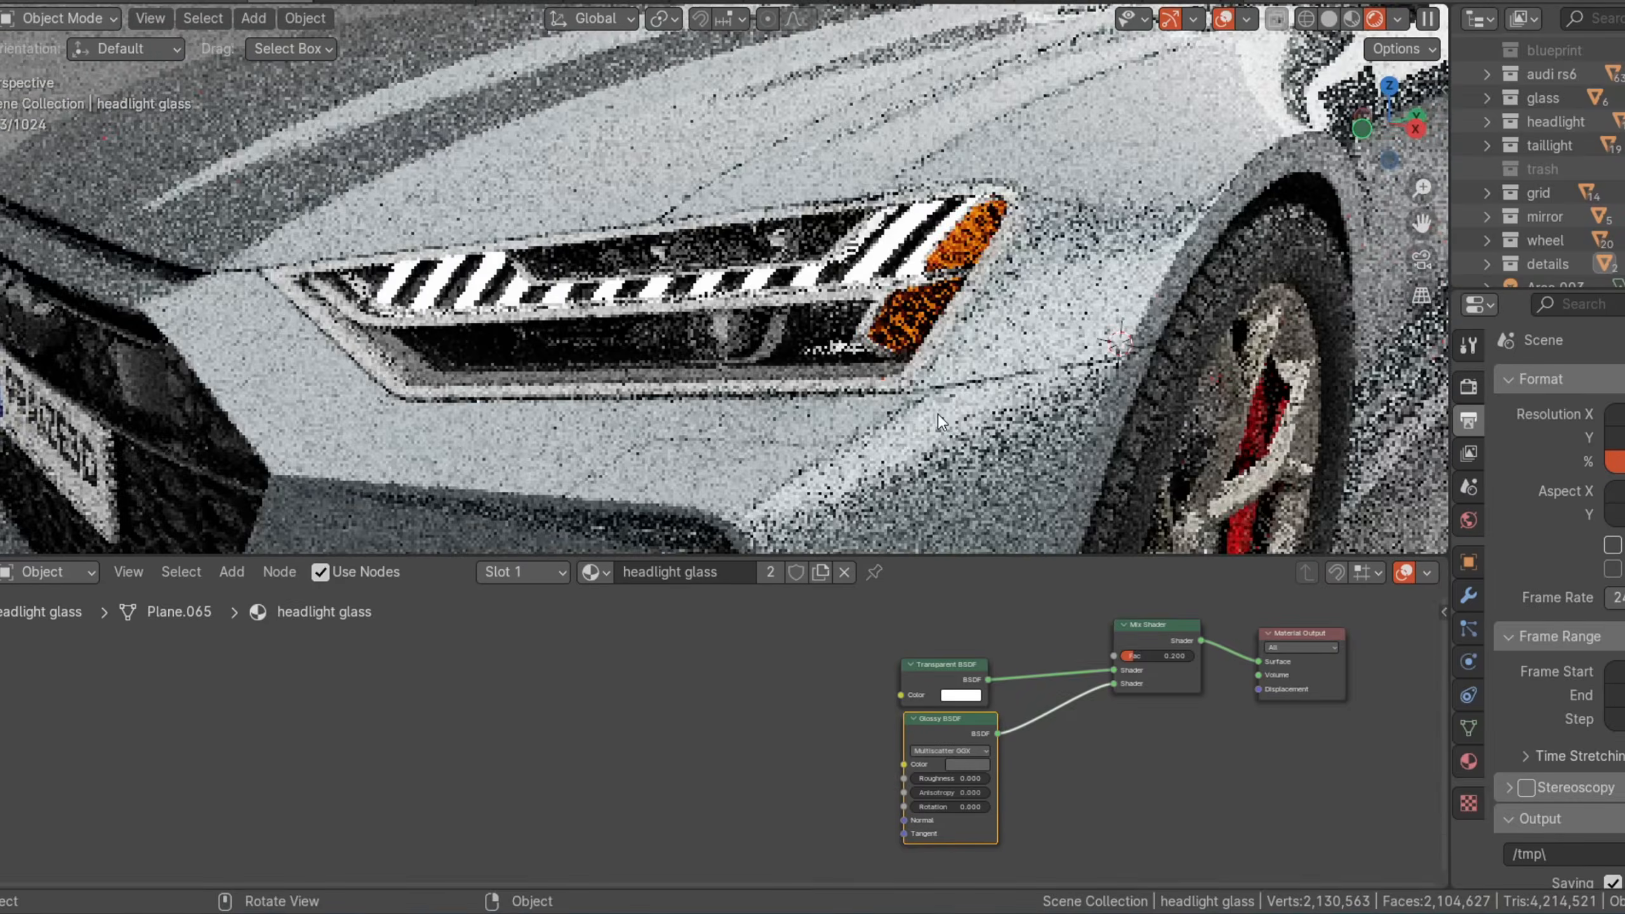
Step: Select the headlight's chrome frame, glowing light strip and upper inner housing one by one and inspect their materials
click(890, 392)
scroll(906, 682, up, 1)
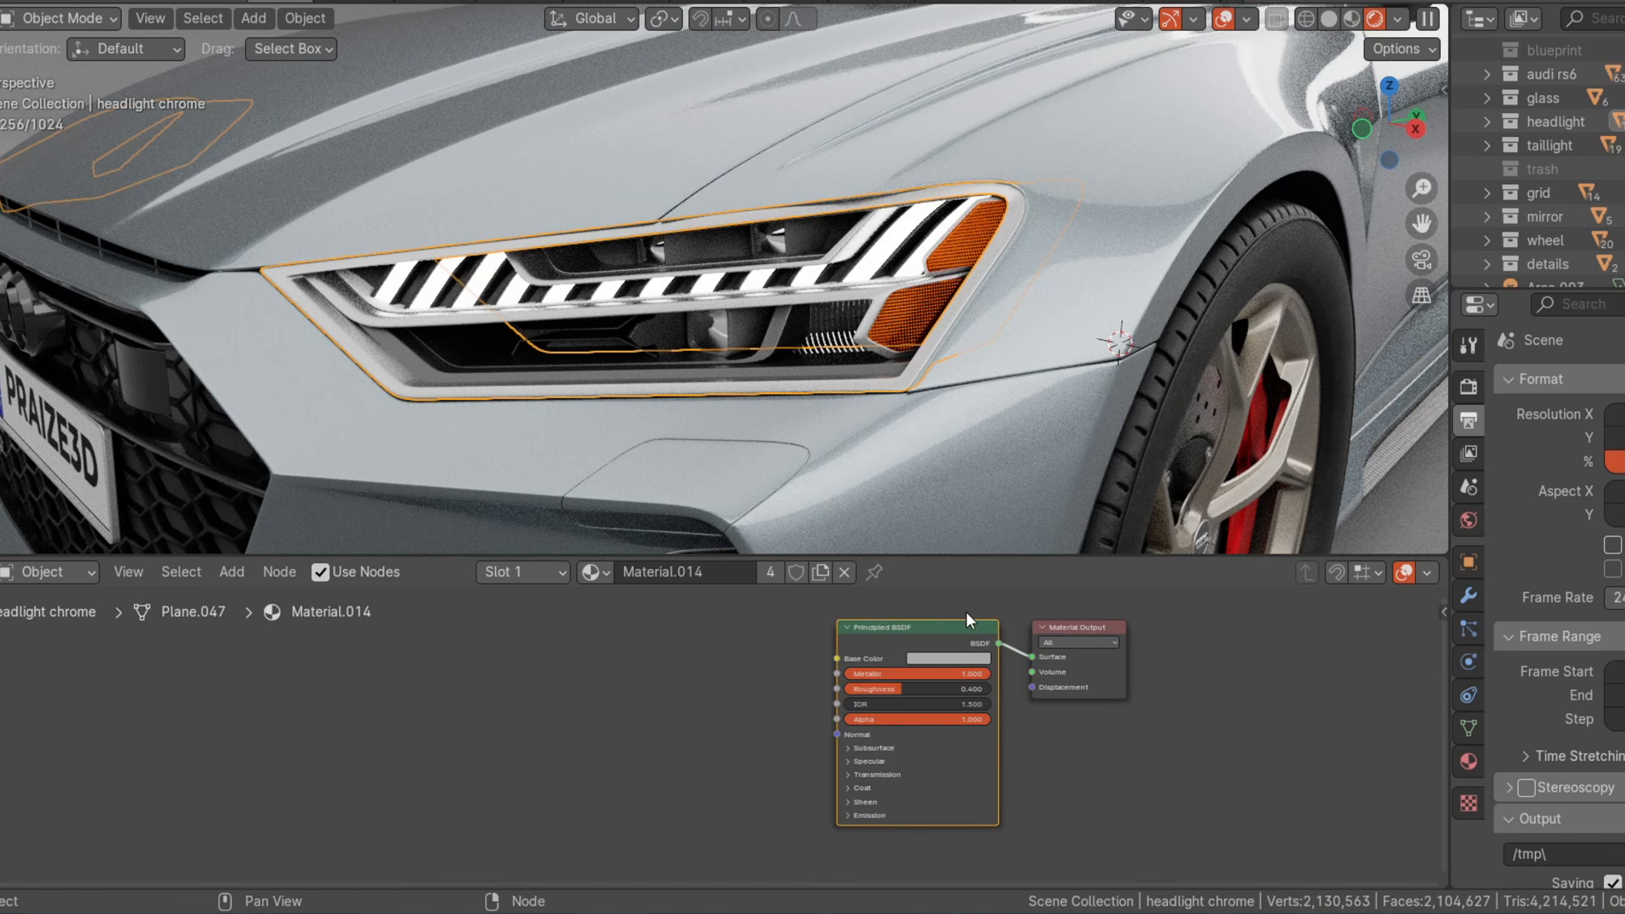
scroll(576, 230, up, 5)
click(624, 296)
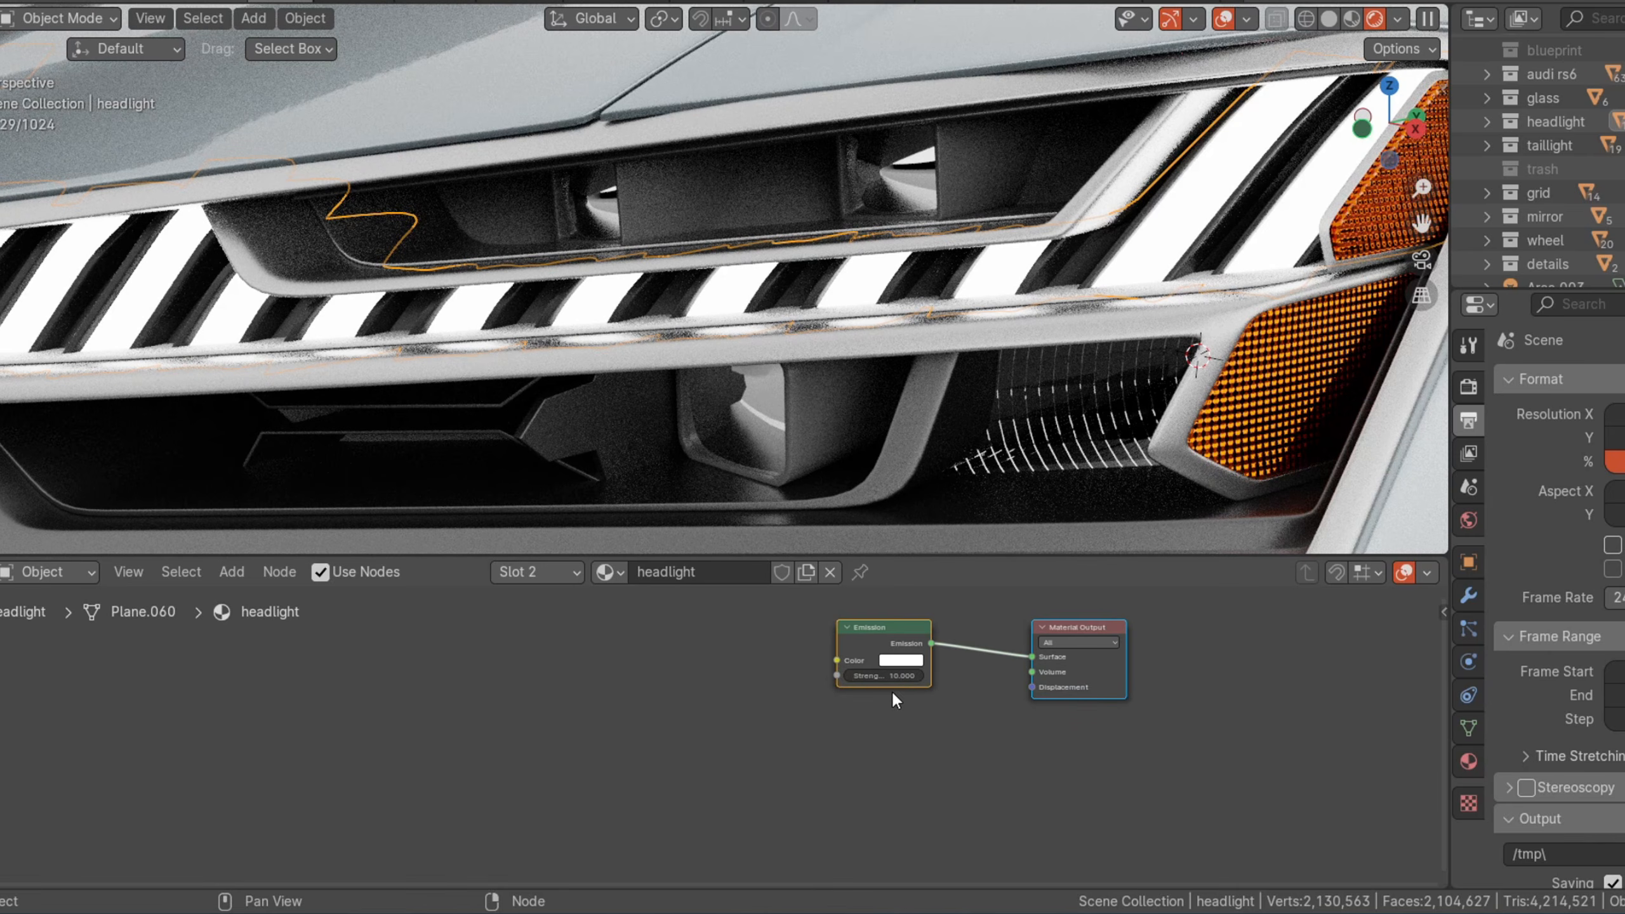
click(315, 248)
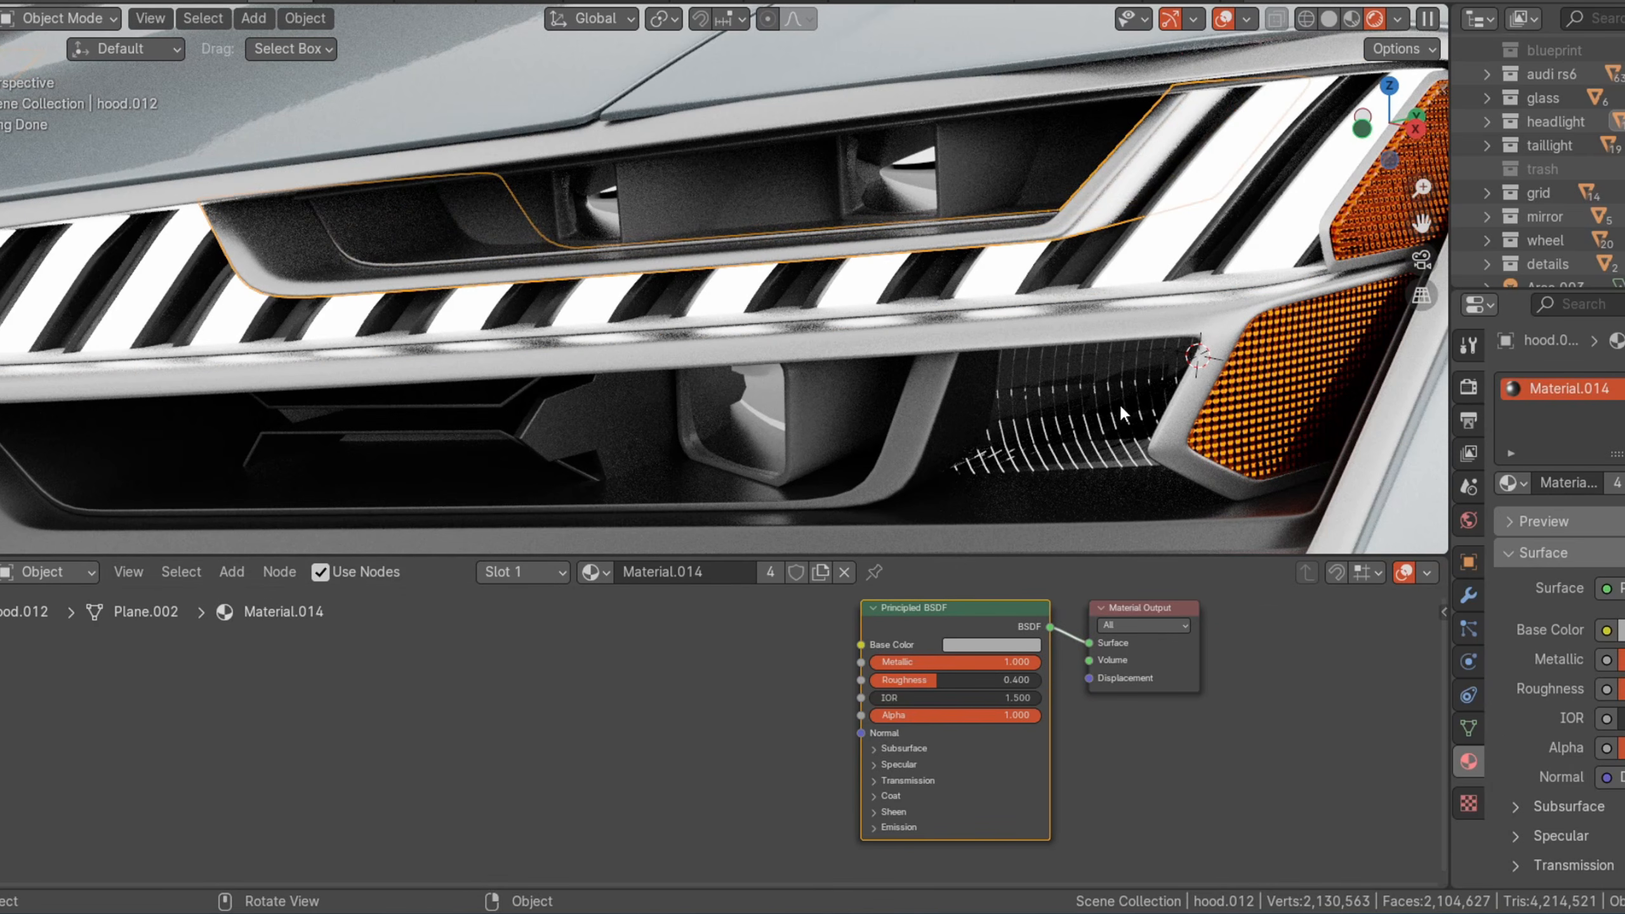
Step: Select the headlight's orange reflector and inspect the Wave Texture, Mix and Bump nodes of its material
middle_drag(1027, 310, 657, 134)
click(543, 140)
key(Home)
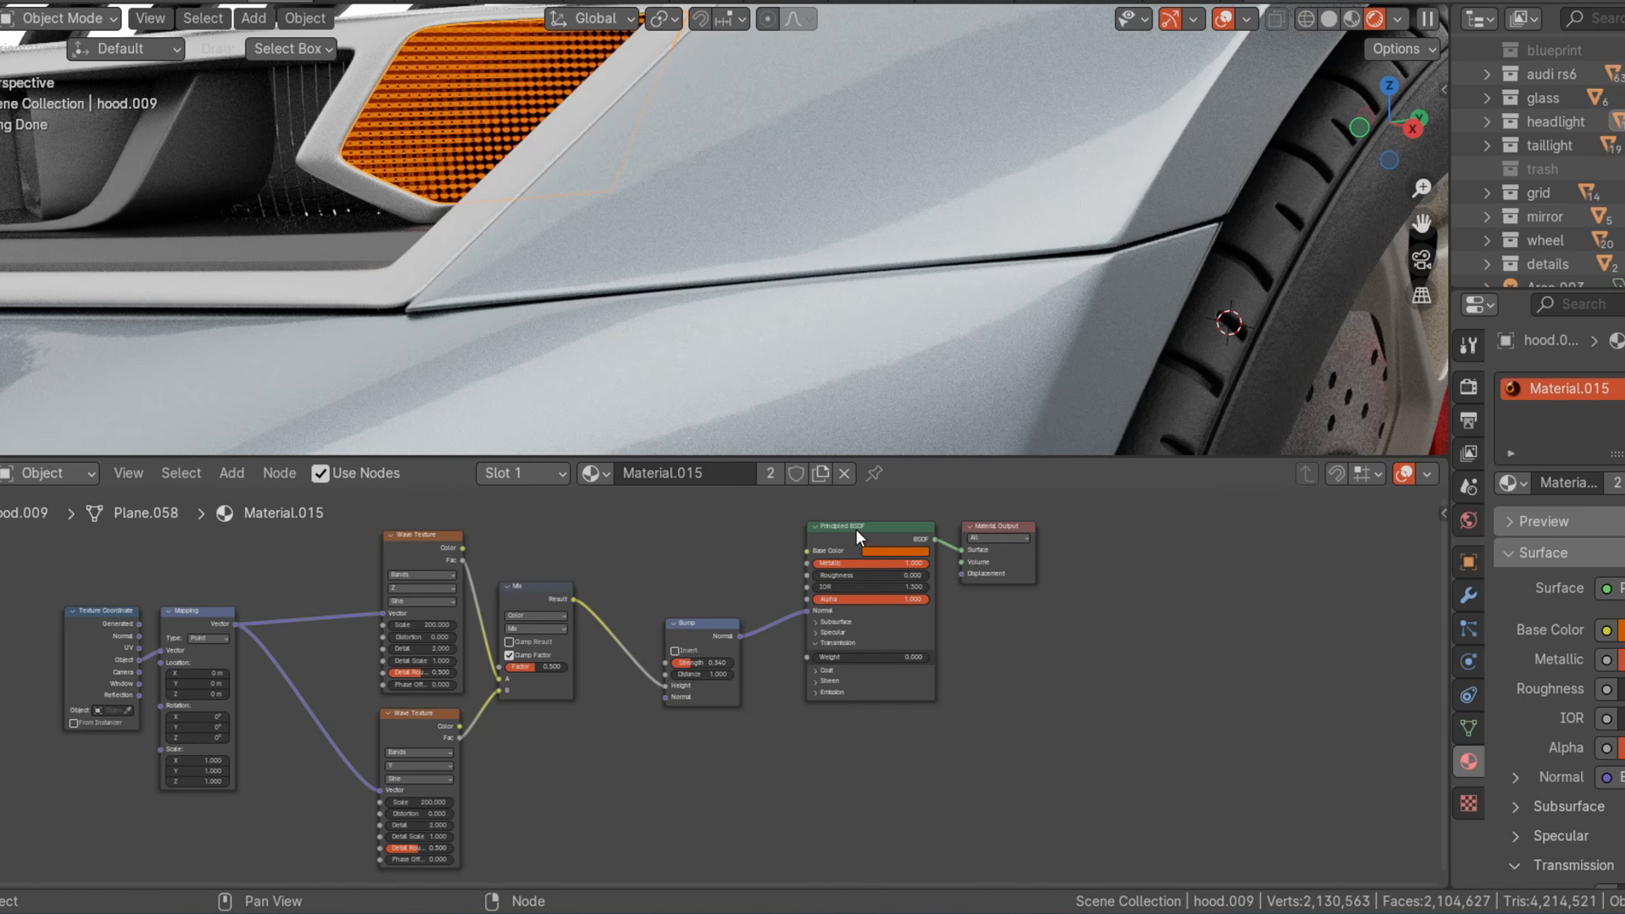
scroll(1439, 571, down, 1)
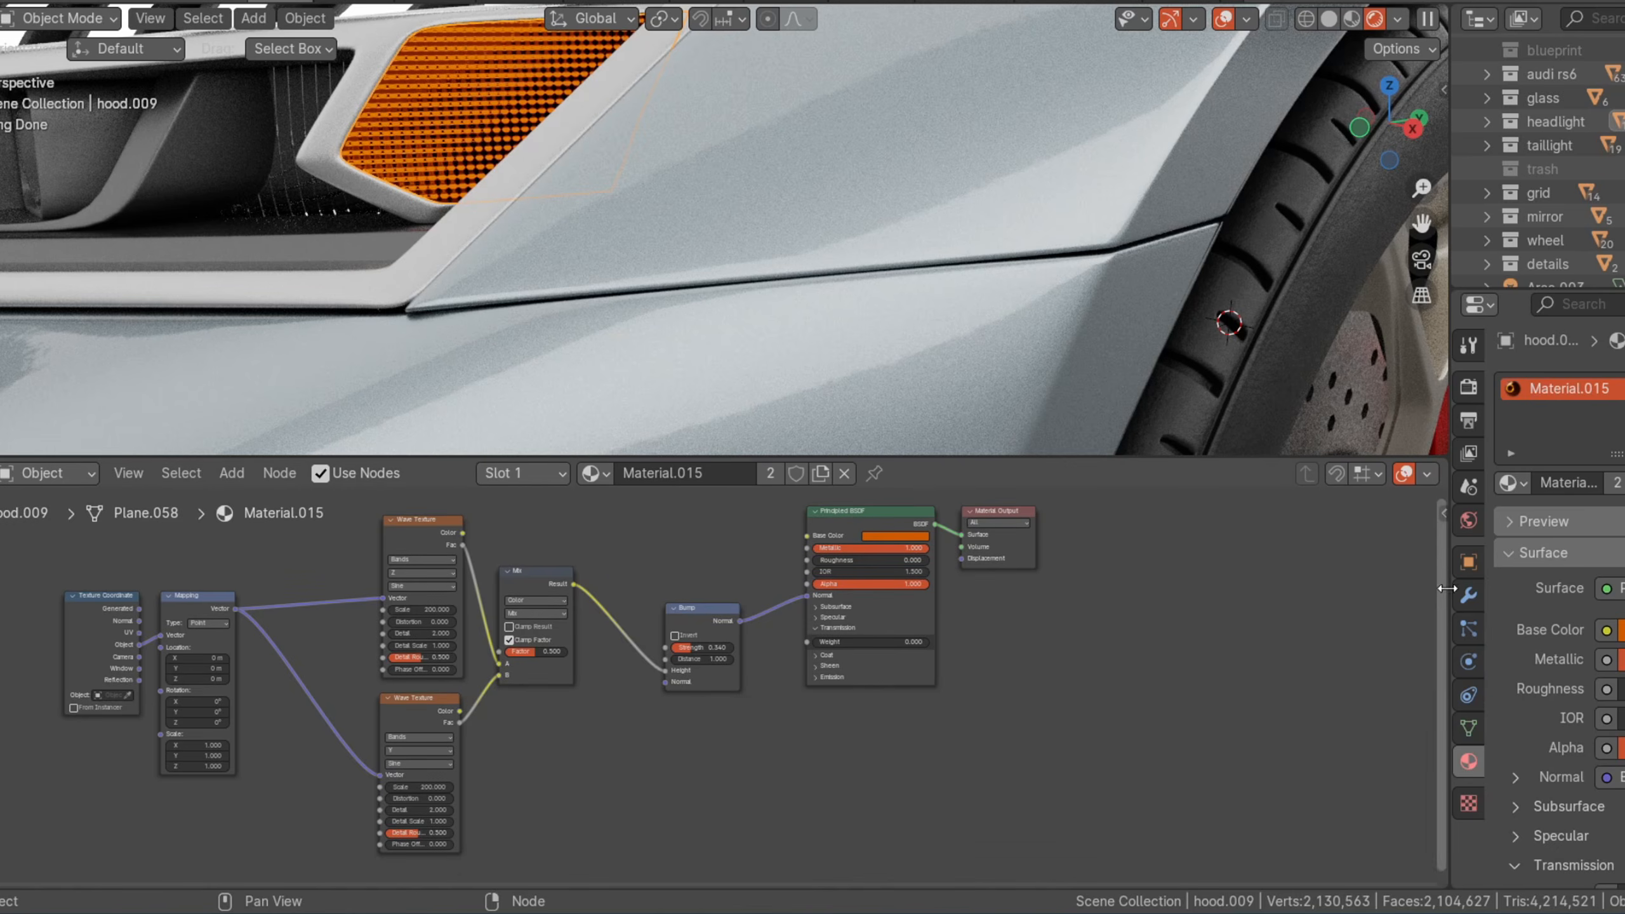
scroll(1083, 200, up, 1)
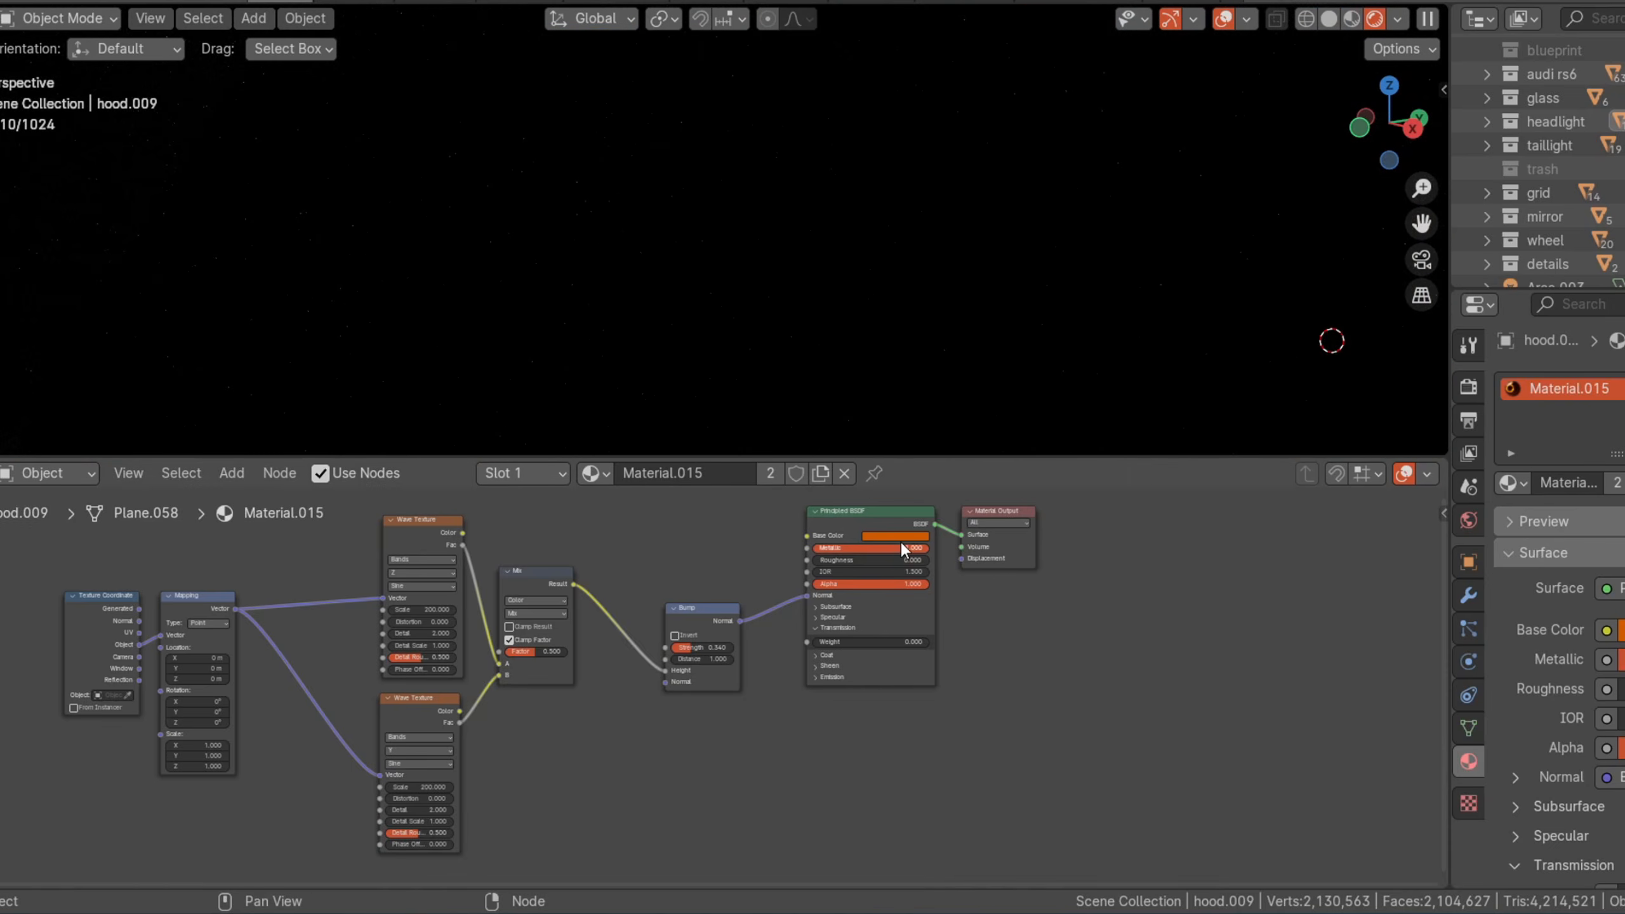
scroll(902, 548, down, 1)
Step: Select the side mirror's reflective glass and inspect the IOR and transmission settings of its Principled BSDF material
drag(1397, 135, 1355, 127)
scroll(1180, 216, down, 5)
scroll(1371, 215, up, 3)
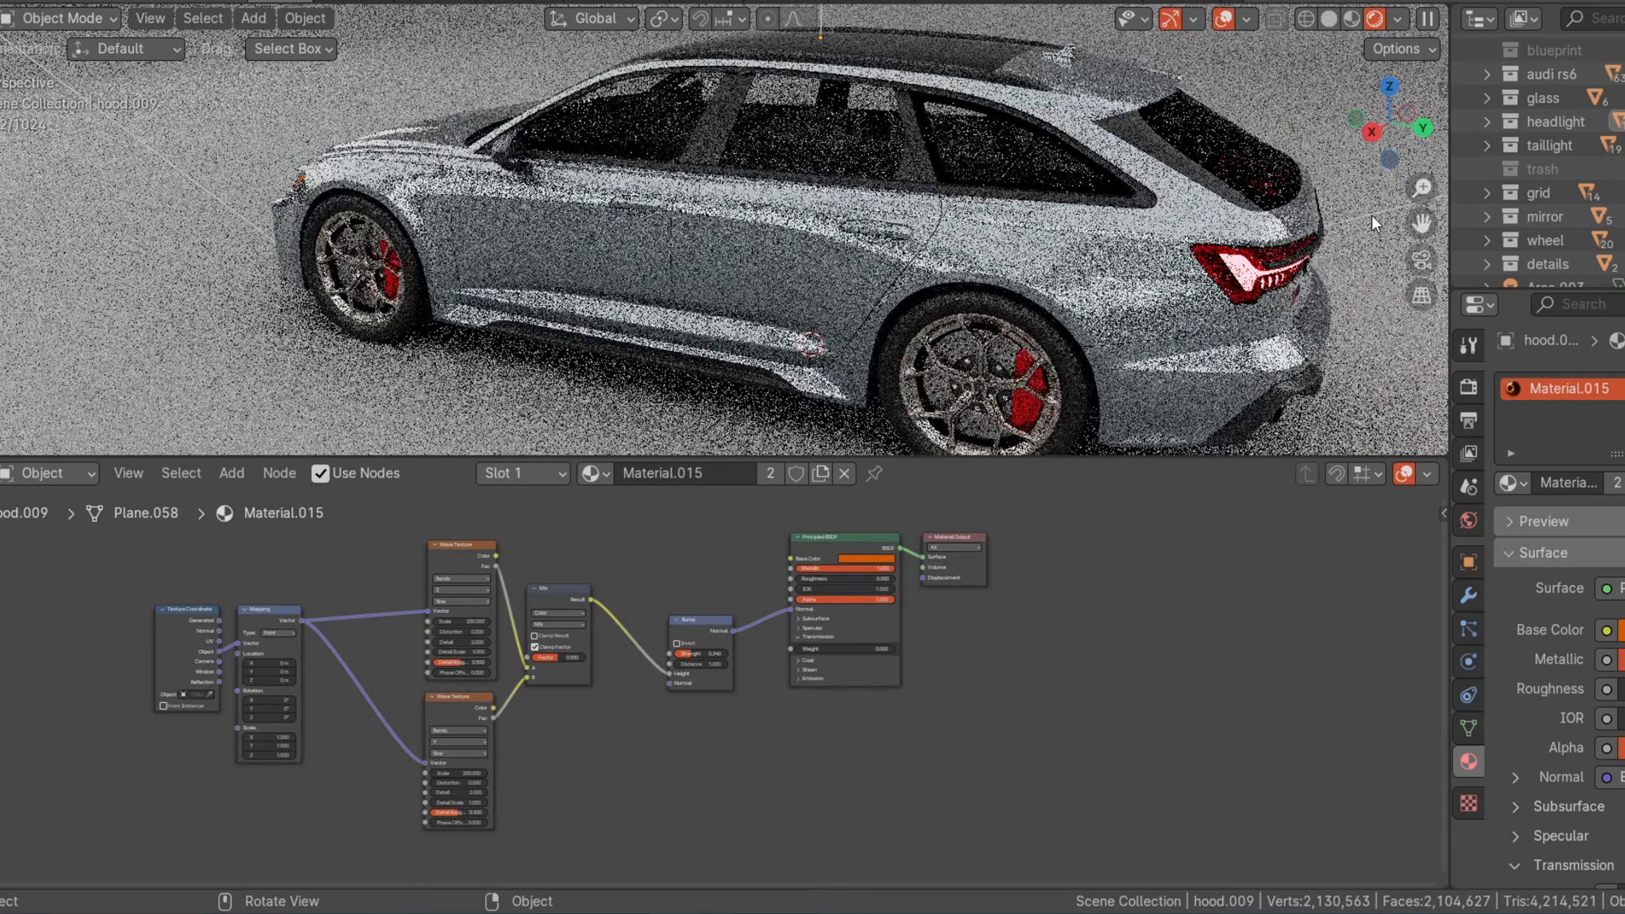
drag(1421, 223, 1599, 307)
scroll(1398, 164, up, 2)
drag(1397, 140, 1334, 132)
scroll(889, 211, up, 3)
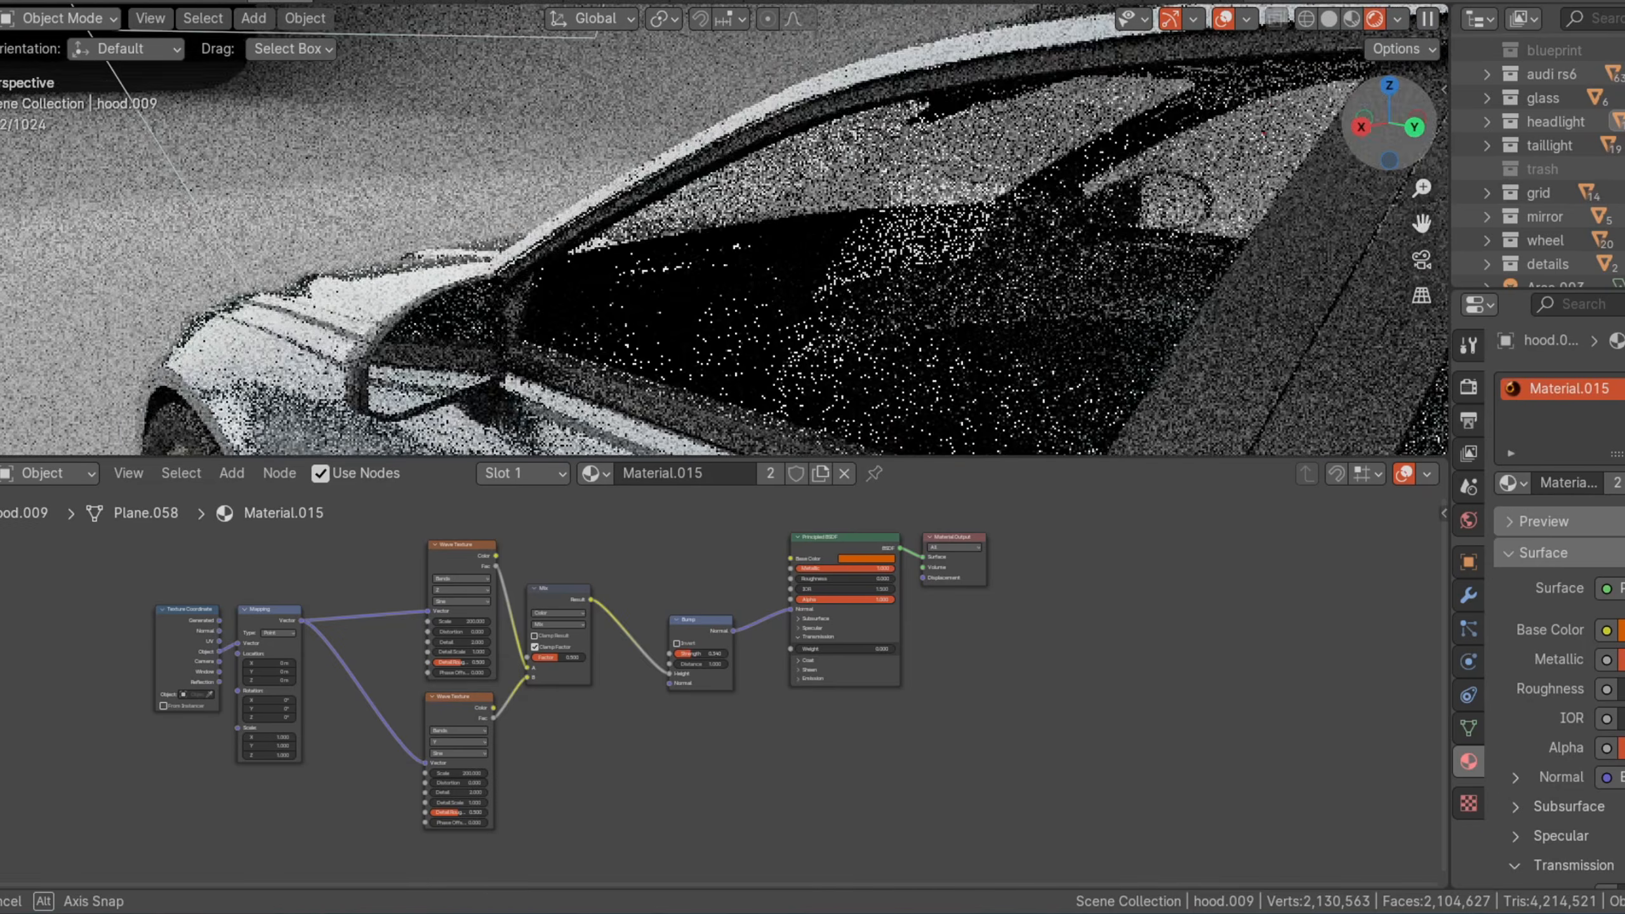
click(462, 298)
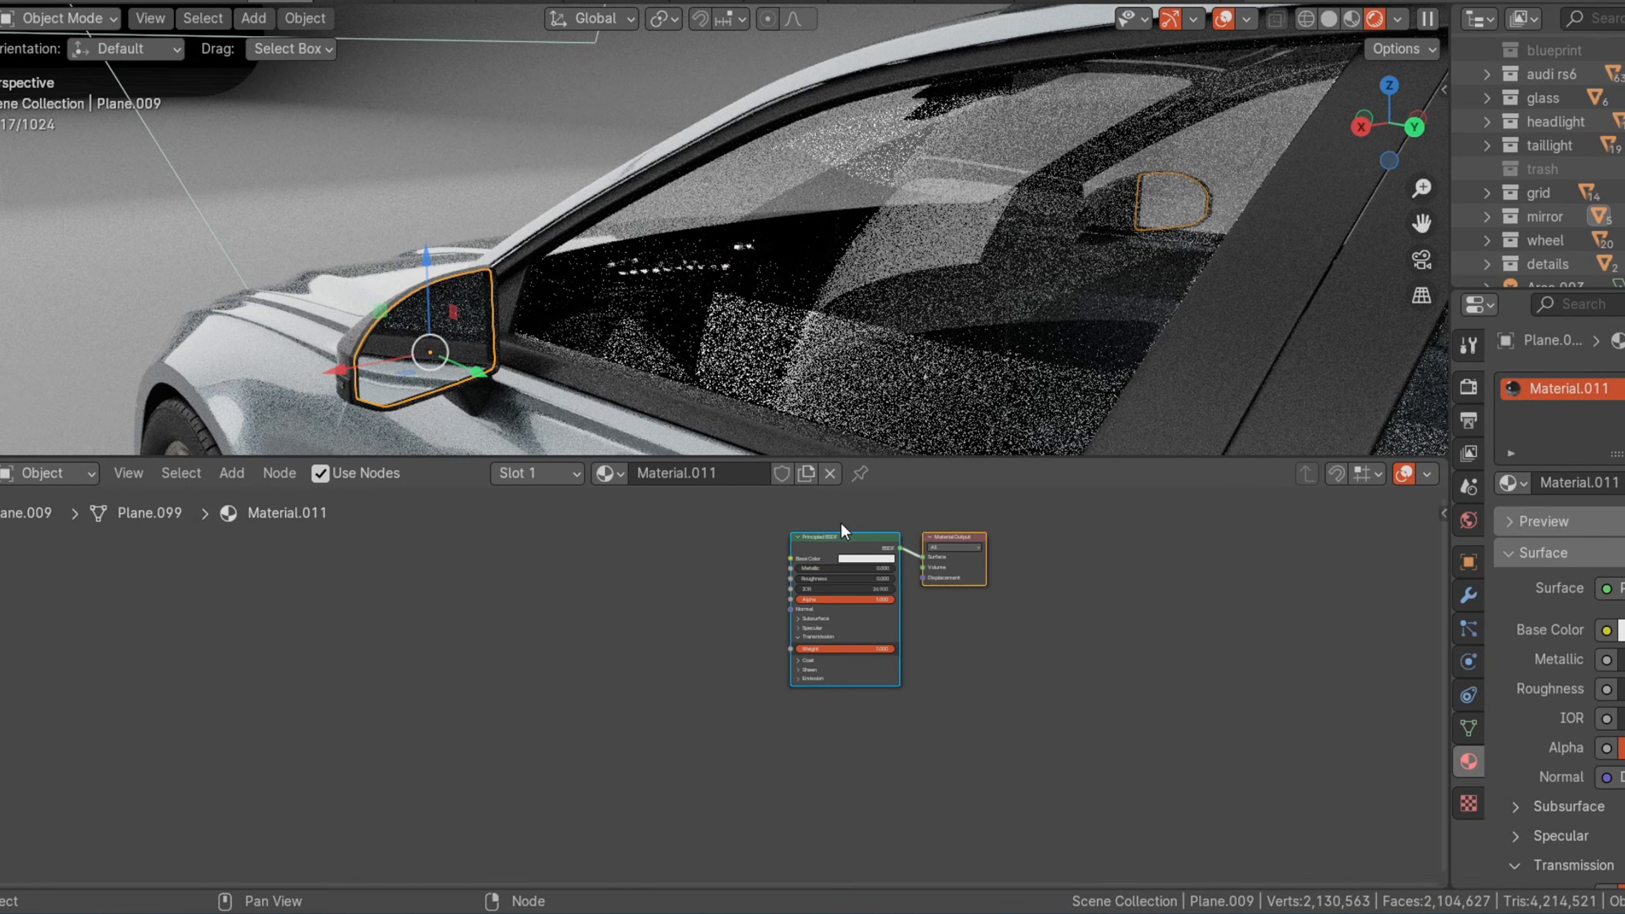
scroll(894, 548, up, 2)
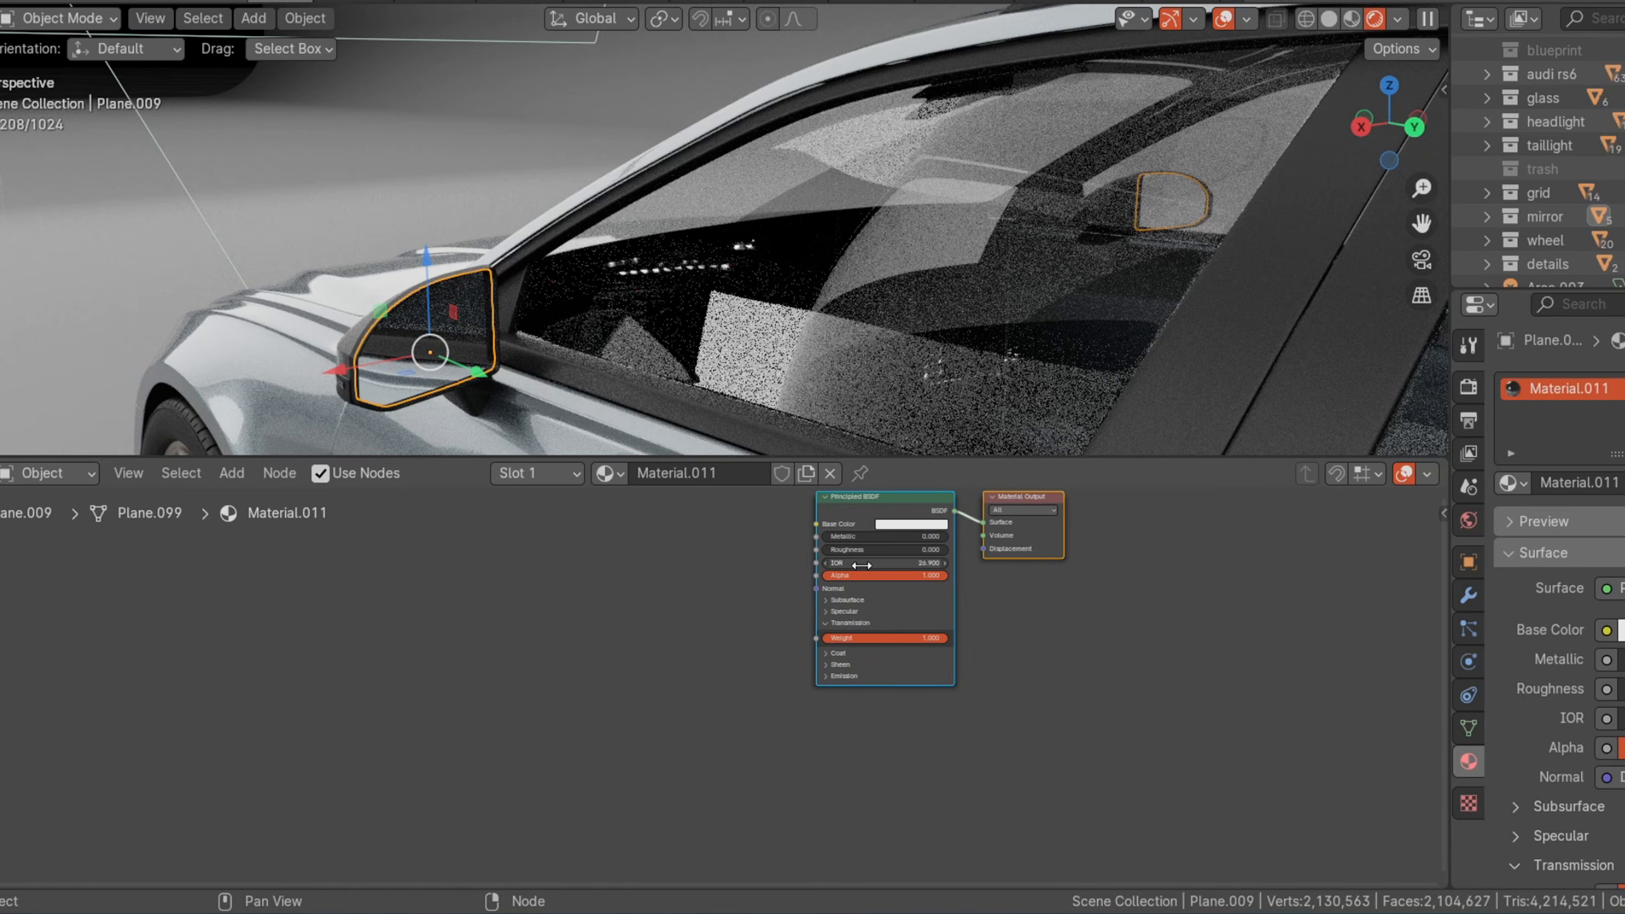
scroll(947, 559, up, 1)
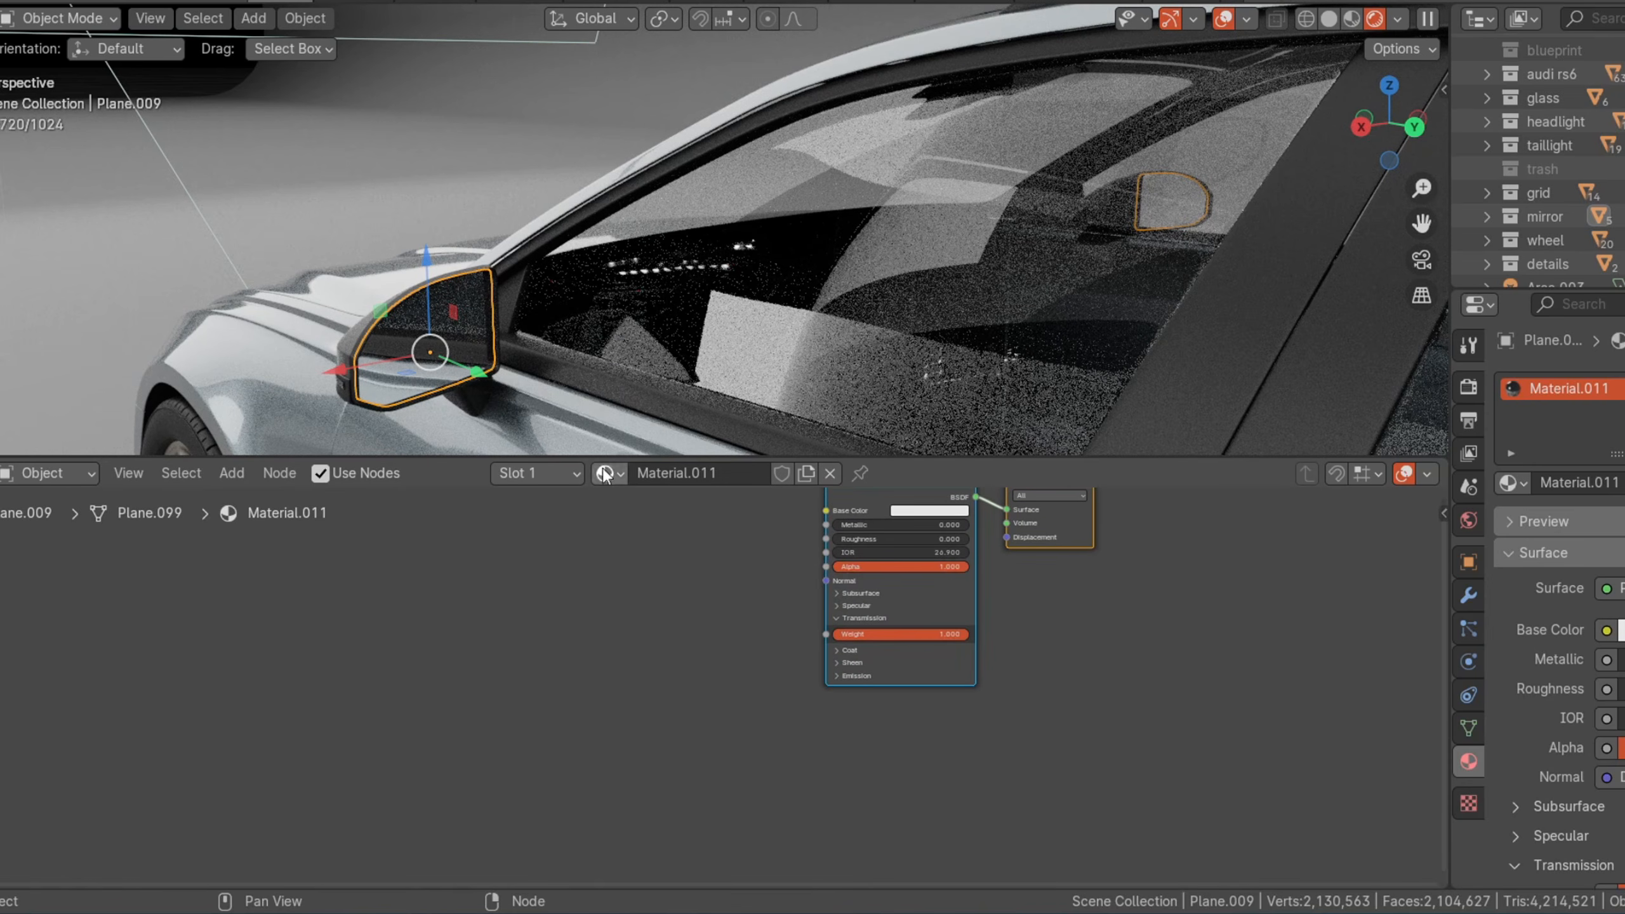
Step: Hide the rear taillight's outer glass and inspect the red metallic material of the housing behind it
drag(1365, 135, 1355, 132)
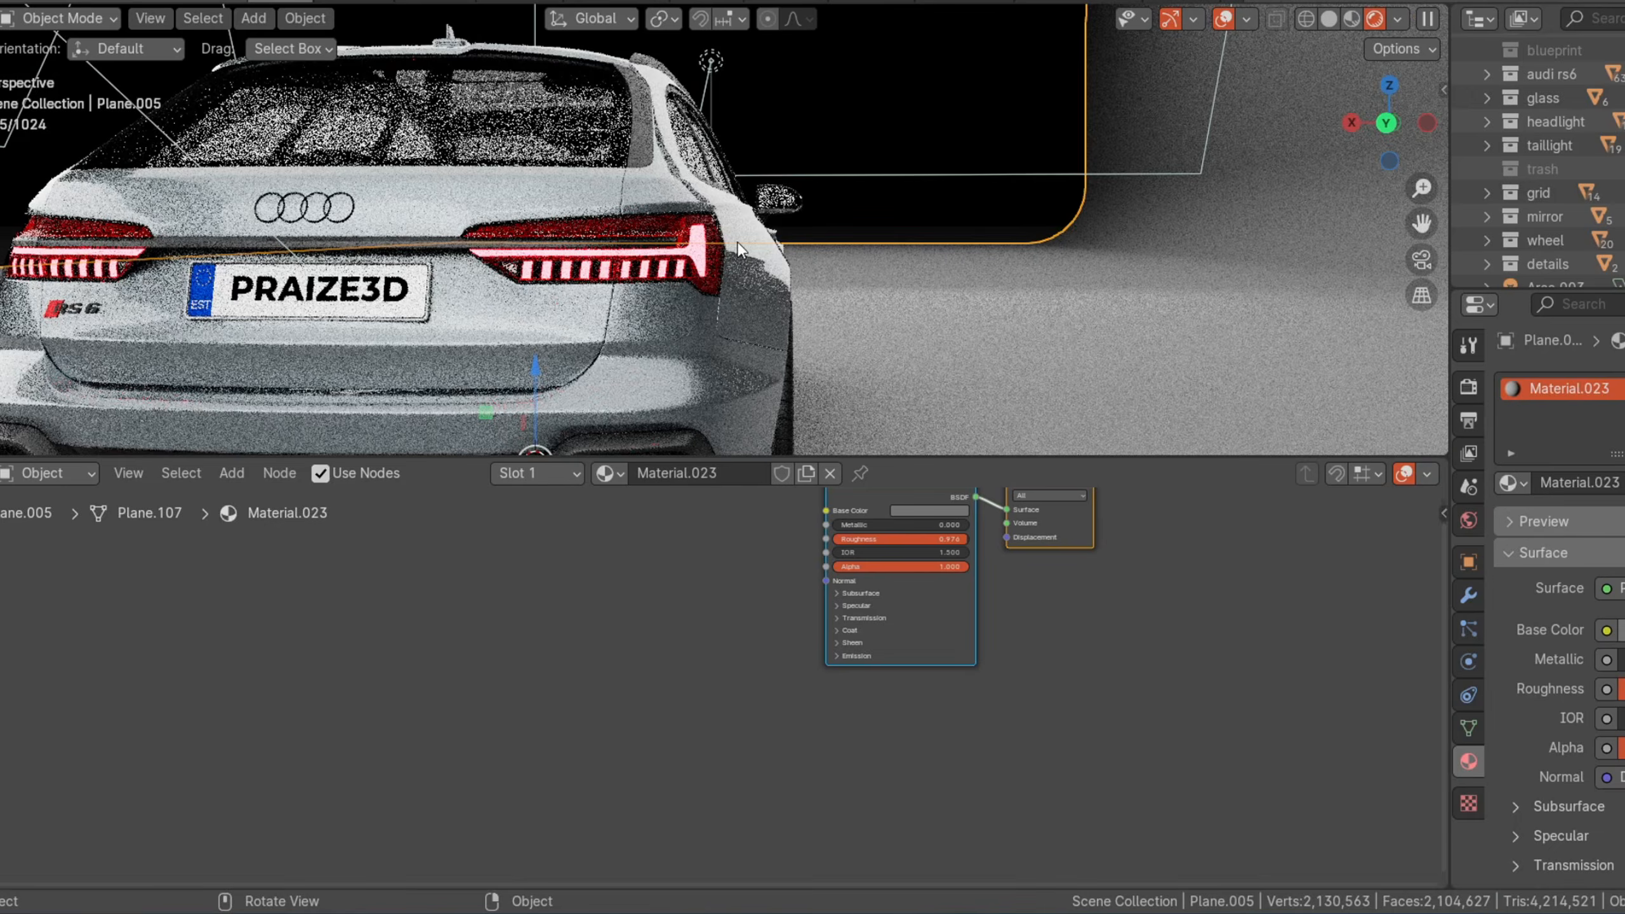
scroll(734, 272, up, 5)
click(733, 273)
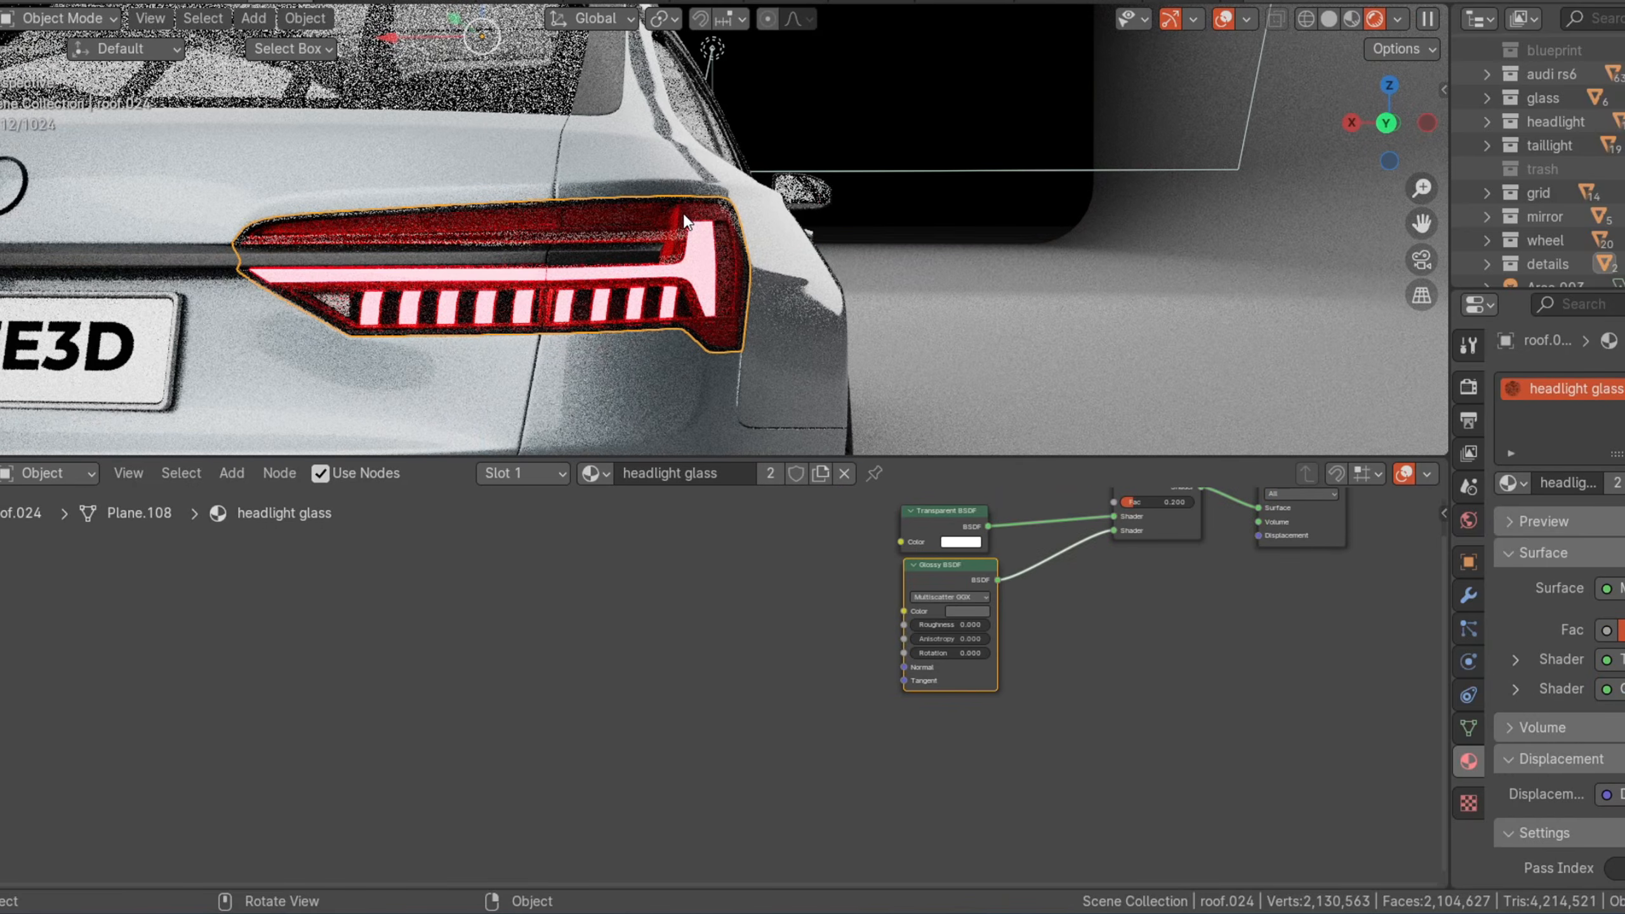
click(700, 240)
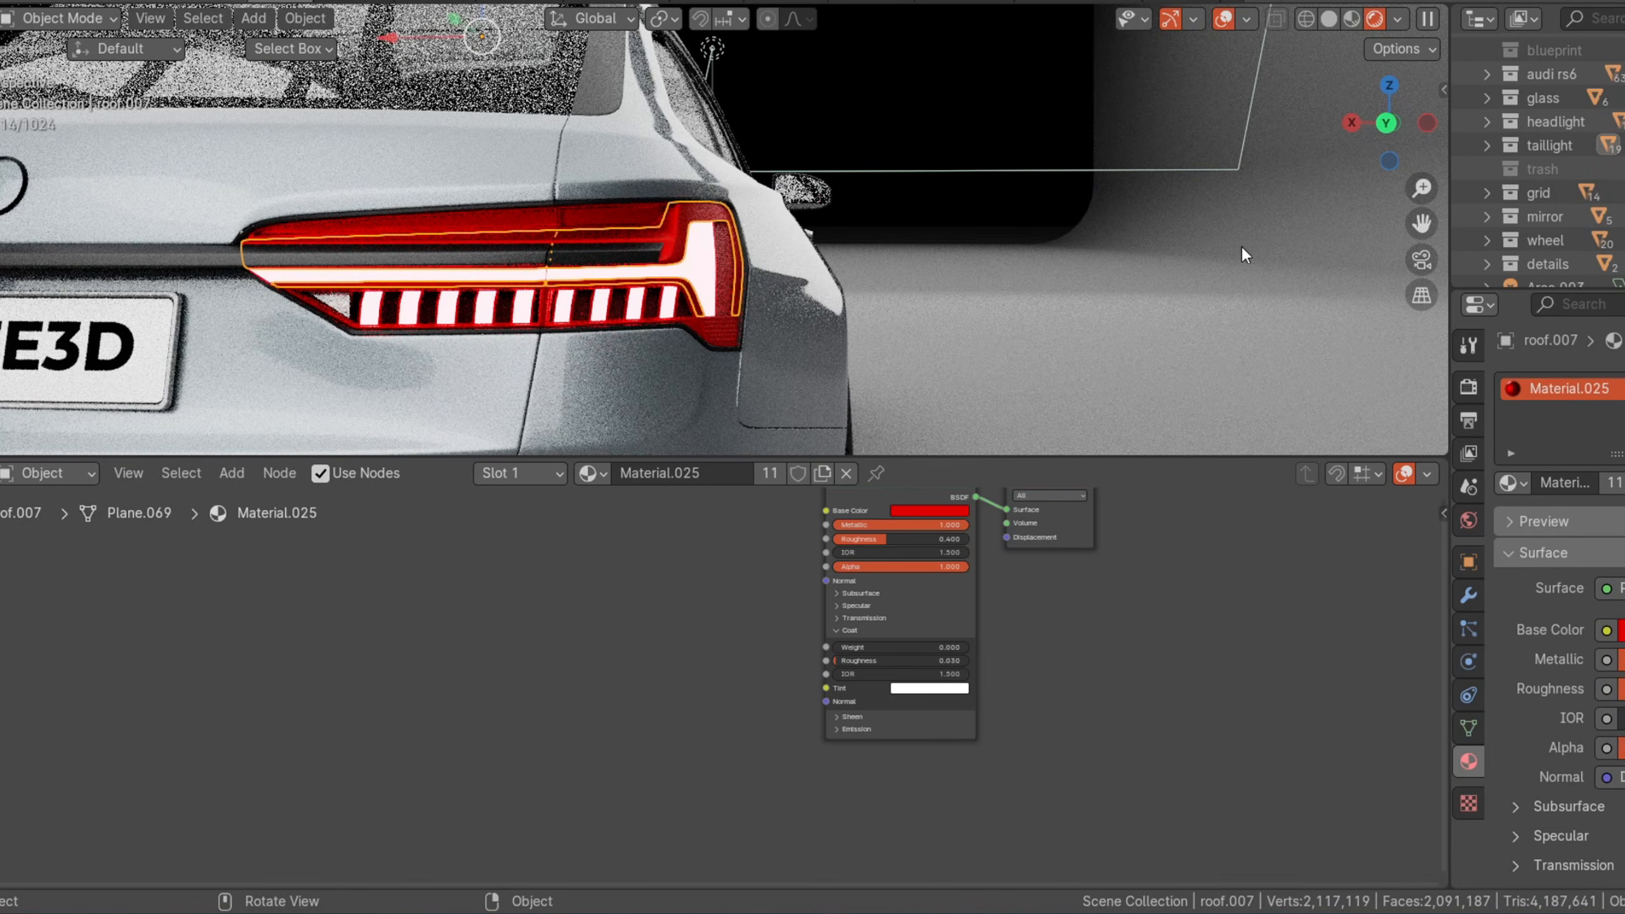
scroll(920, 549, down, 1)
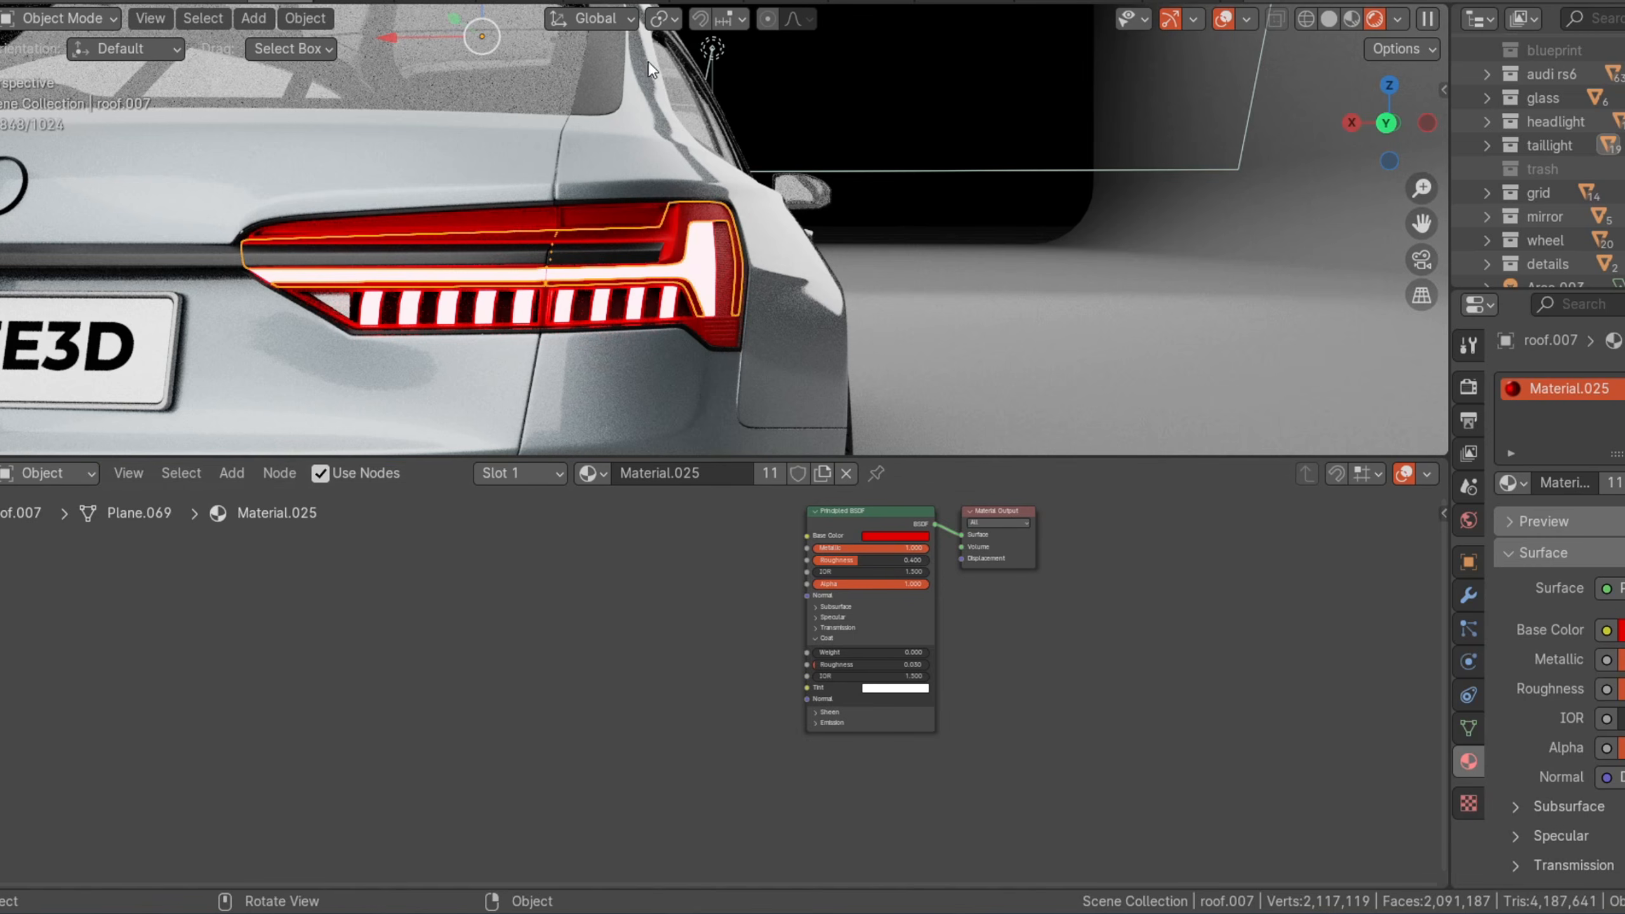
Step: Select the taillight's glowing LED strip and inspect the colour and strength of its Emission material
scroll(625, 188, up, 3)
click(752, 393)
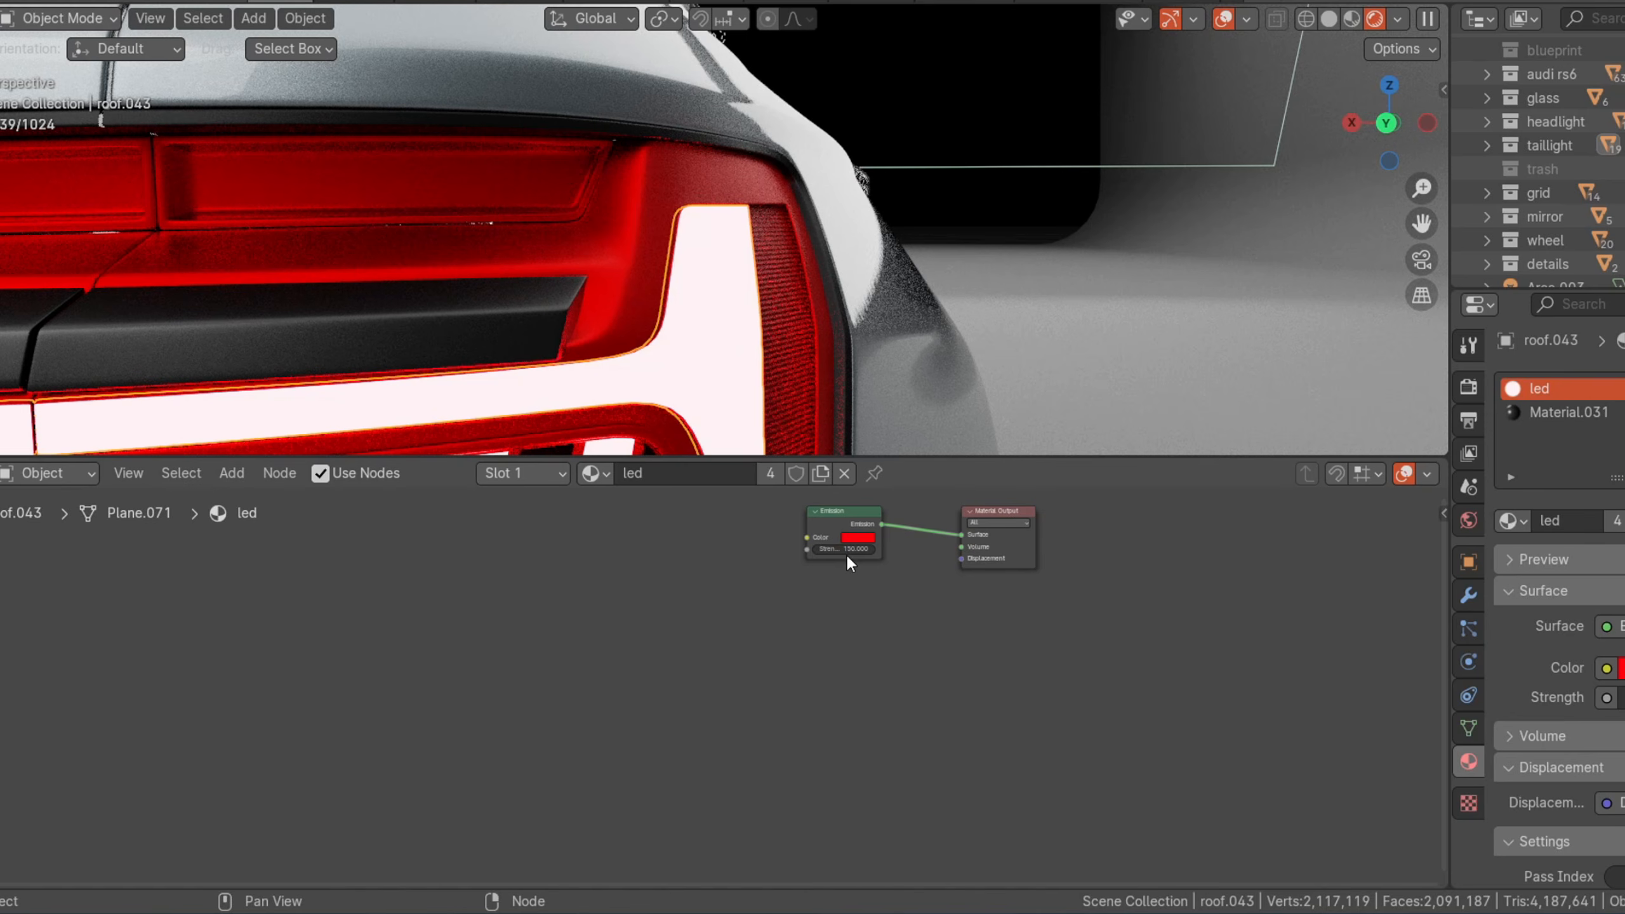
scroll(830, 298, down, 6)
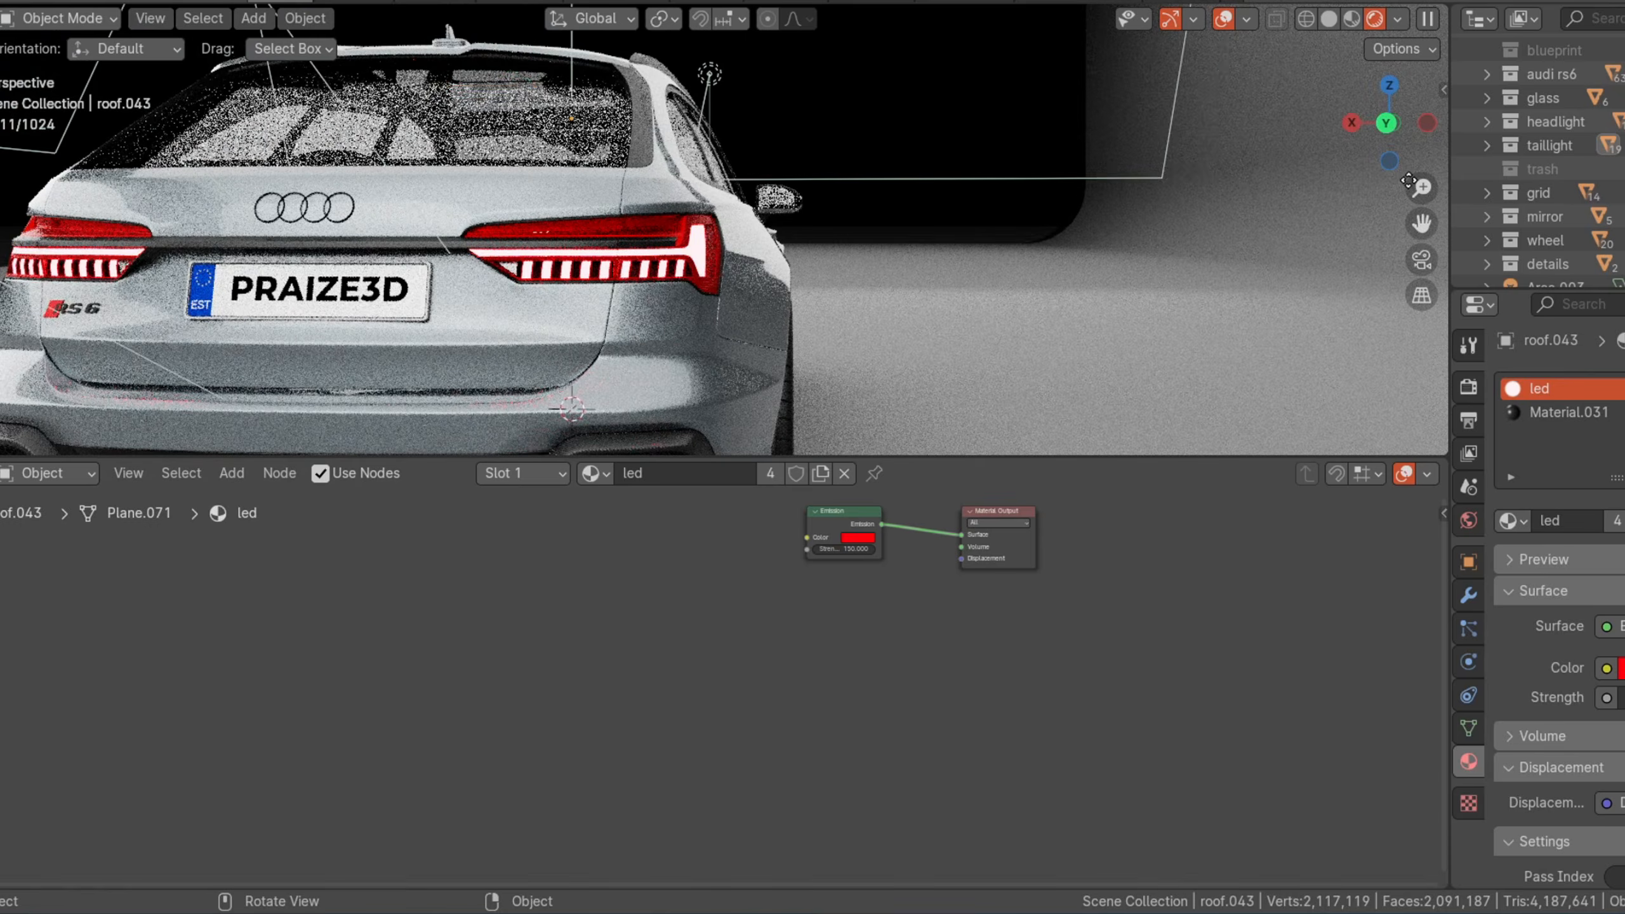
Step: Remove the scene's existing area lights and show the enlarged 3D viewport in solid shading
key(Delete)
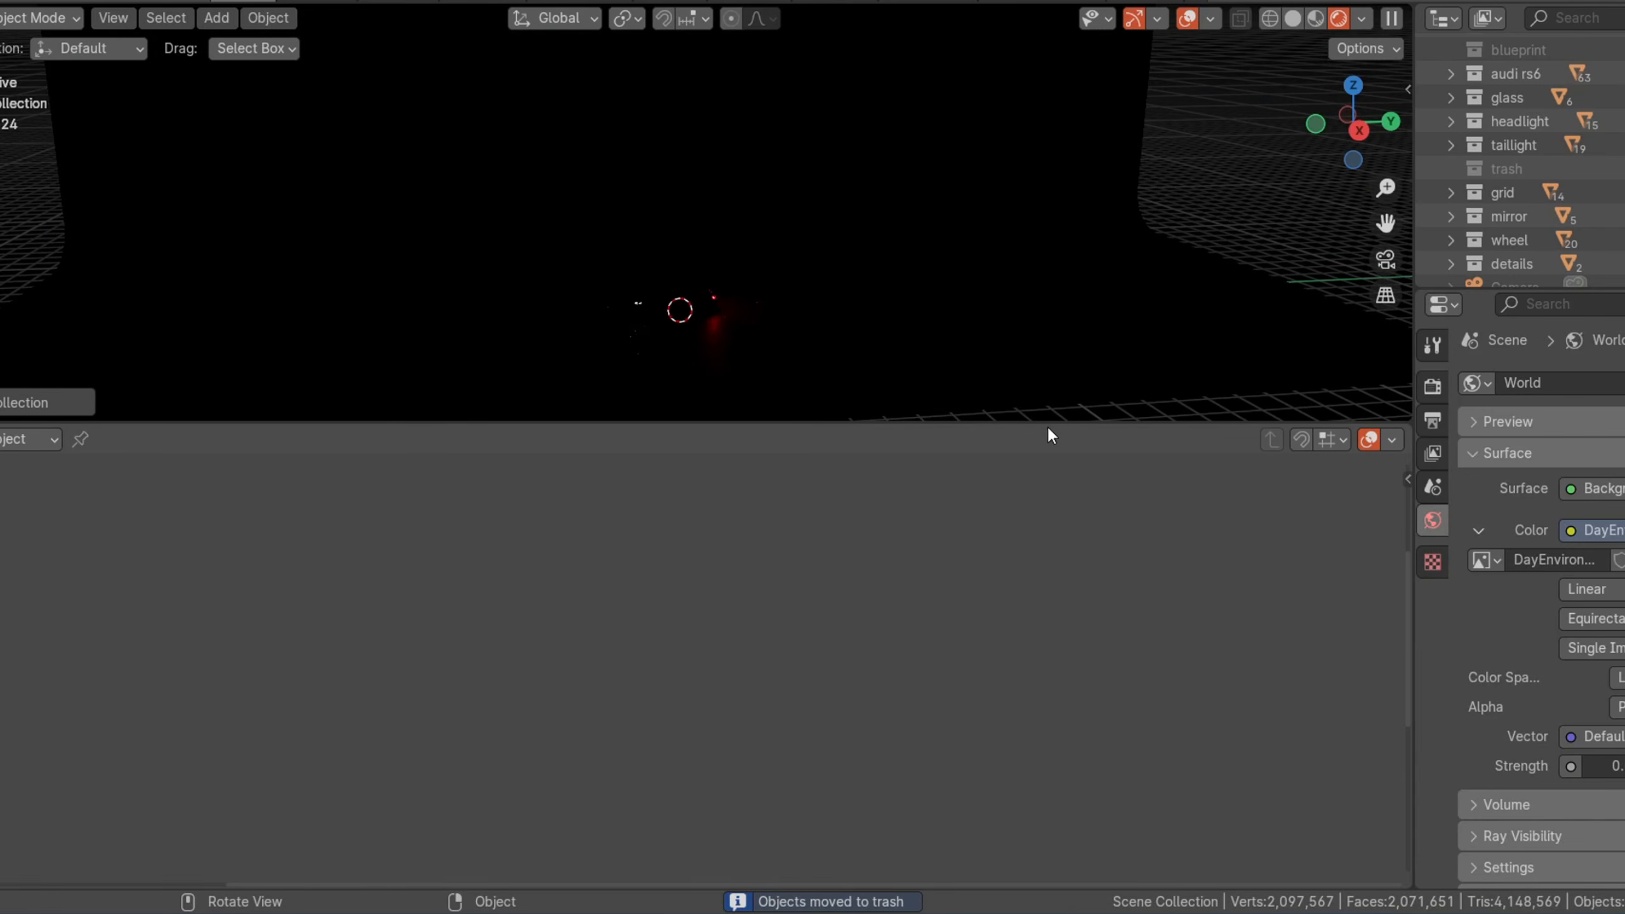
drag(1049, 424, 1072, 608)
drag(1386, 224, 1342, 124)
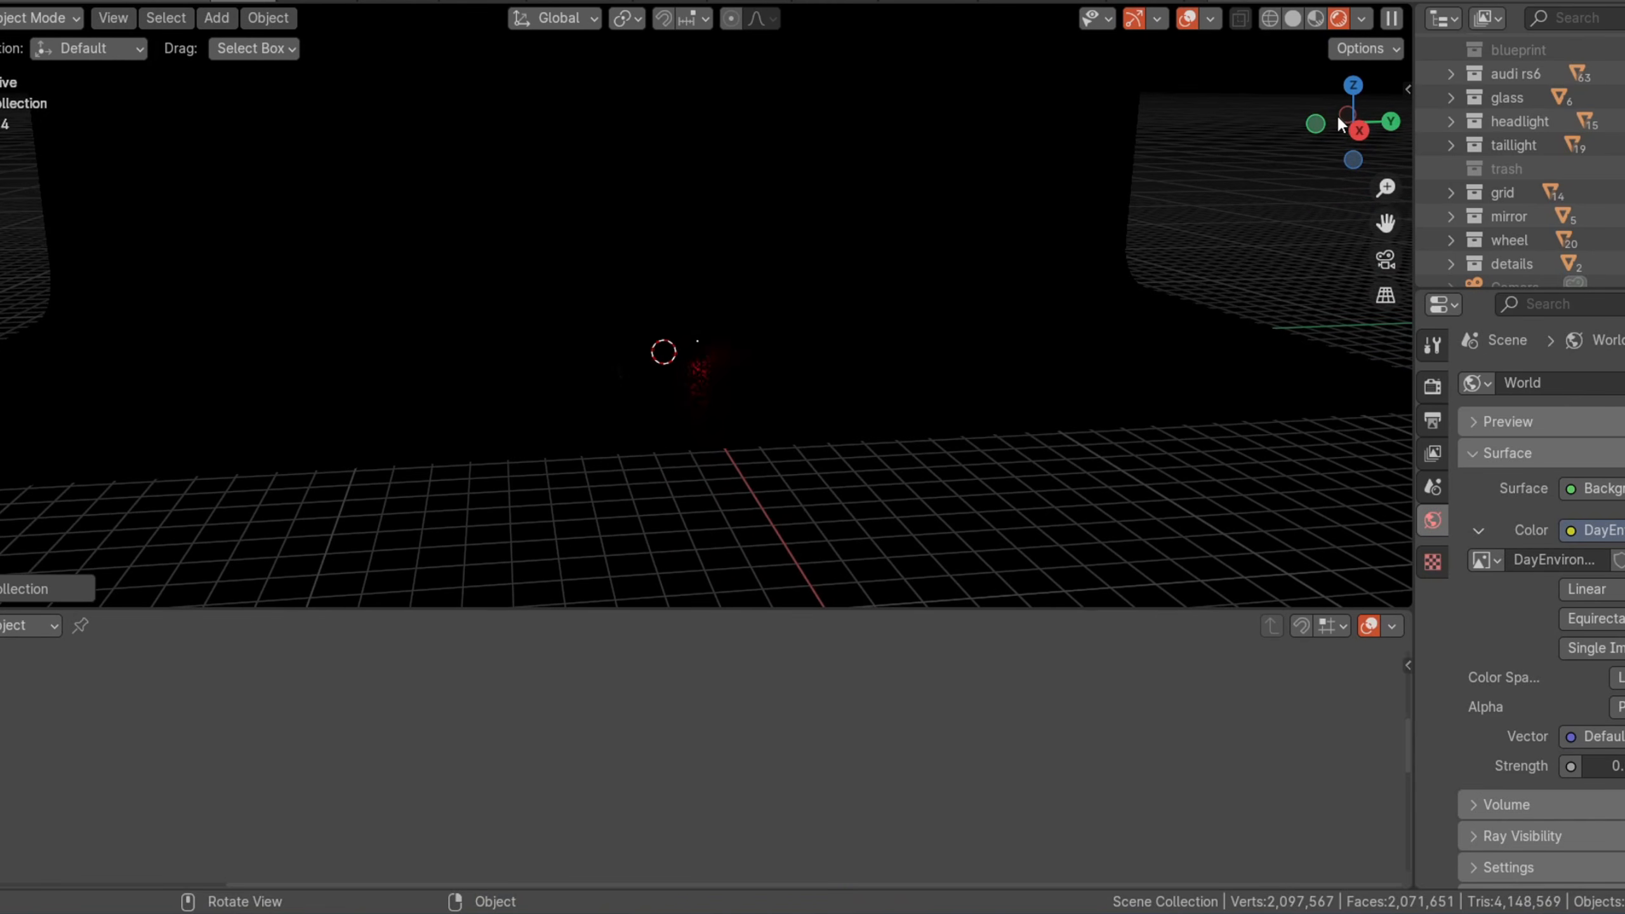
click(1294, 20)
scroll(749, 299, up, 3)
Step: Add an area light and raise it straight up along Z to near the top of the studio backdrop
key(shift+a)
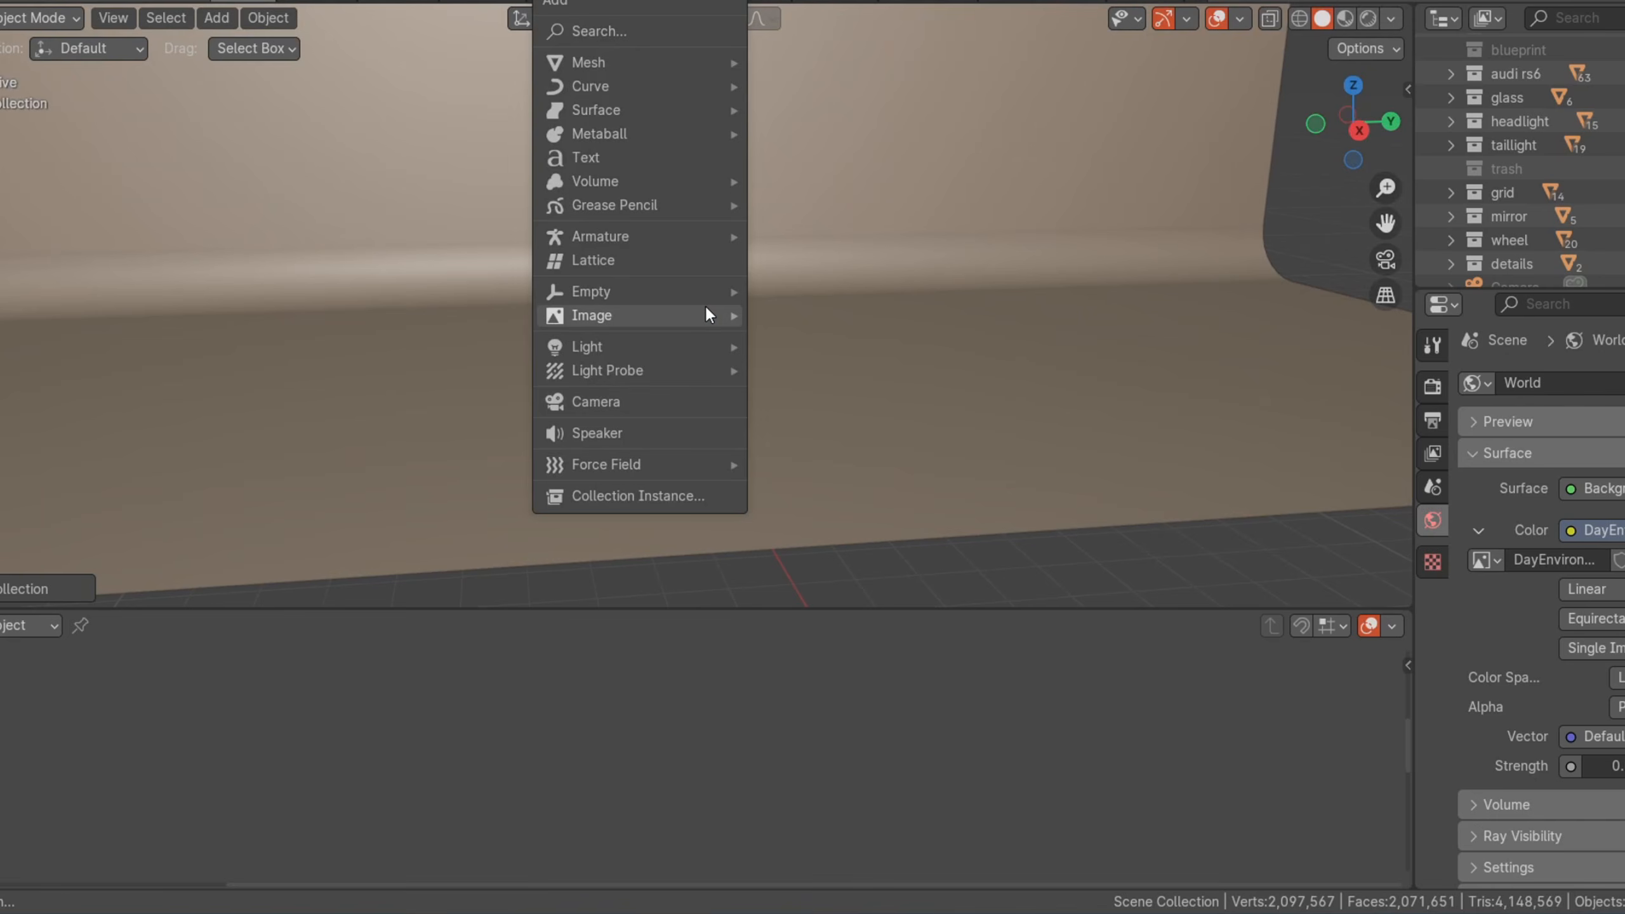
mouse_move(711, 314)
mouse_move(629, 345)
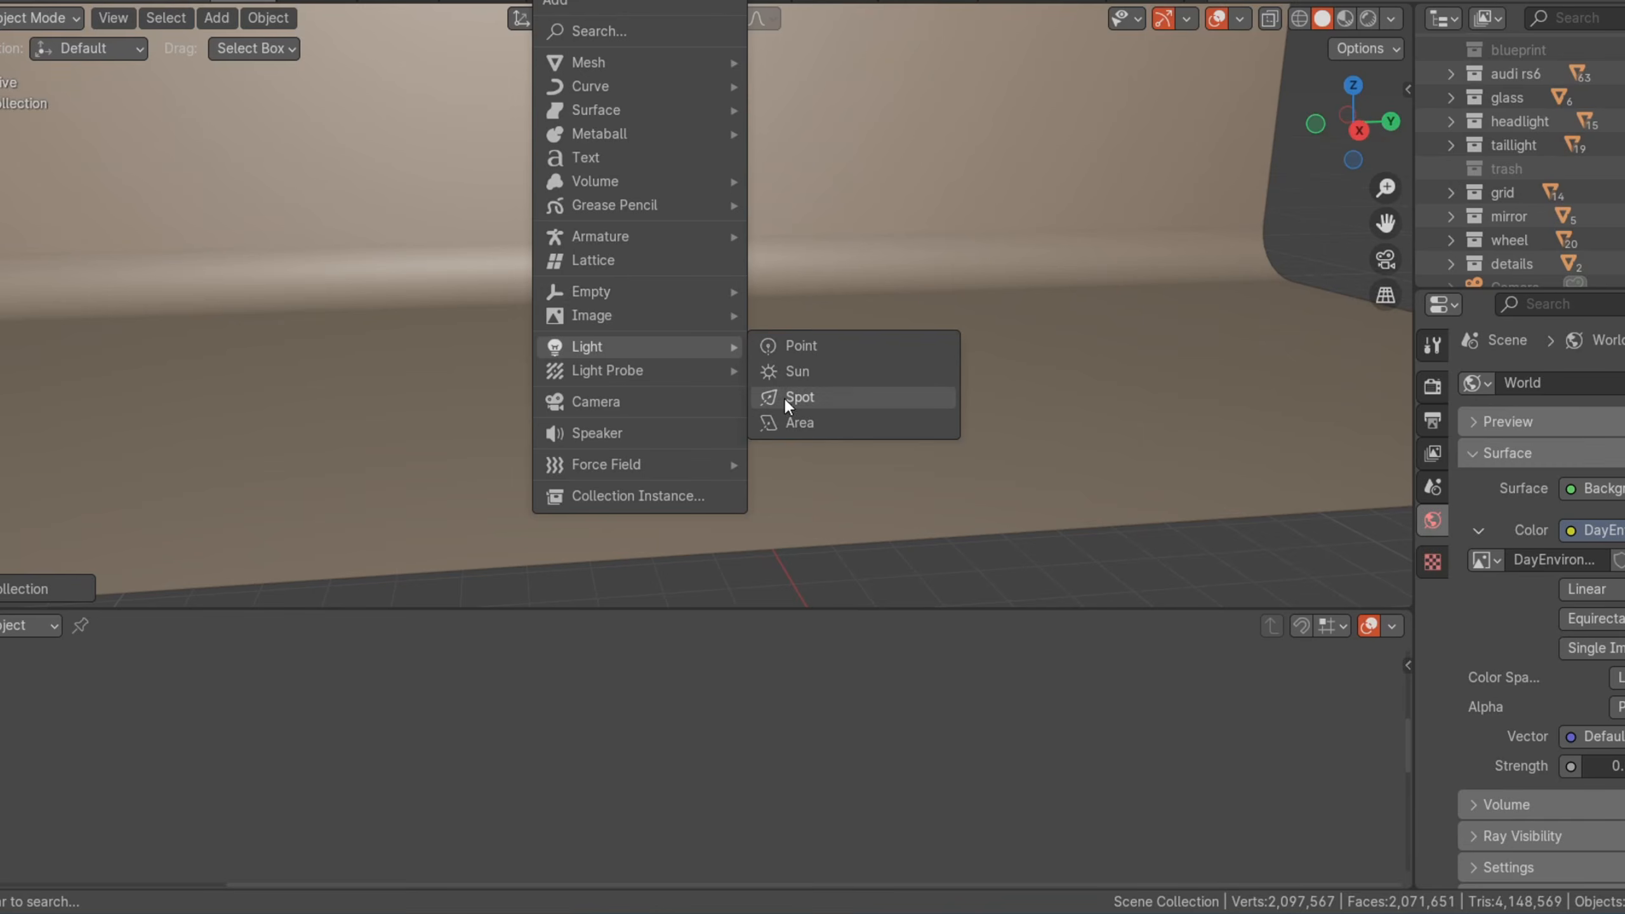
click(790, 423)
key(KP_3)
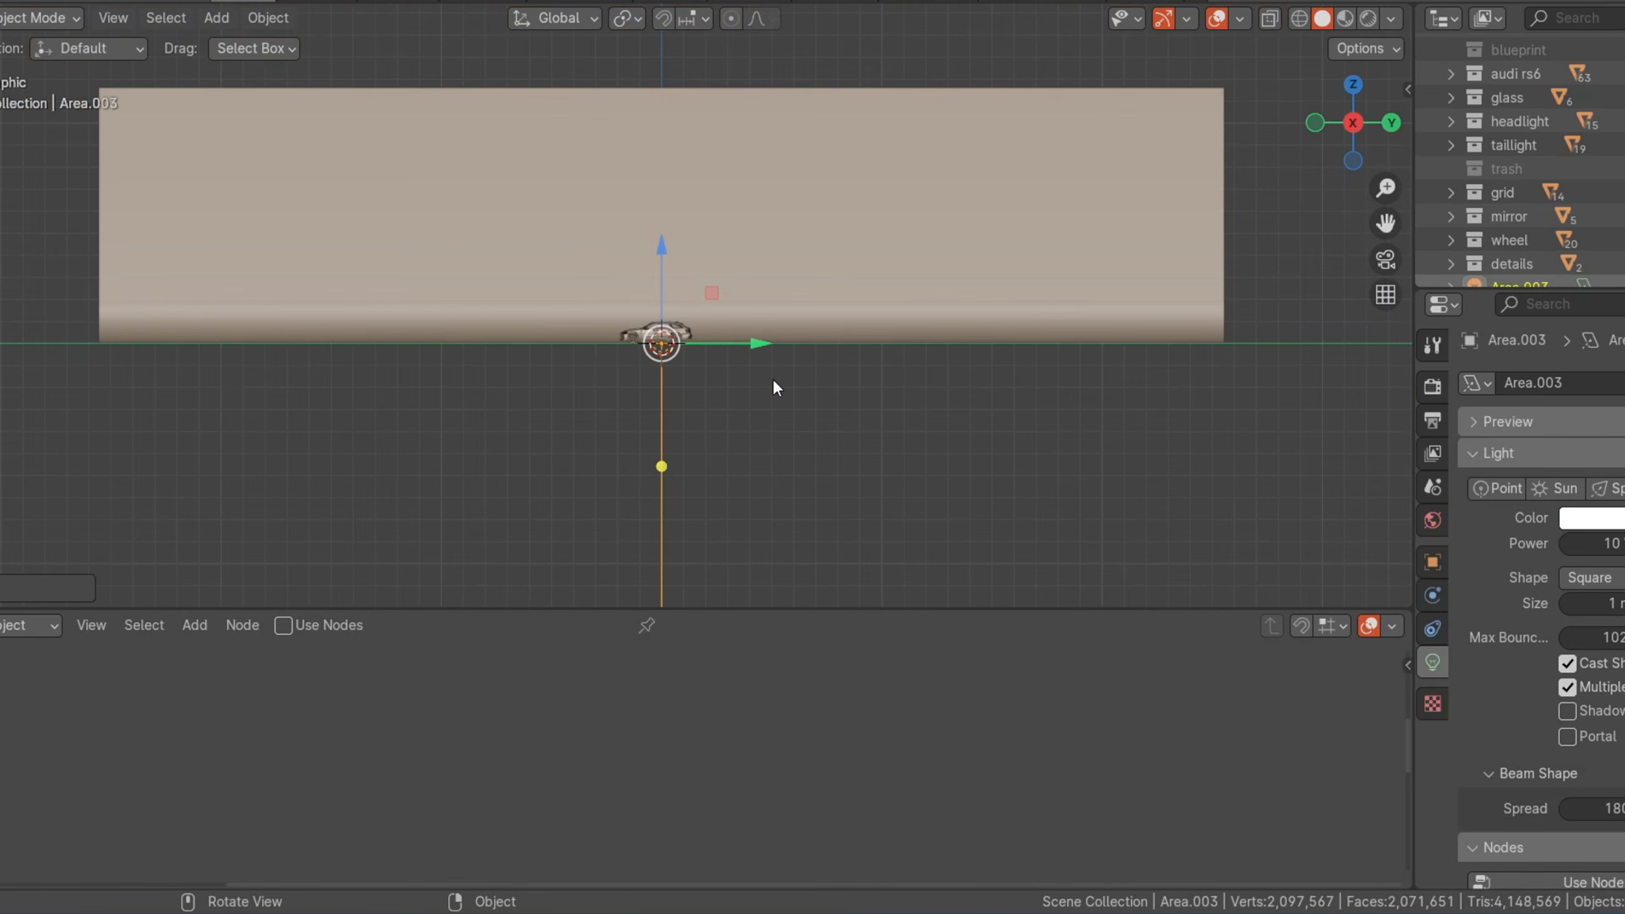
key(g)
key(z)
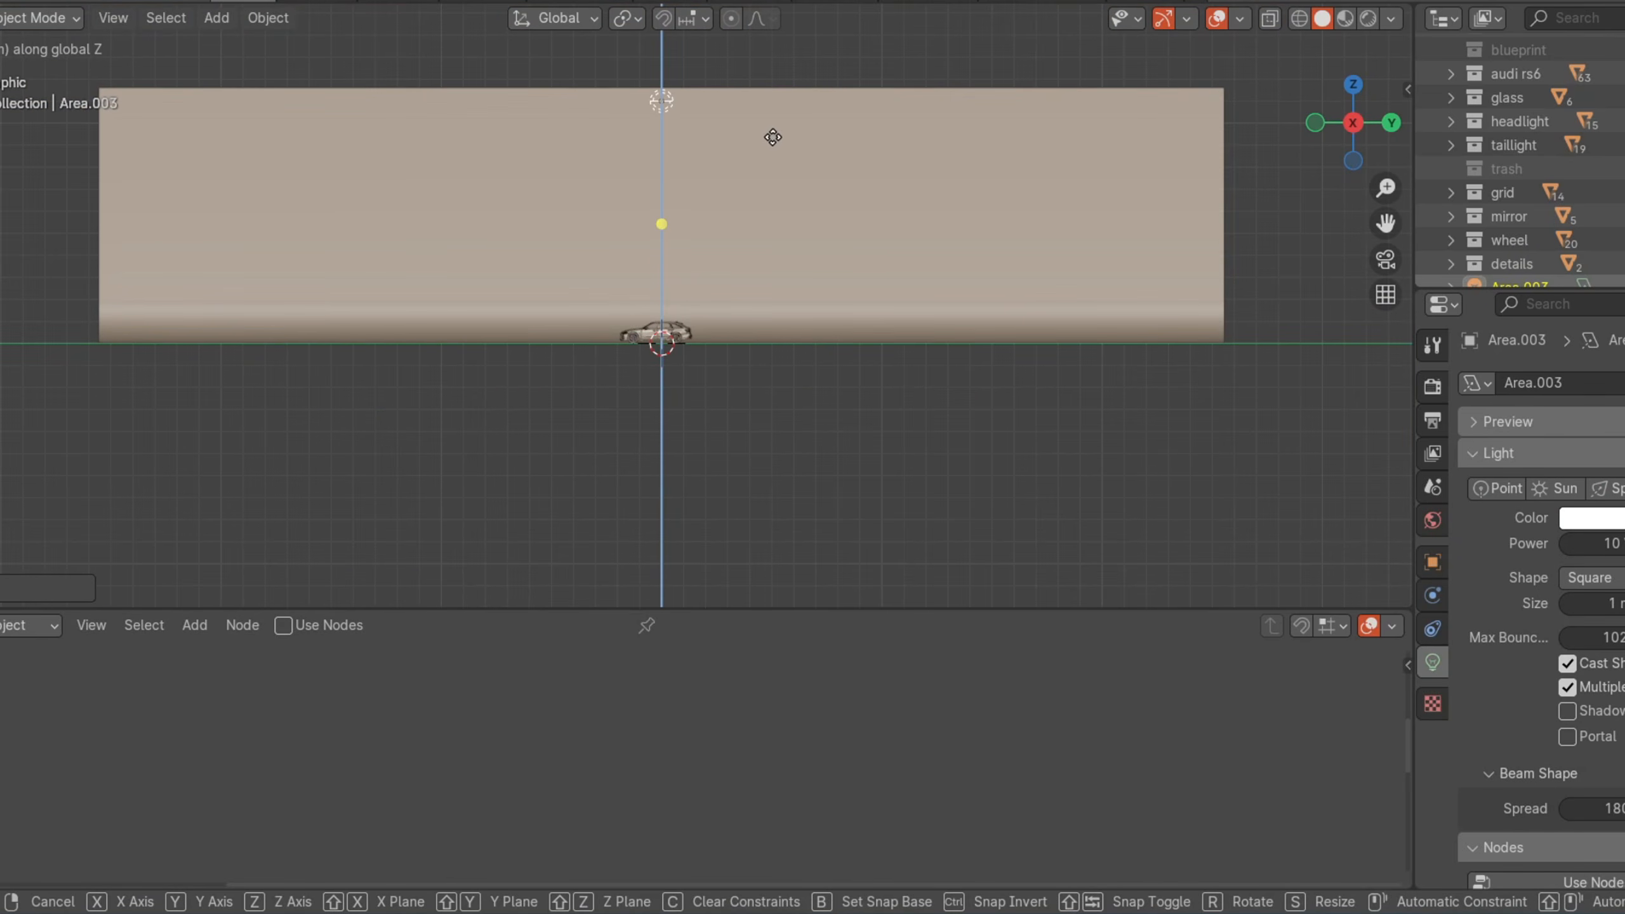
click(774, 137)
Step: Scale the overhead area light along Y into a long strip spanning the backdrop's length
drag(1318, 130, 1349, 237)
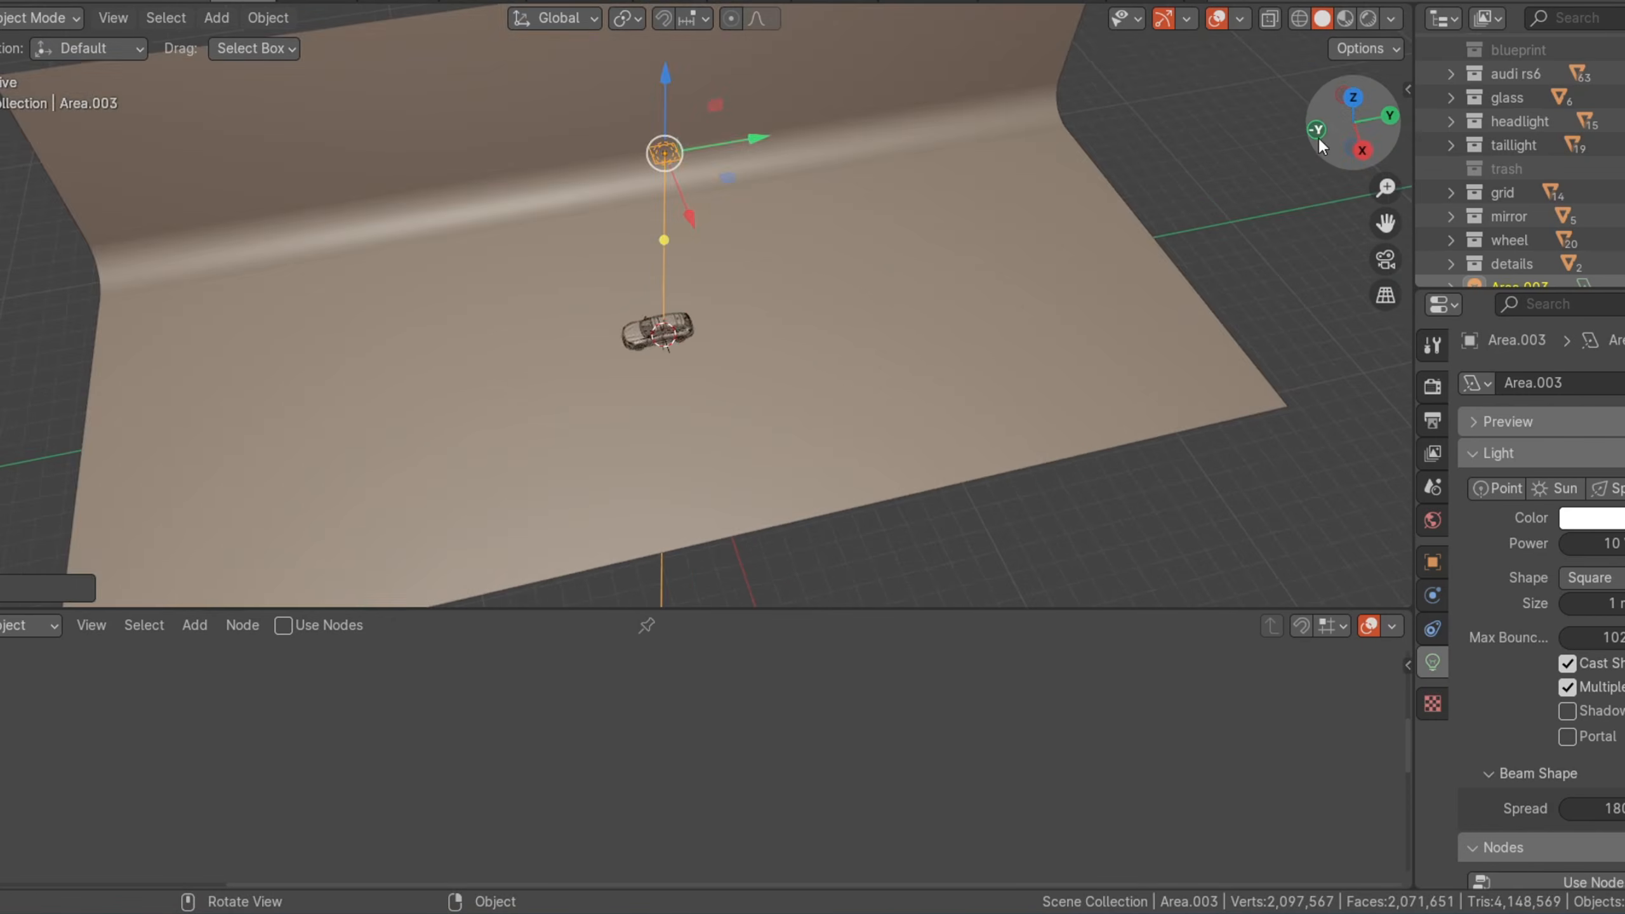
scroll(863, 214, down, 3)
key(s)
key(y)
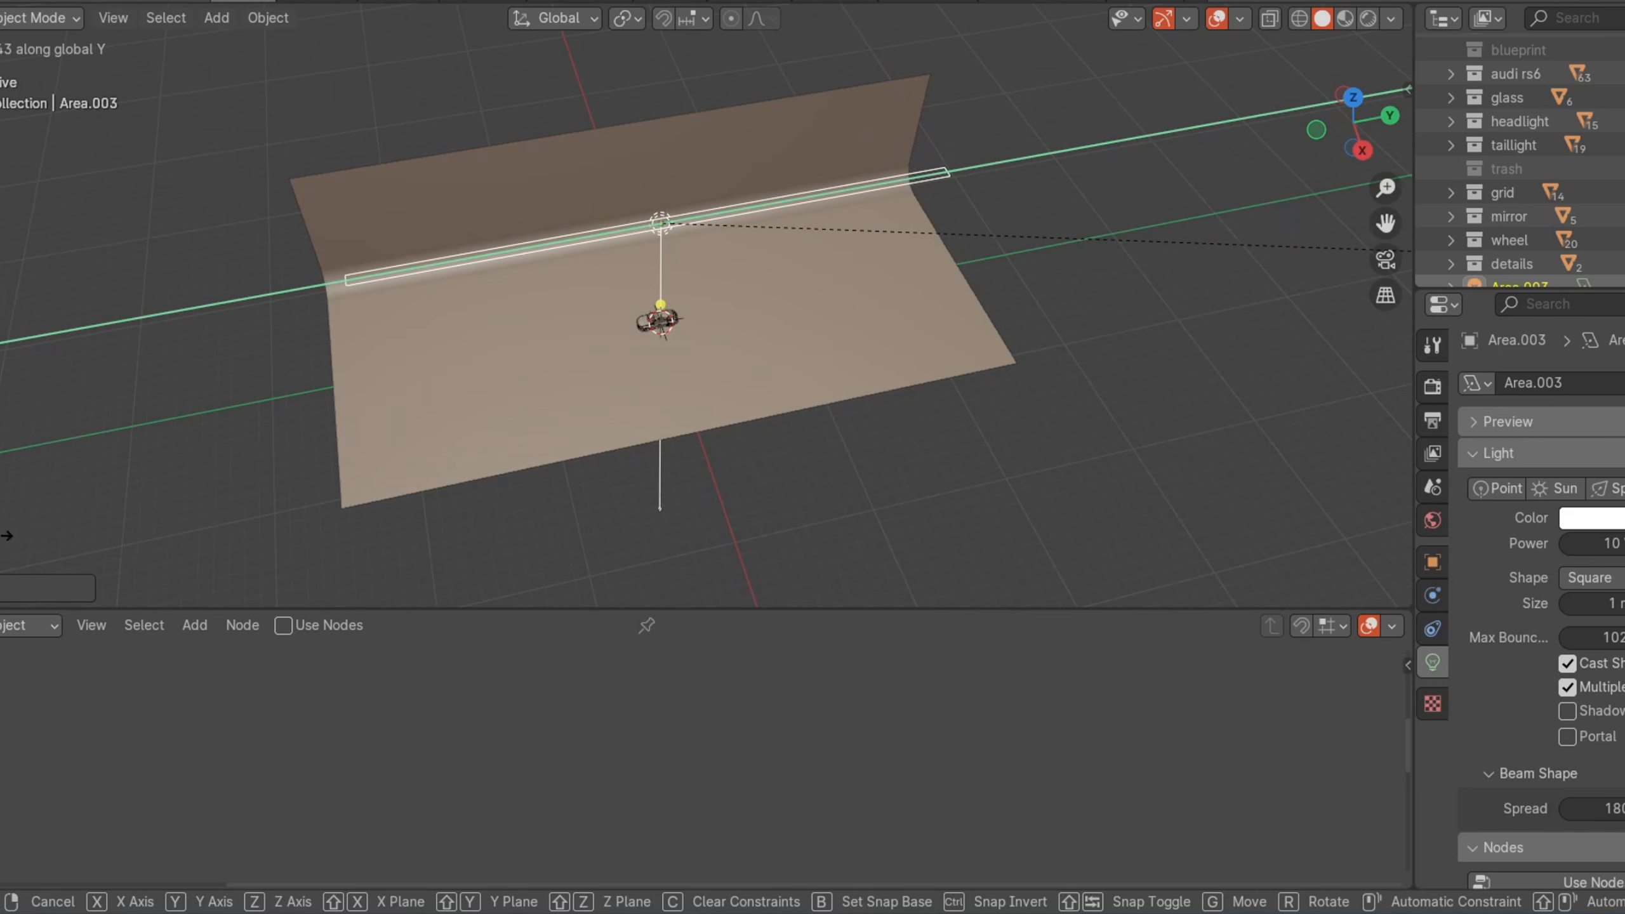
click(231, 562)
Step: Widen the overhead light strip along X until it covers the full depth of the studio floor
drag(1318, 112, 1332, 130)
scroll(761, 258, up, 1)
key(s)
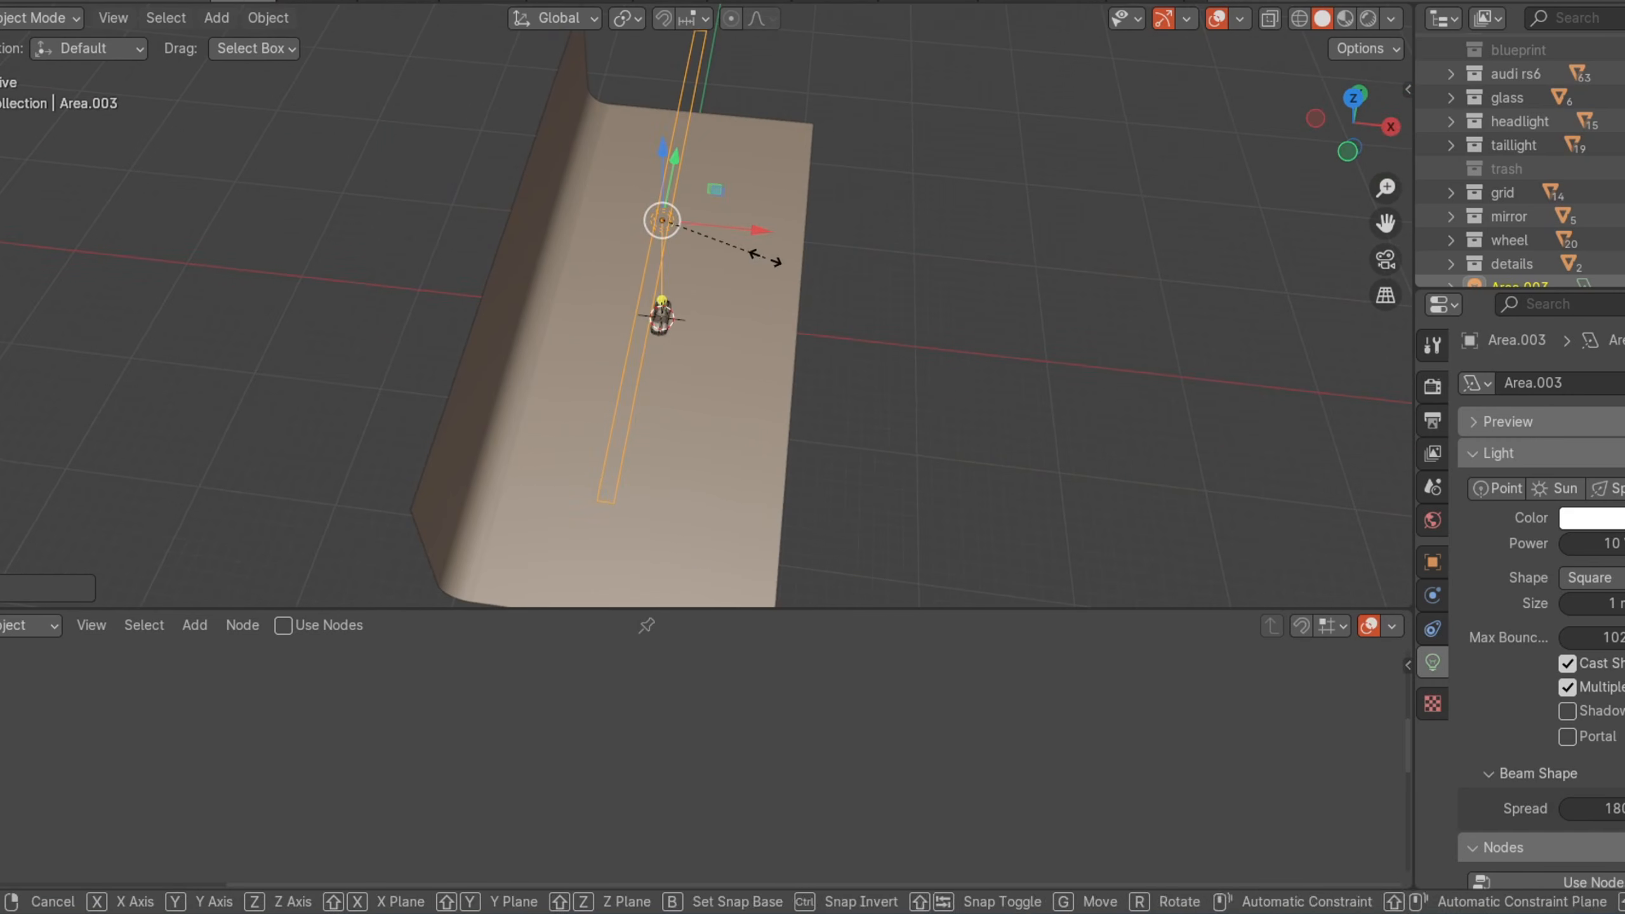
key(x)
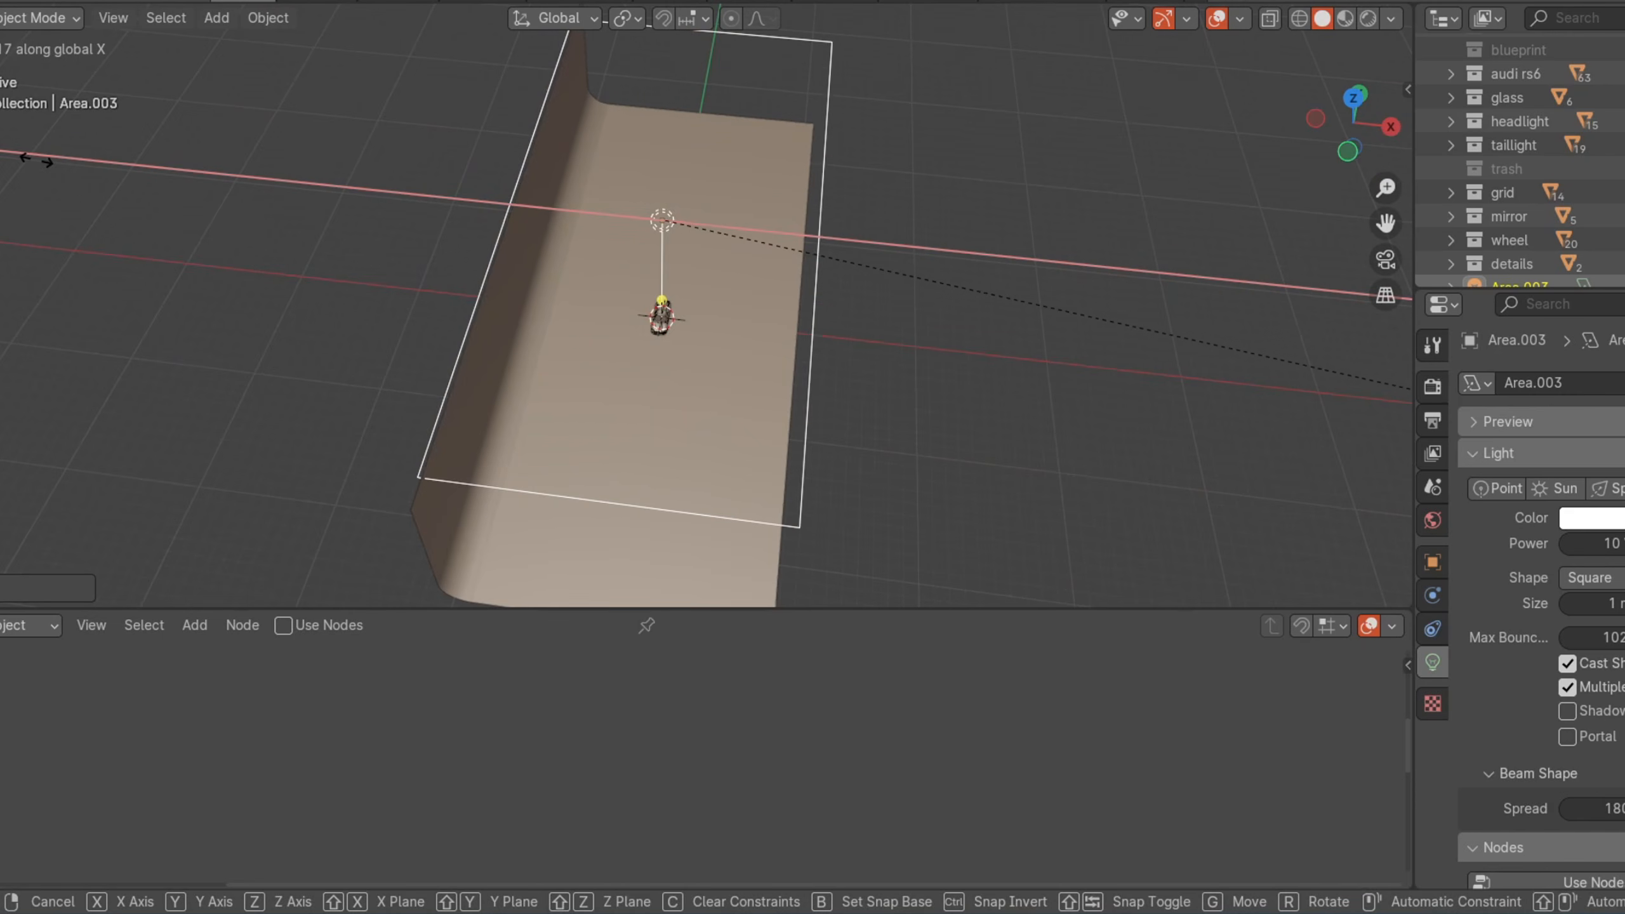
click(7, 149)
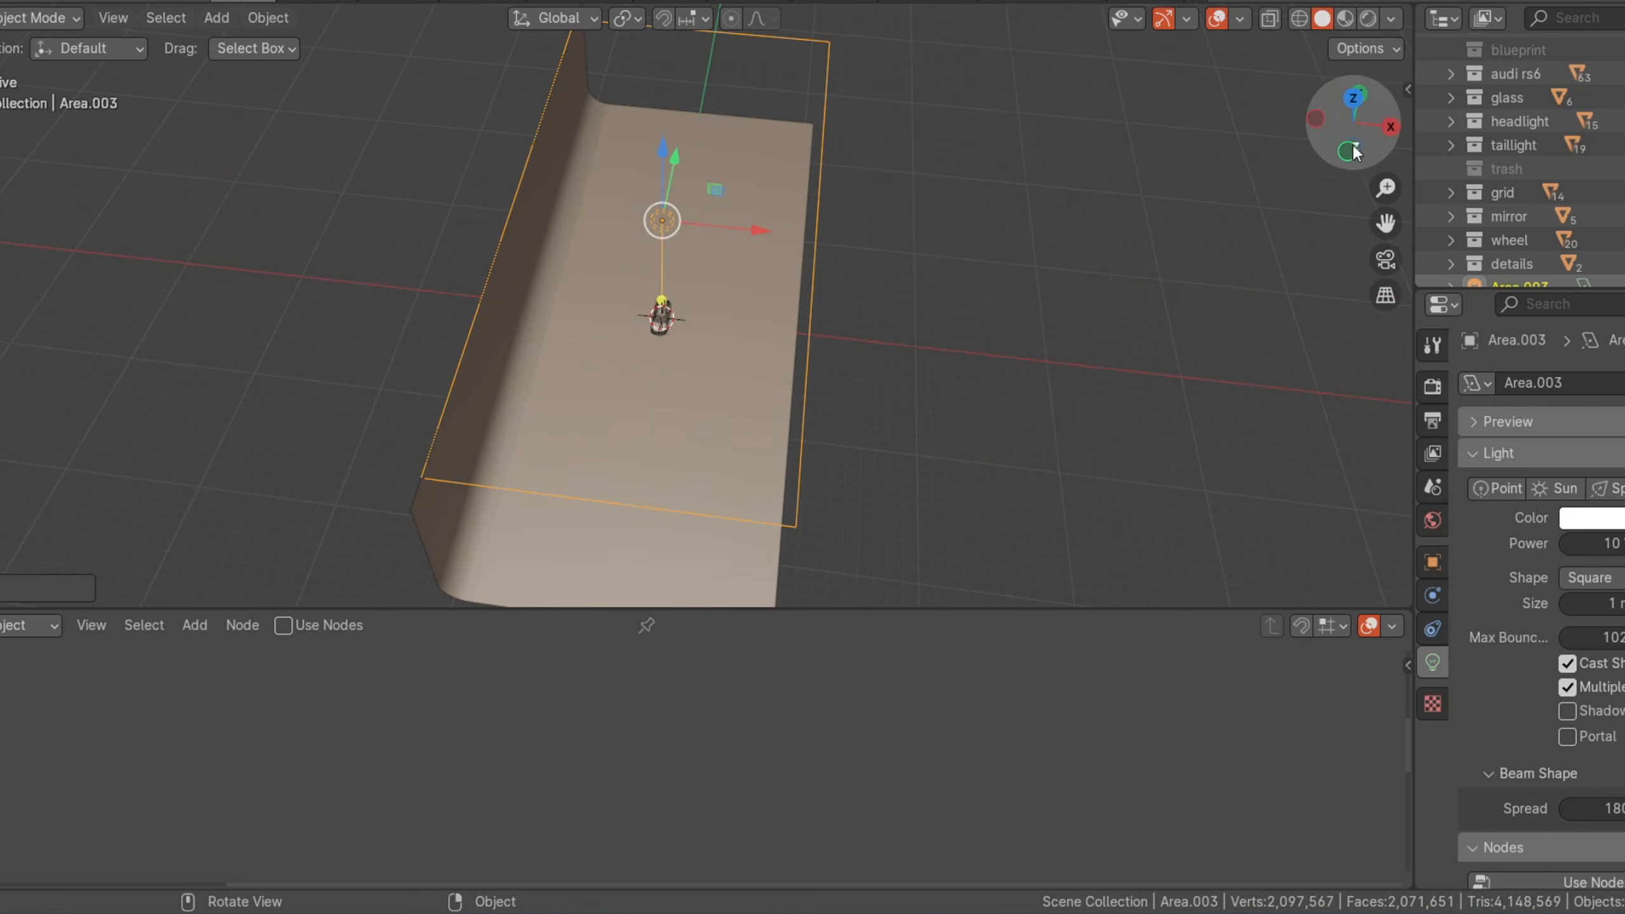
Step: Extend the overhead light slightly further along Y, past the ends of the backdrop
drag(1353, 150, 1219, 103)
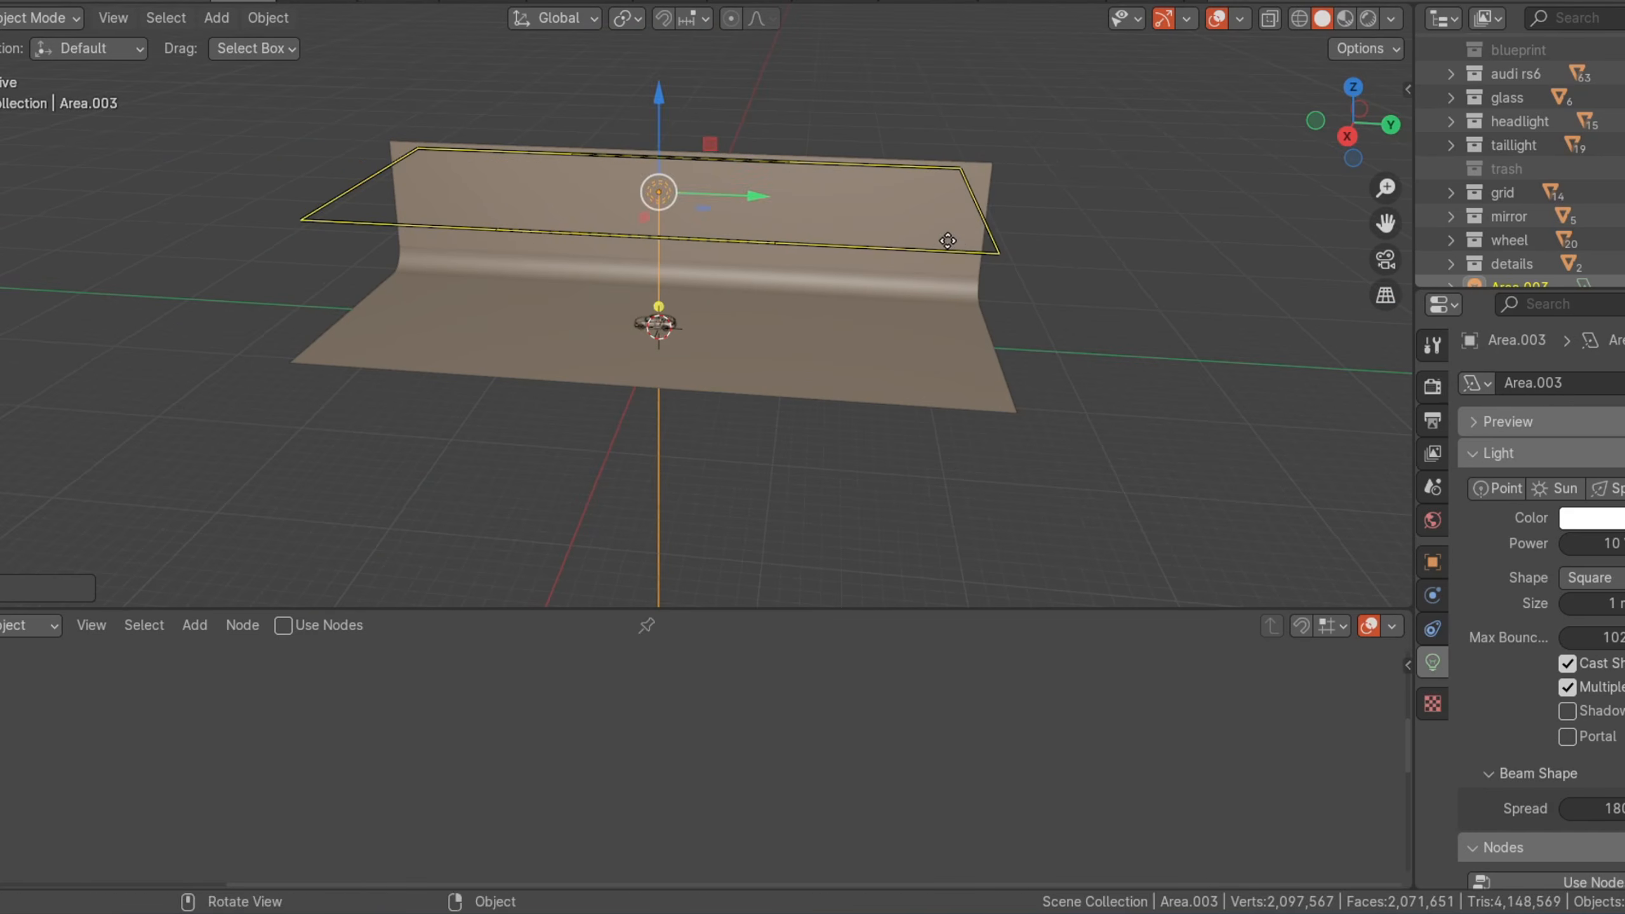
key(s)
key(y)
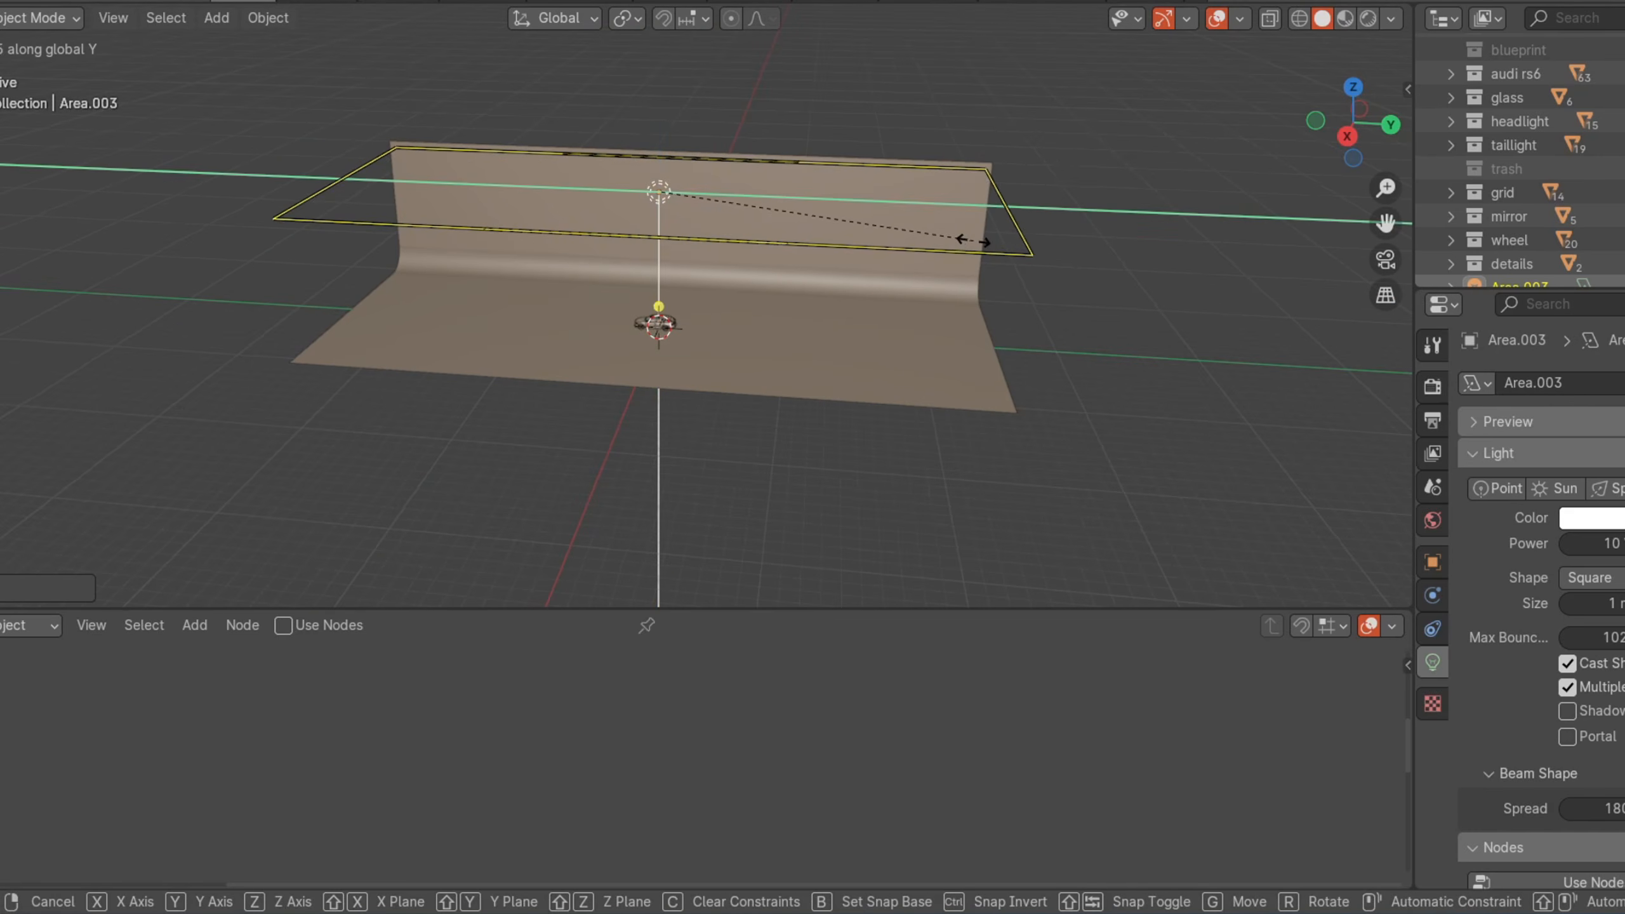
click(972, 241)
Step: Show the viewport in rendered shading, set the overhead light's power to 6000 W and deselect it
drag(1351, 128, 1365, 66)
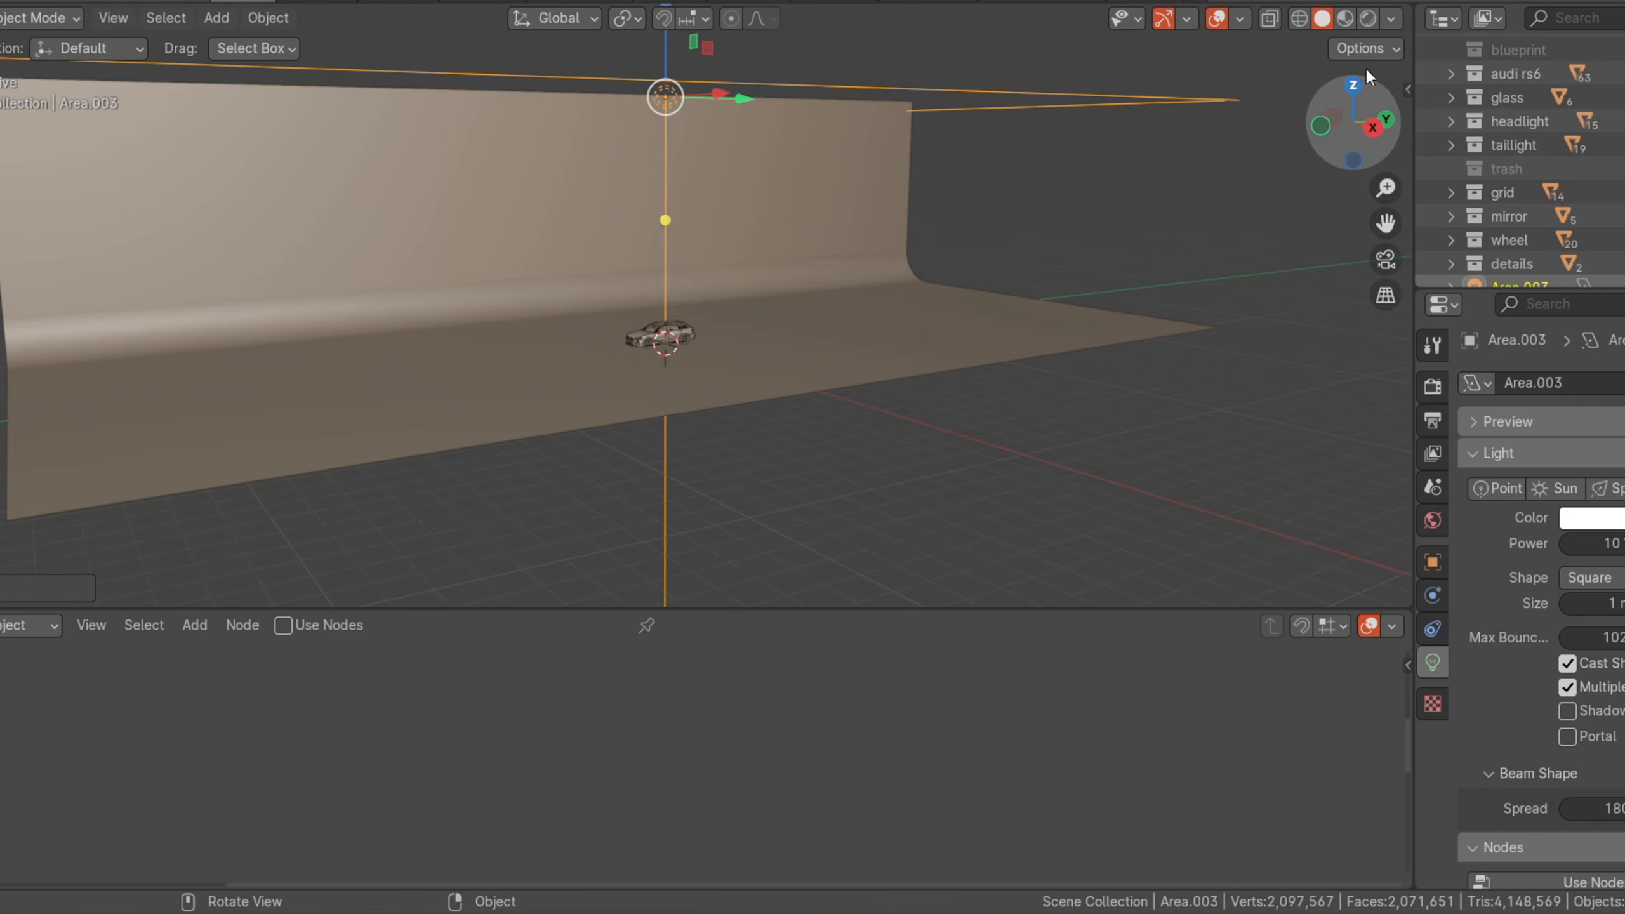
click(1368, 19)
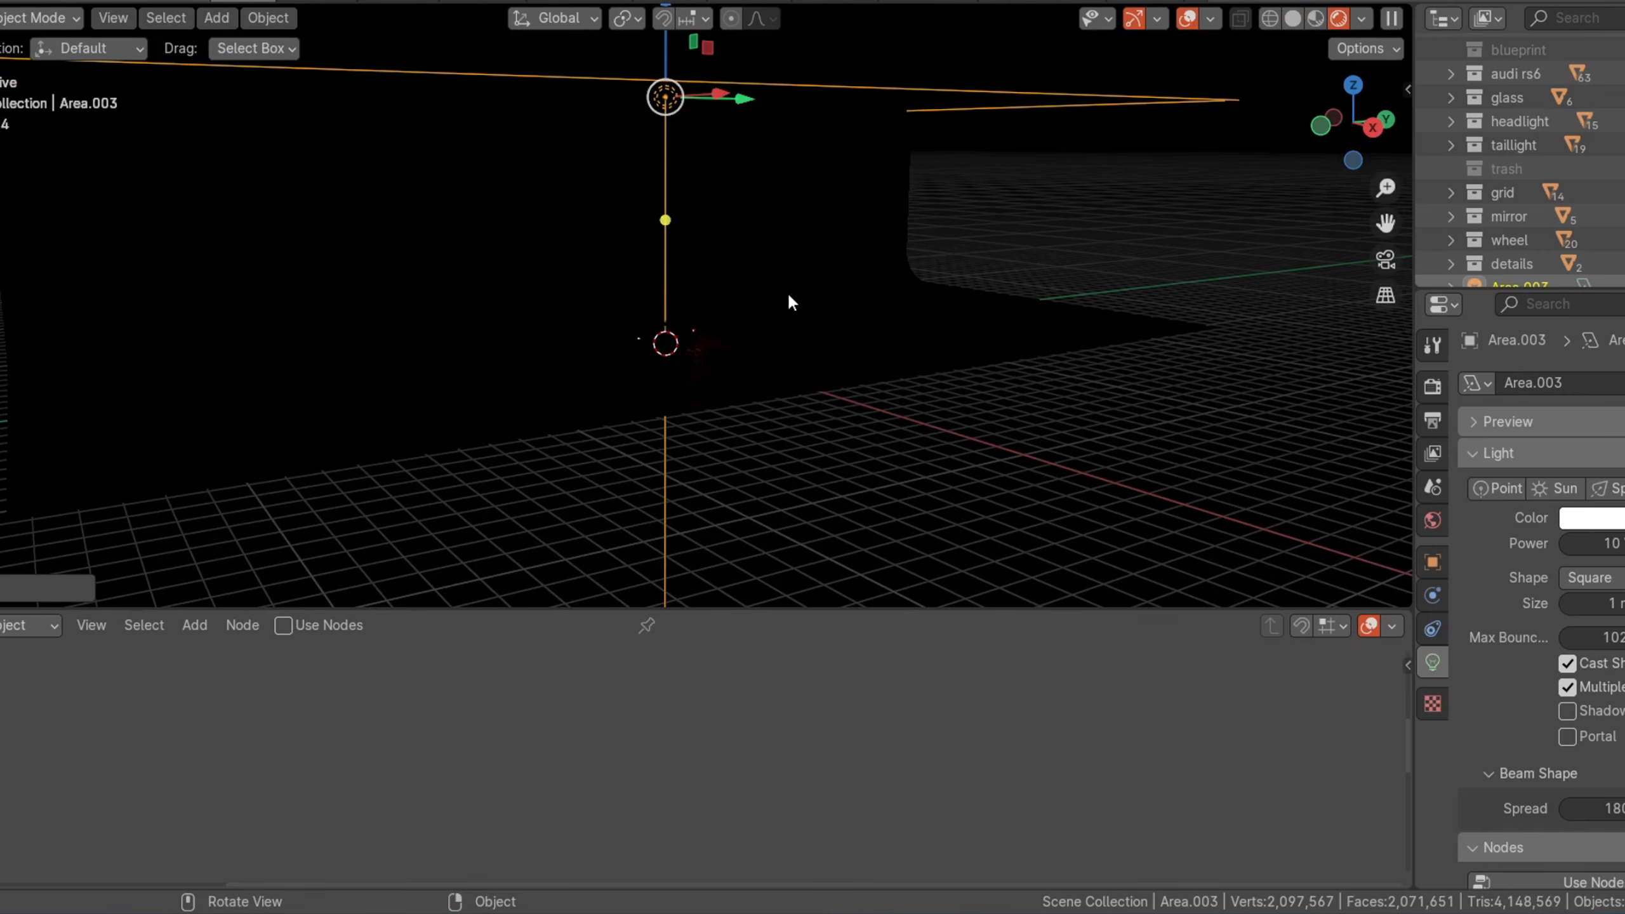
scroll(785, 301, up, 4)
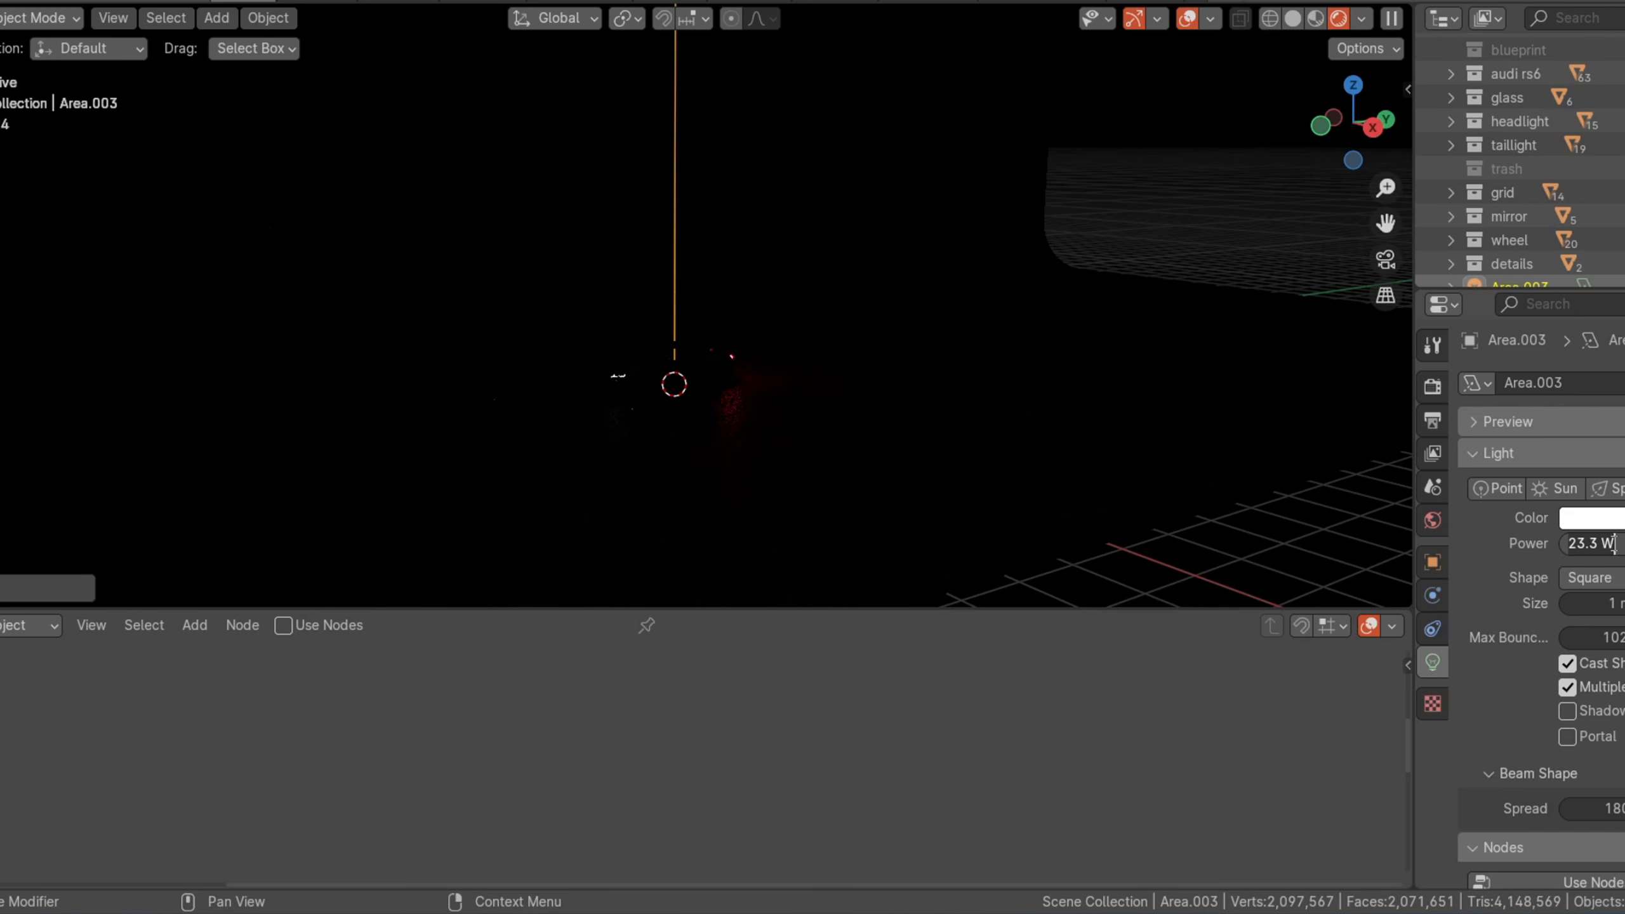
key(Return)
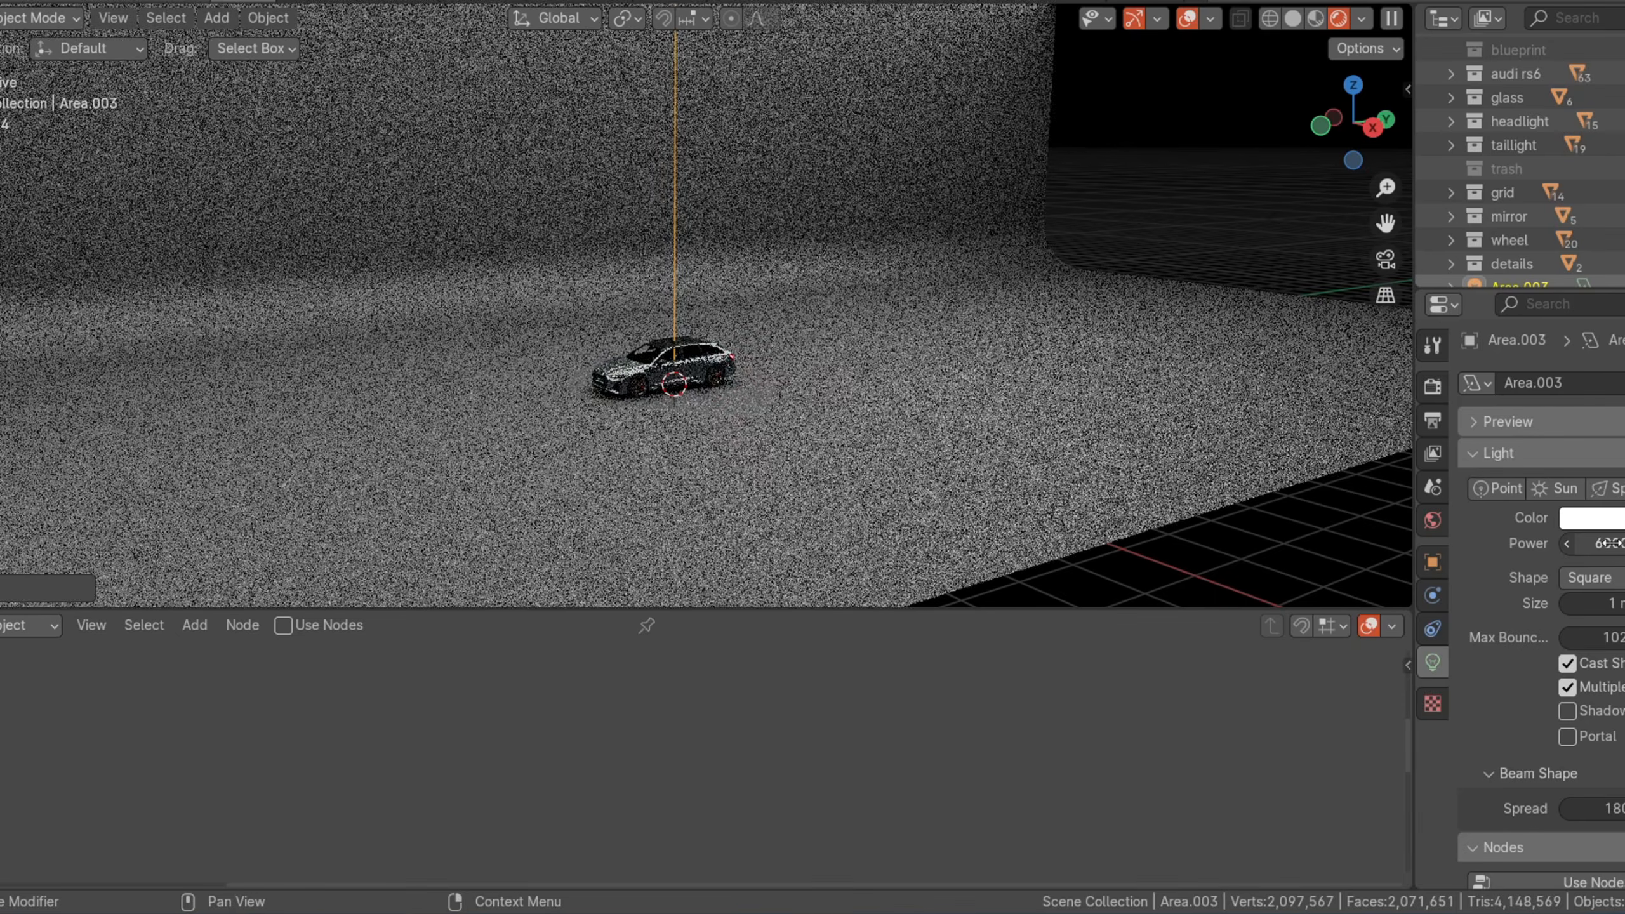
scroll(1169, 408, up, 5)
click(1156, 403)
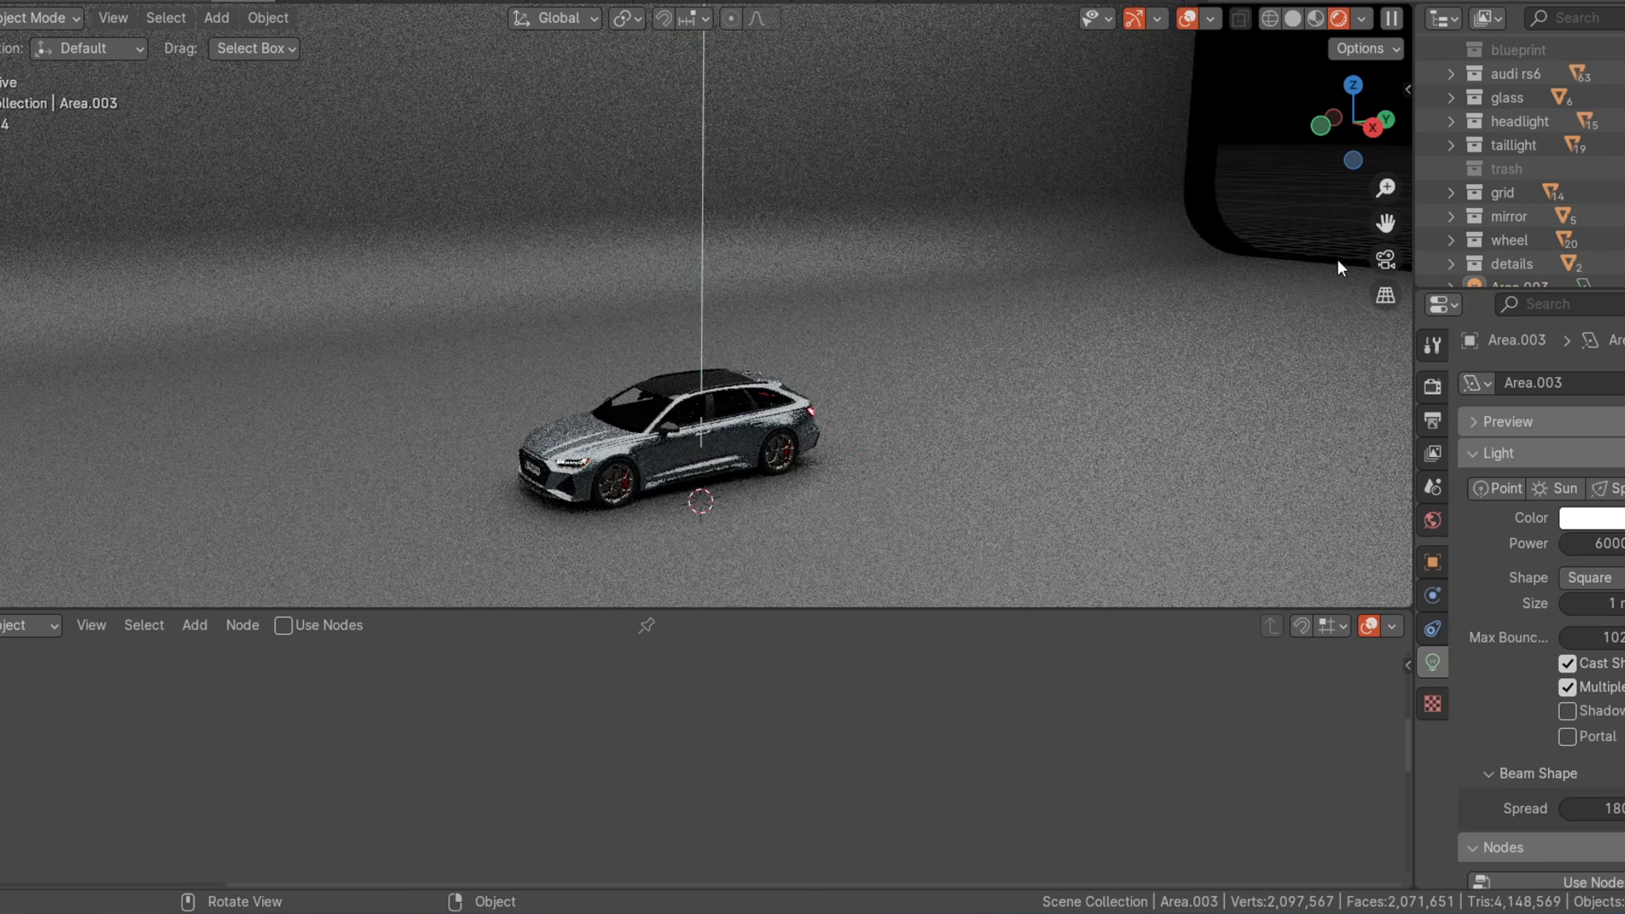
Step: Add a second area light and move it along X beside the car, on the open side of the backdrop
shift+middle_drag(1380, 396, 1381, 231)
scroll(1201, 270, up, 4)
scroll(1201, 269, down, 2)
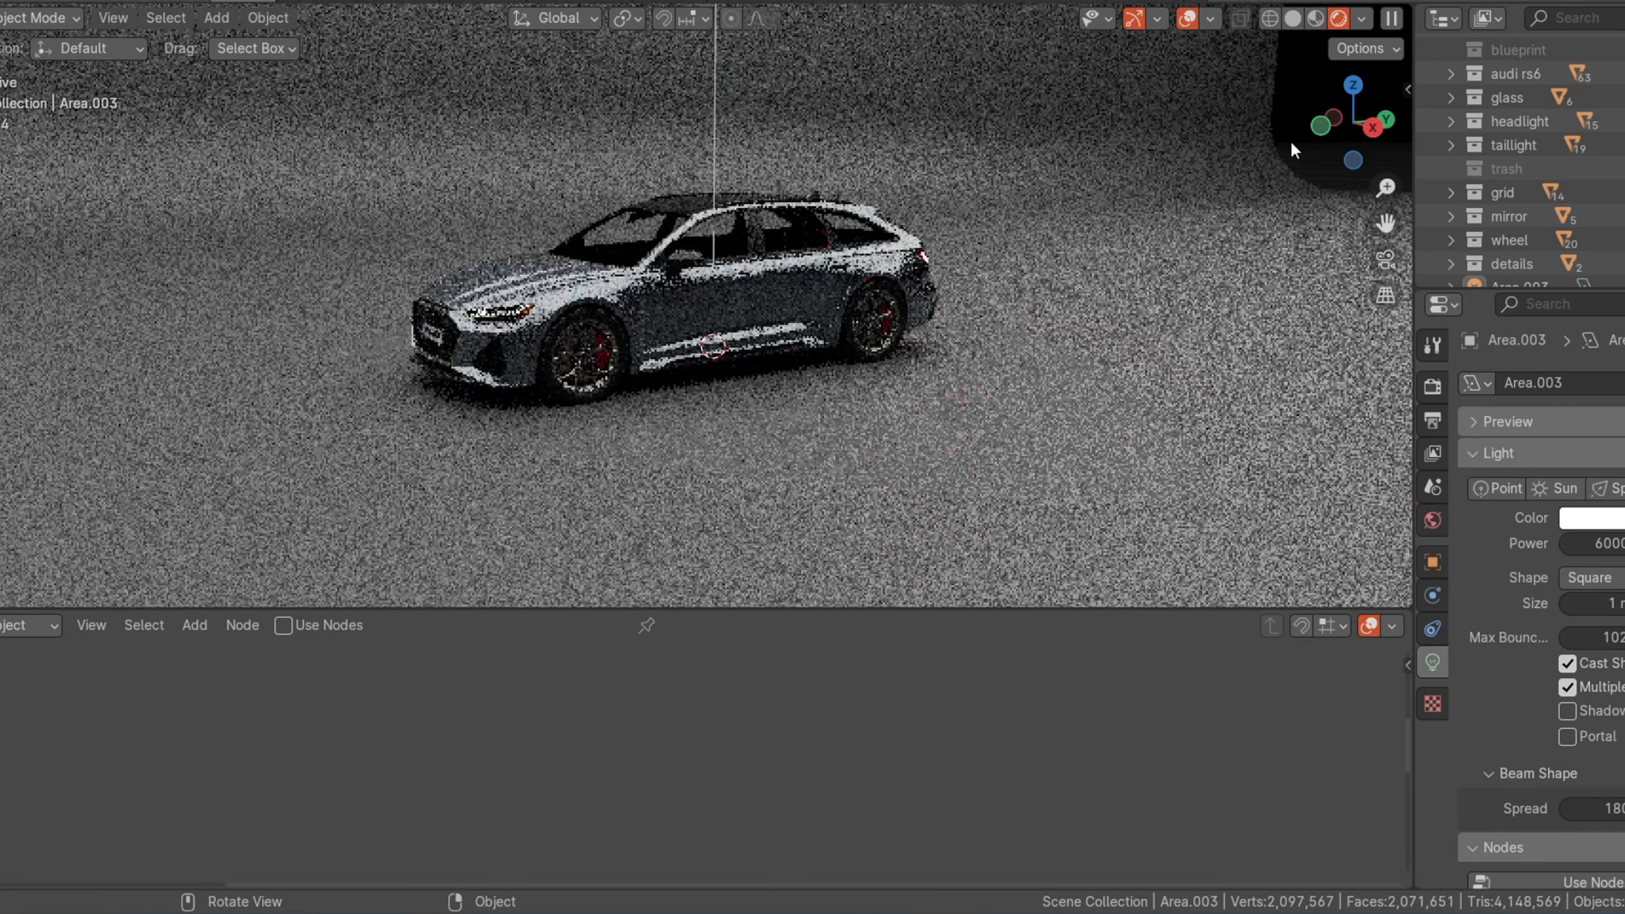
middle_drag(1376, 136, 1330, 125)
key(shift+a)
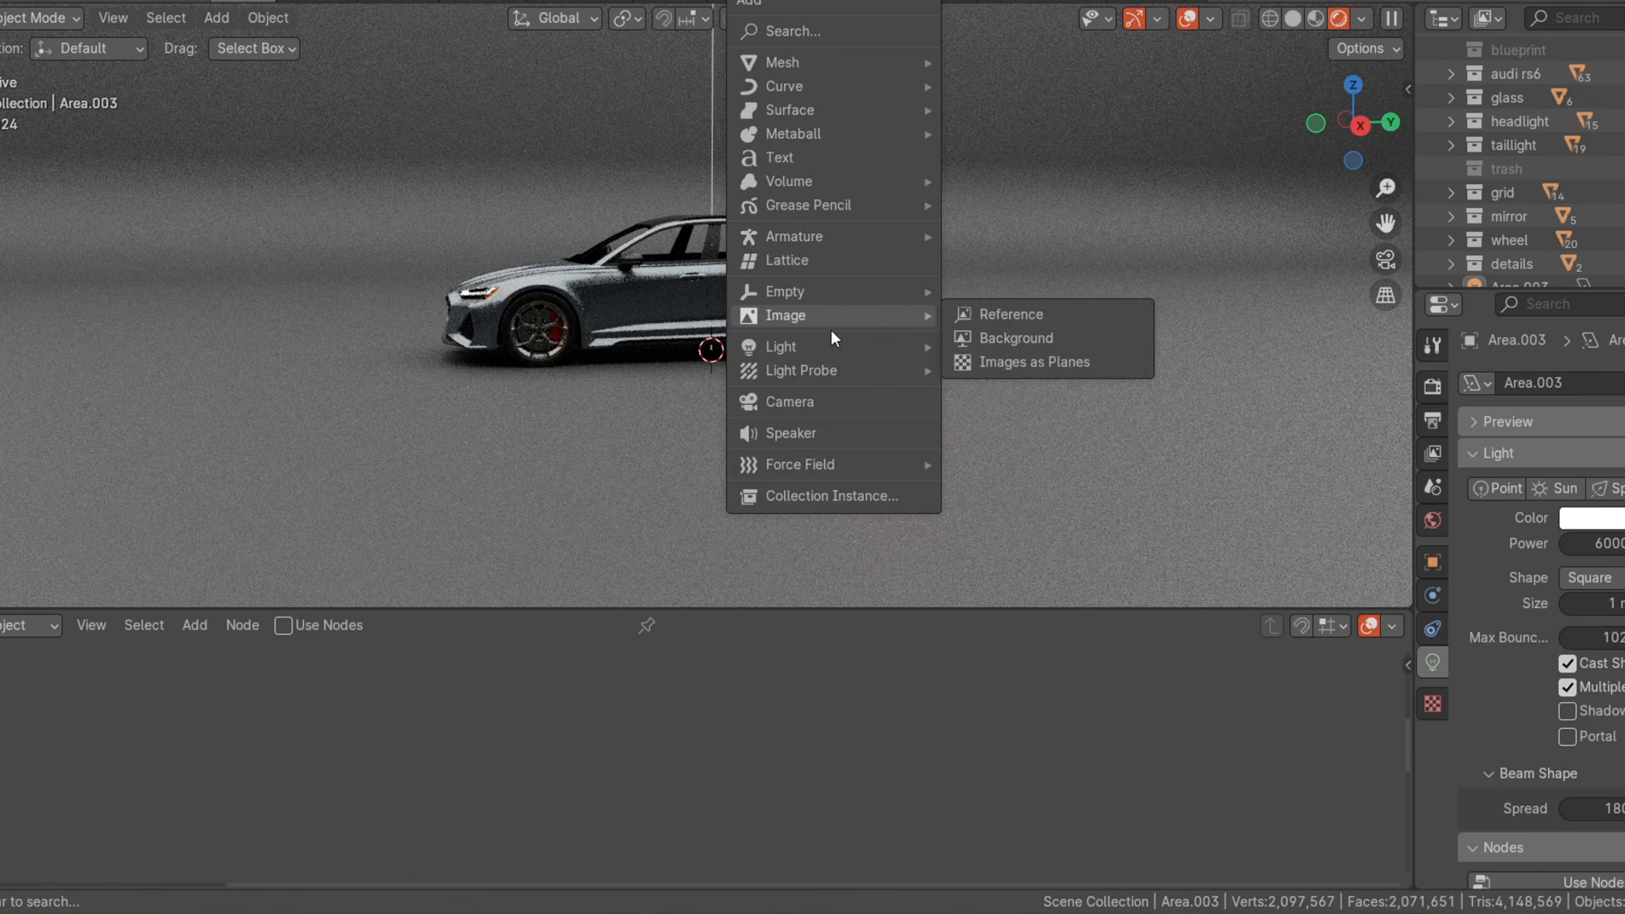
mouse_move(831, 346)
click(978, 420)
scroll(806, 351, down, 3)
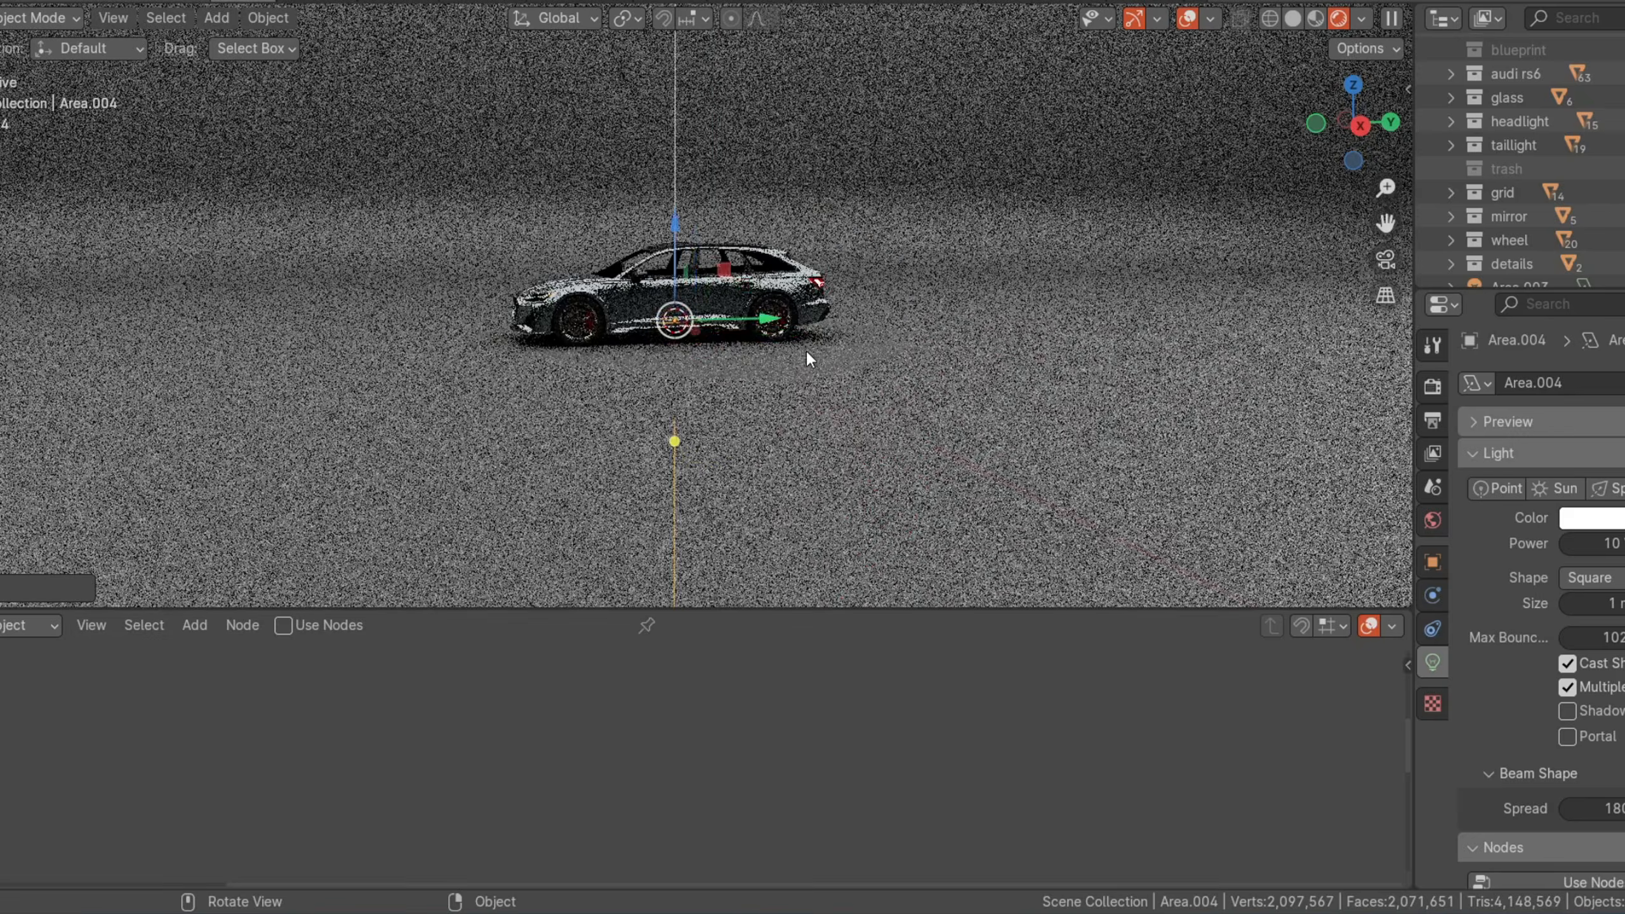
key(KP_1)
key(g)
key(x)
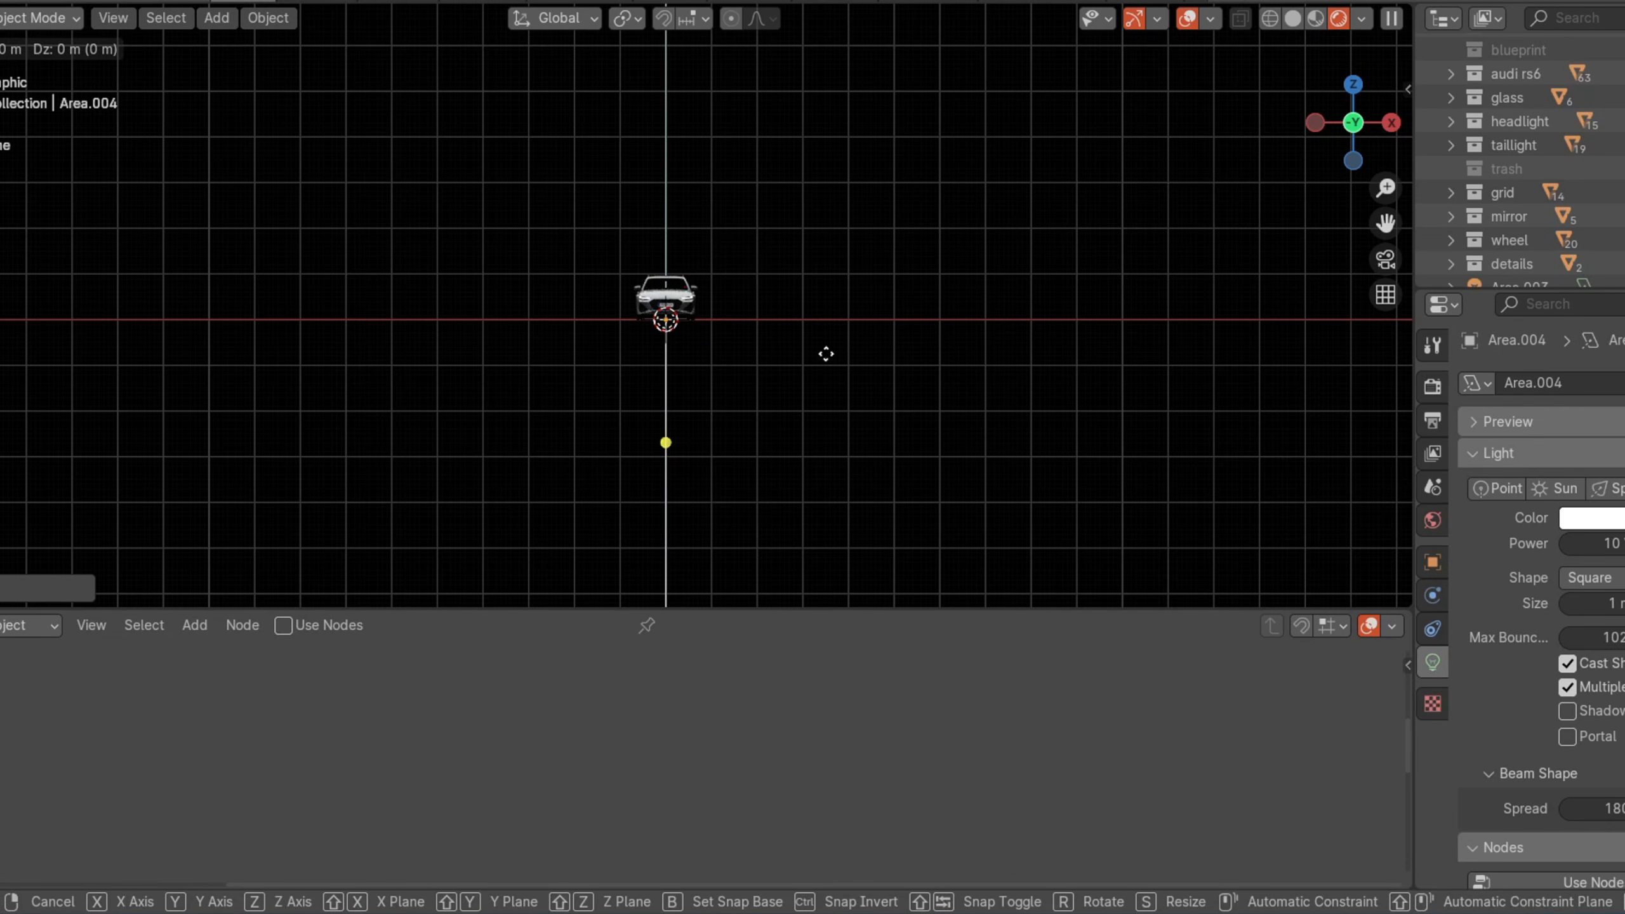
click(1050, 351)
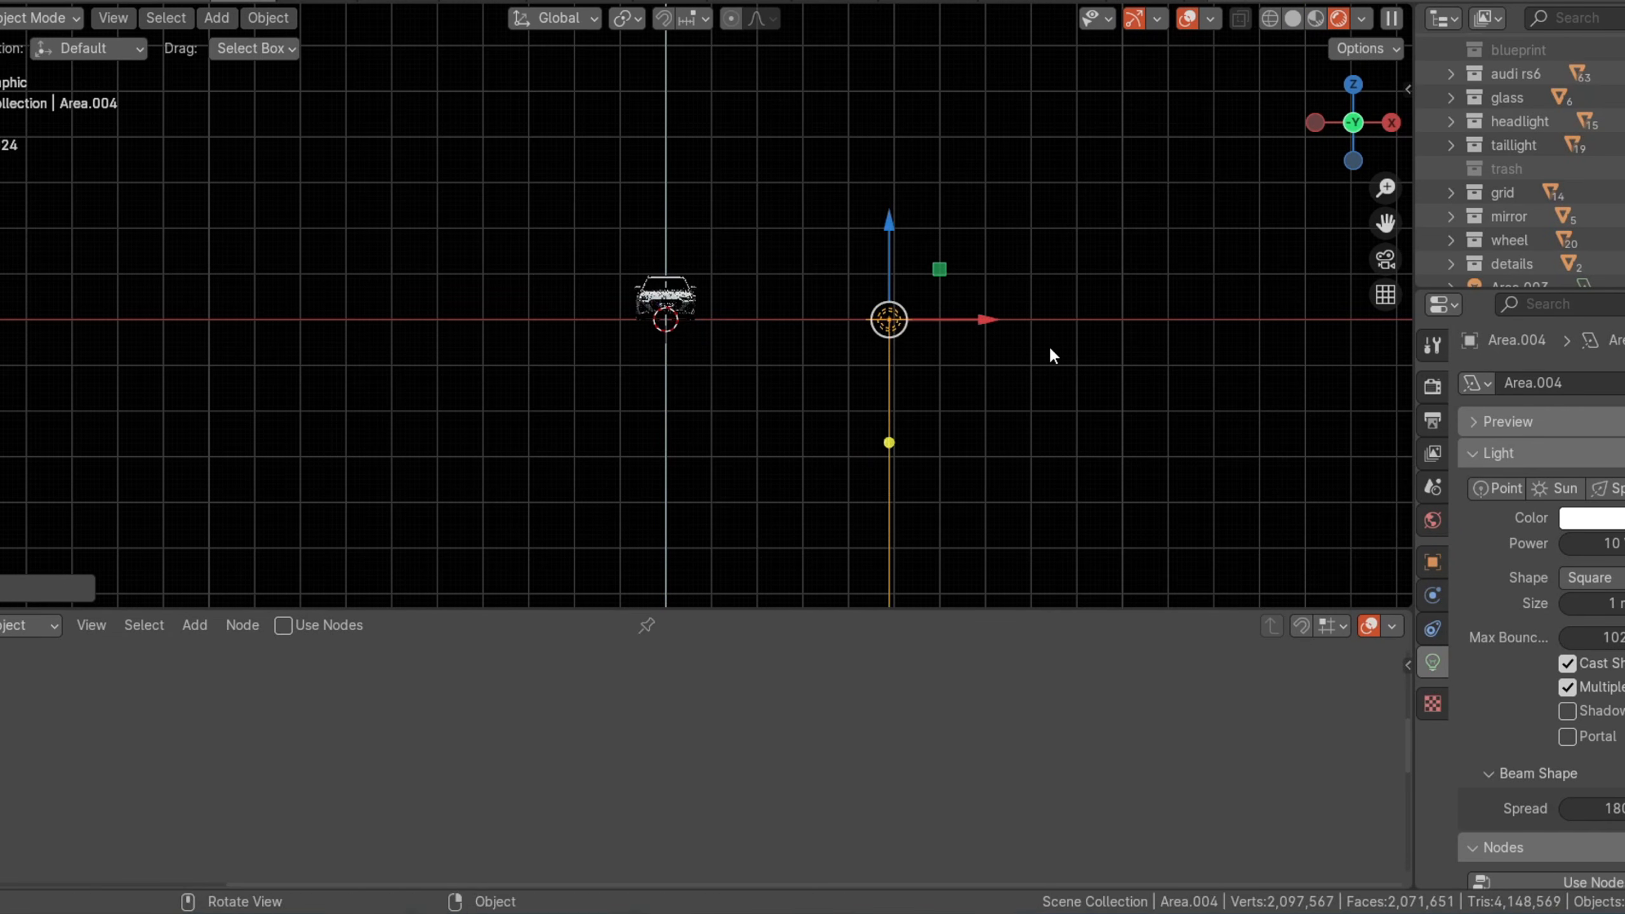
Step: Raise the side light above car height, shift it slightly farther out along X and tilt it to face the car
key(g)
key(z)
click(1079, 240)
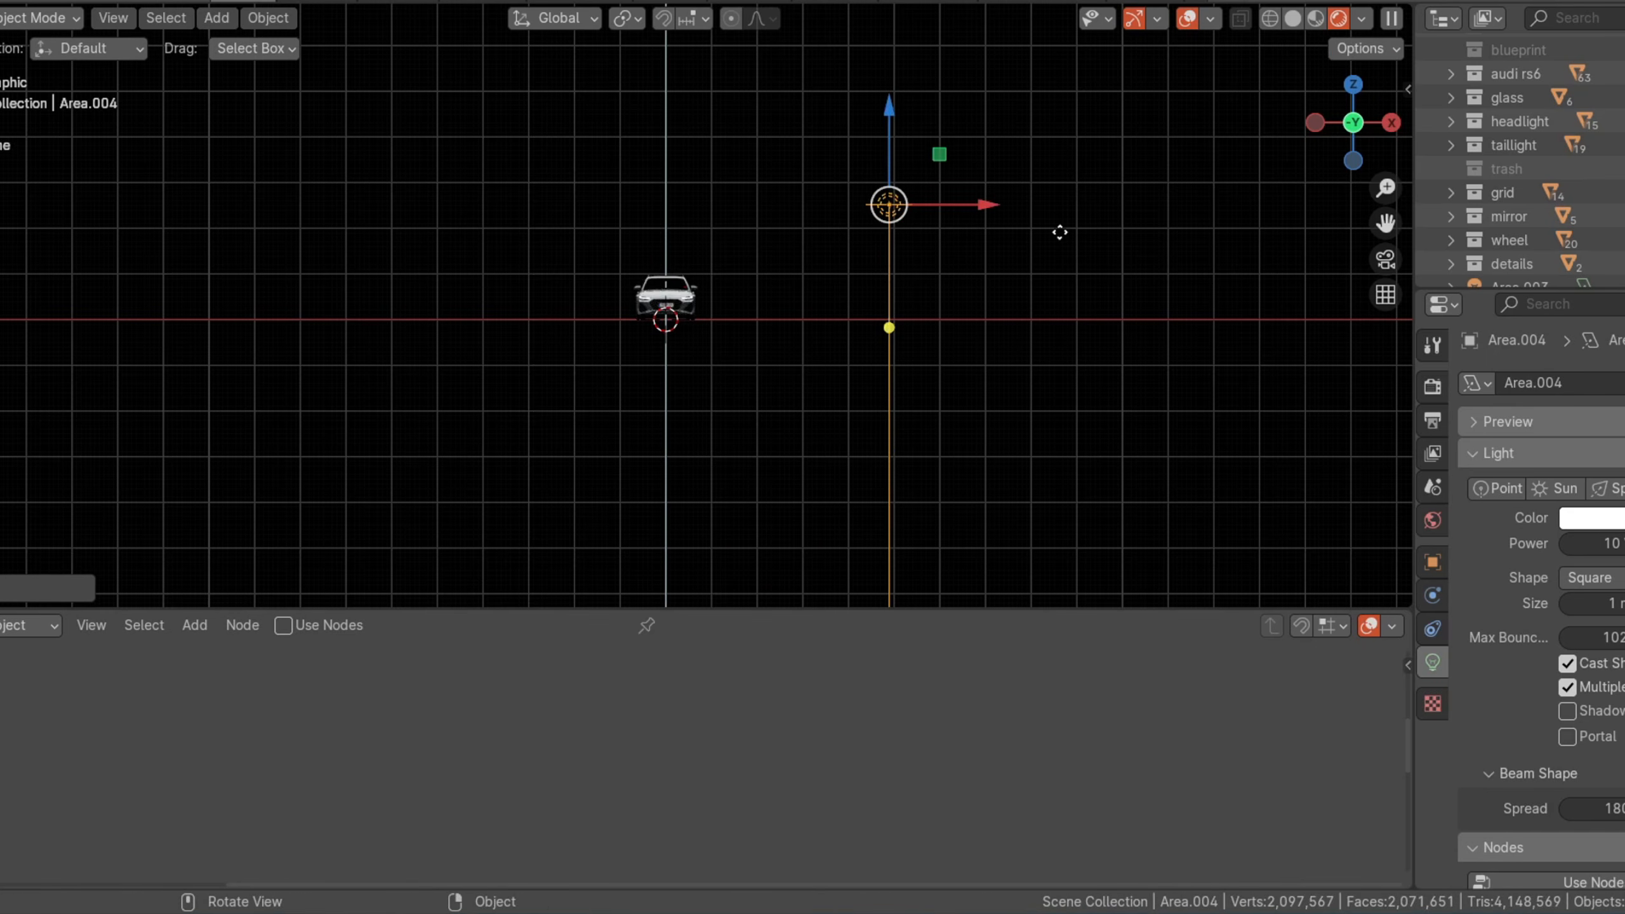
key(g)
key(x)
click(1080, 239)
key(r)
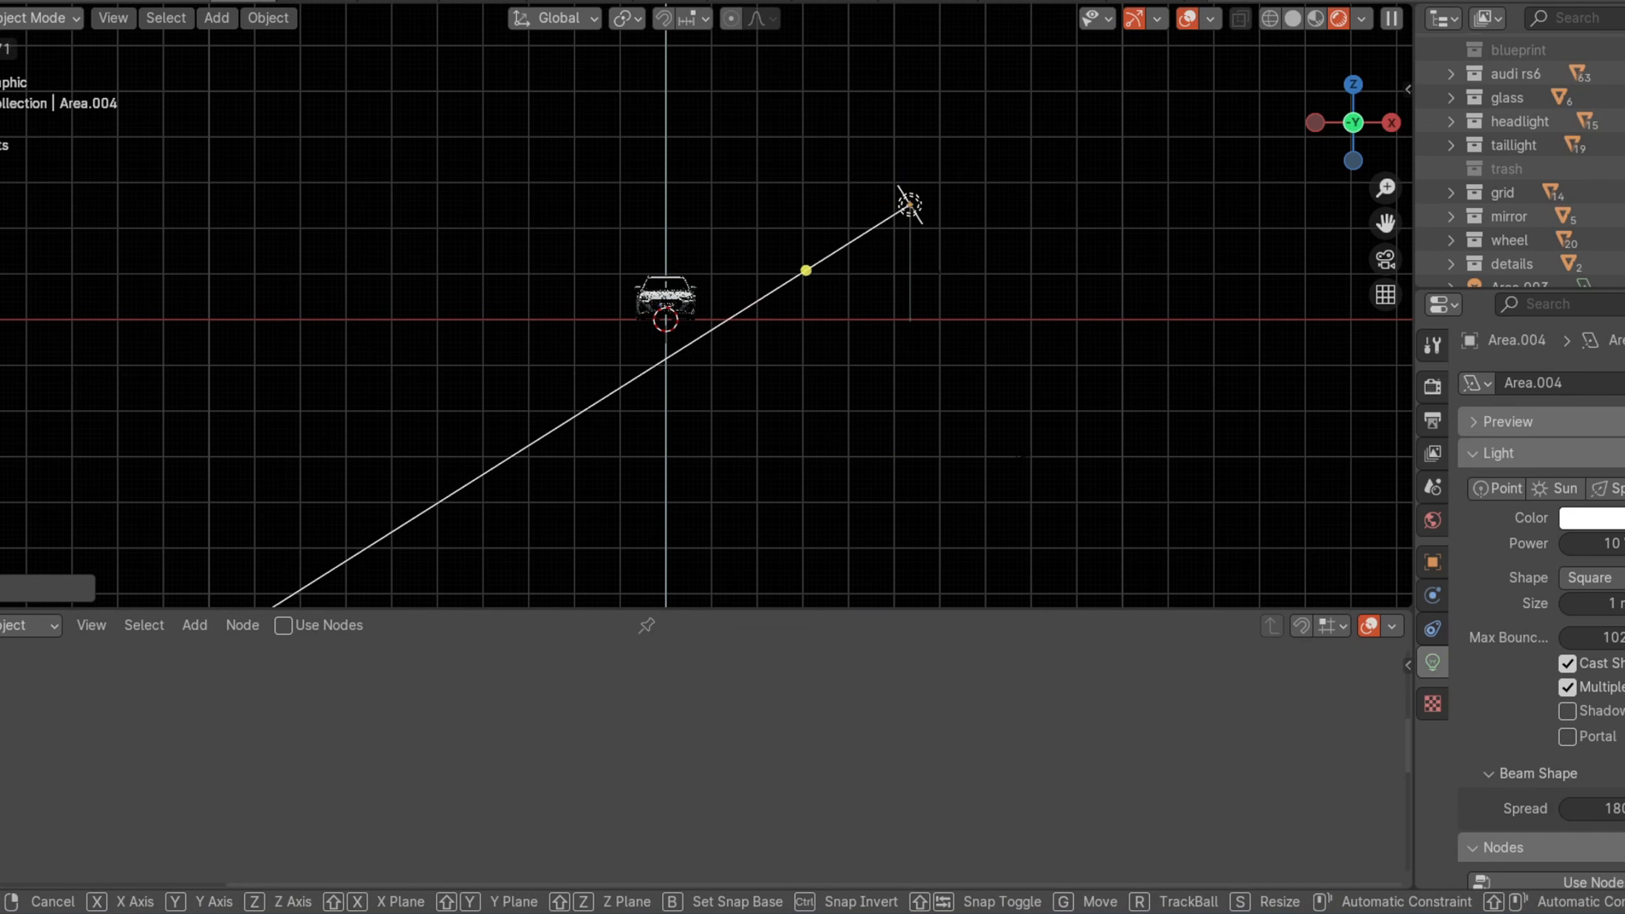
click(996, 478)
Step: Stretch the side light along Y well beyond the car's length and increase its height along Z
middle_drag(1282, 206, 1161, 214)
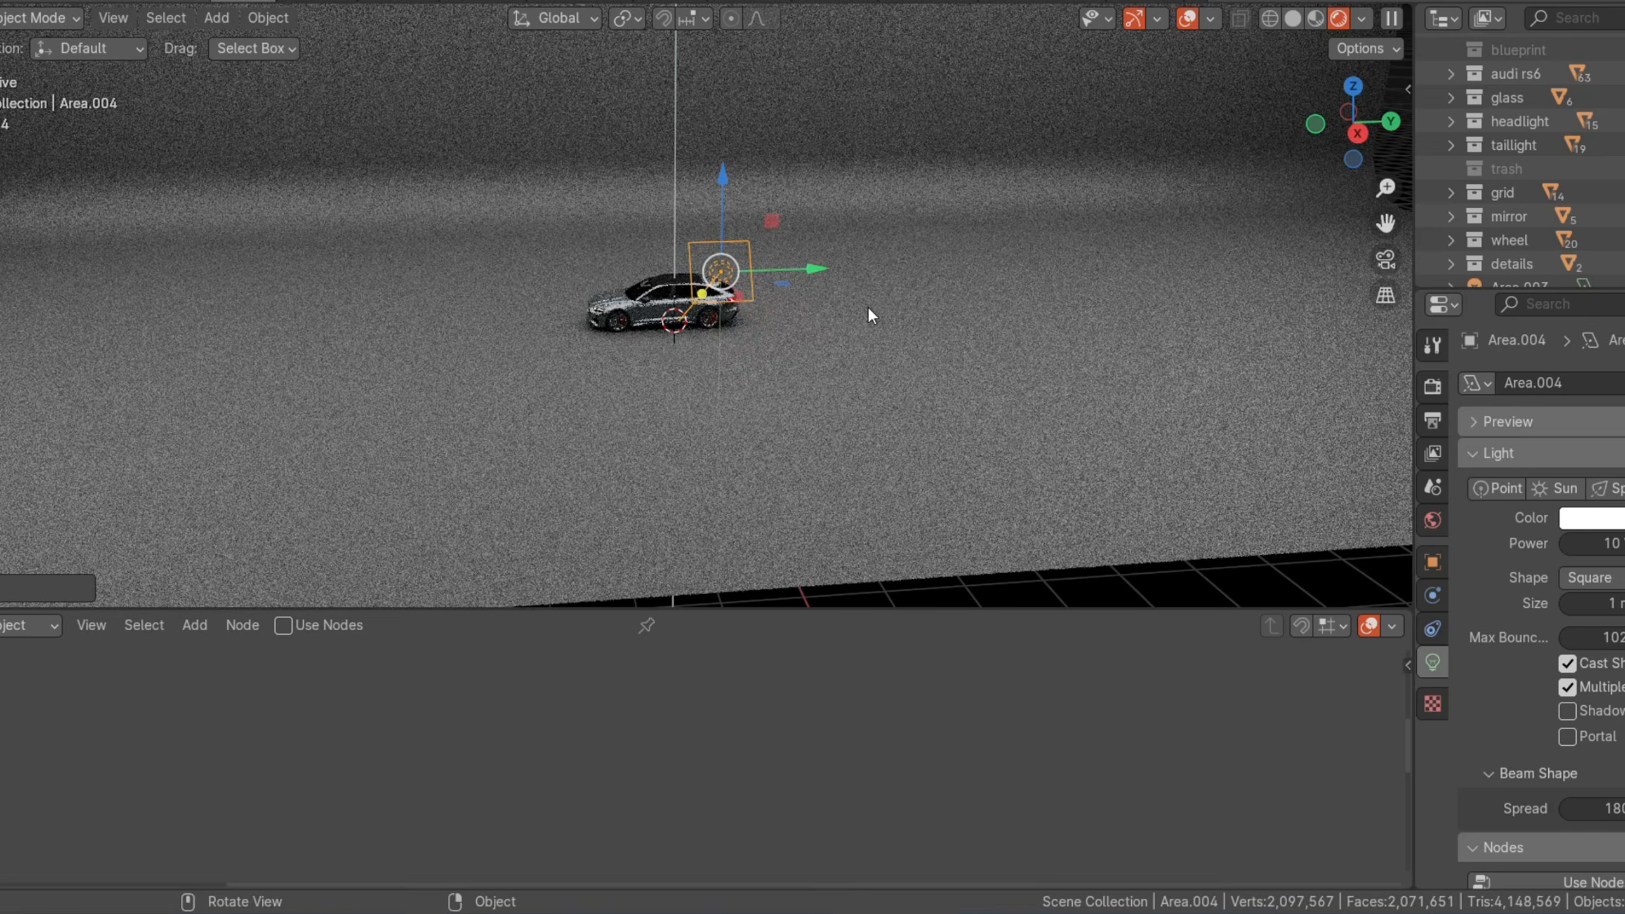
scroll(869, 307, down, 3)
key(g)
key(y)
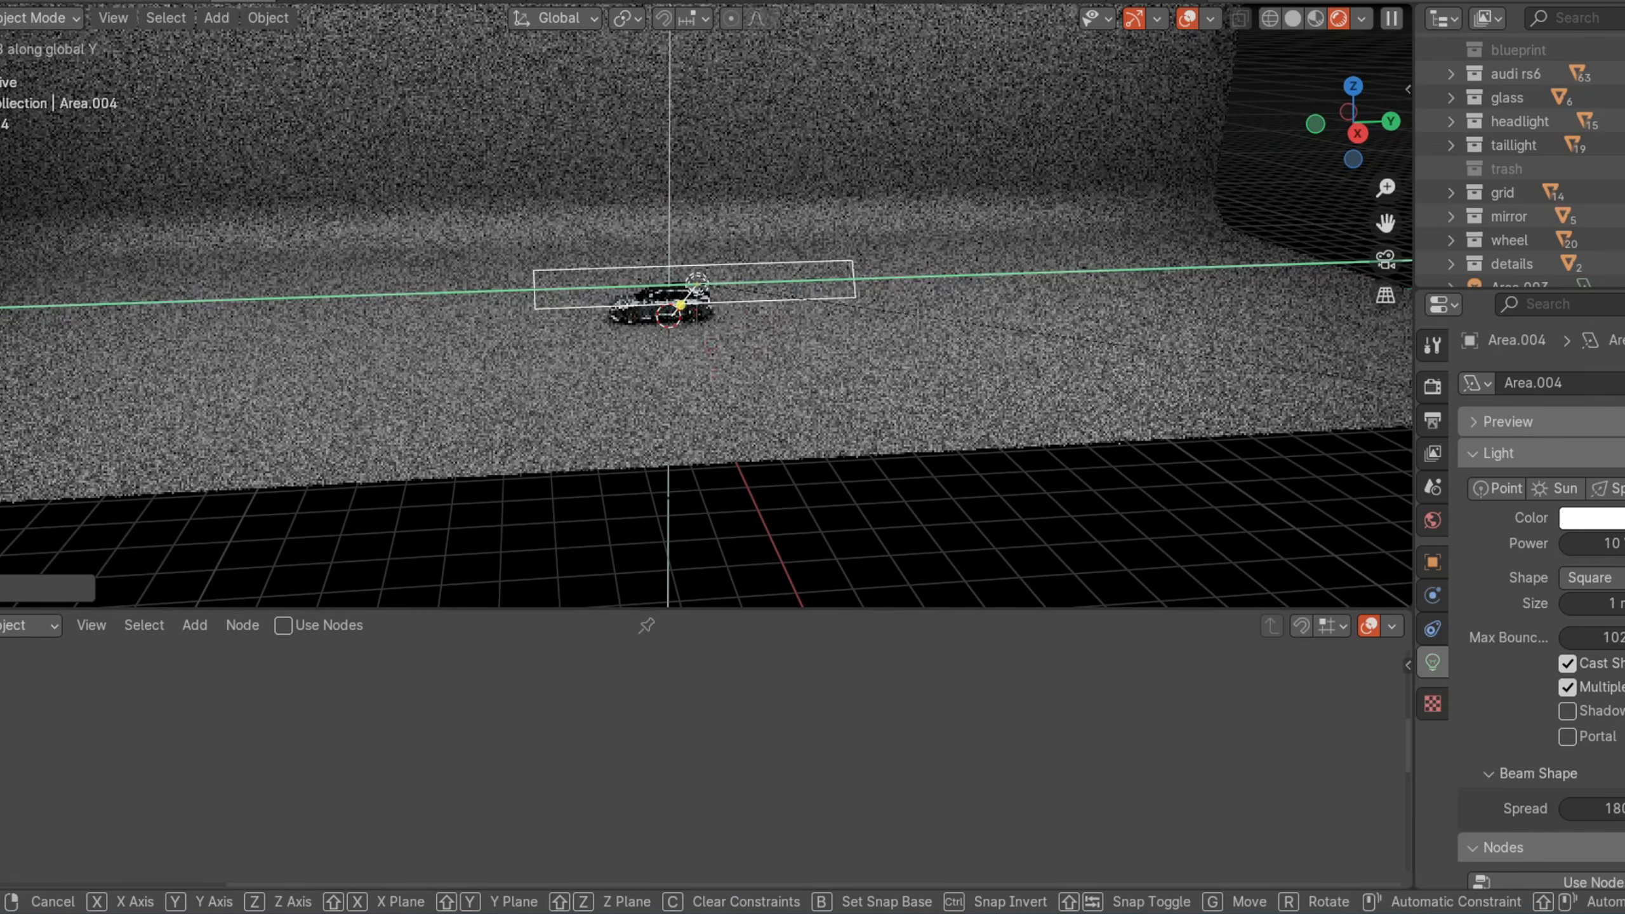
click(62, 544)
key(s)
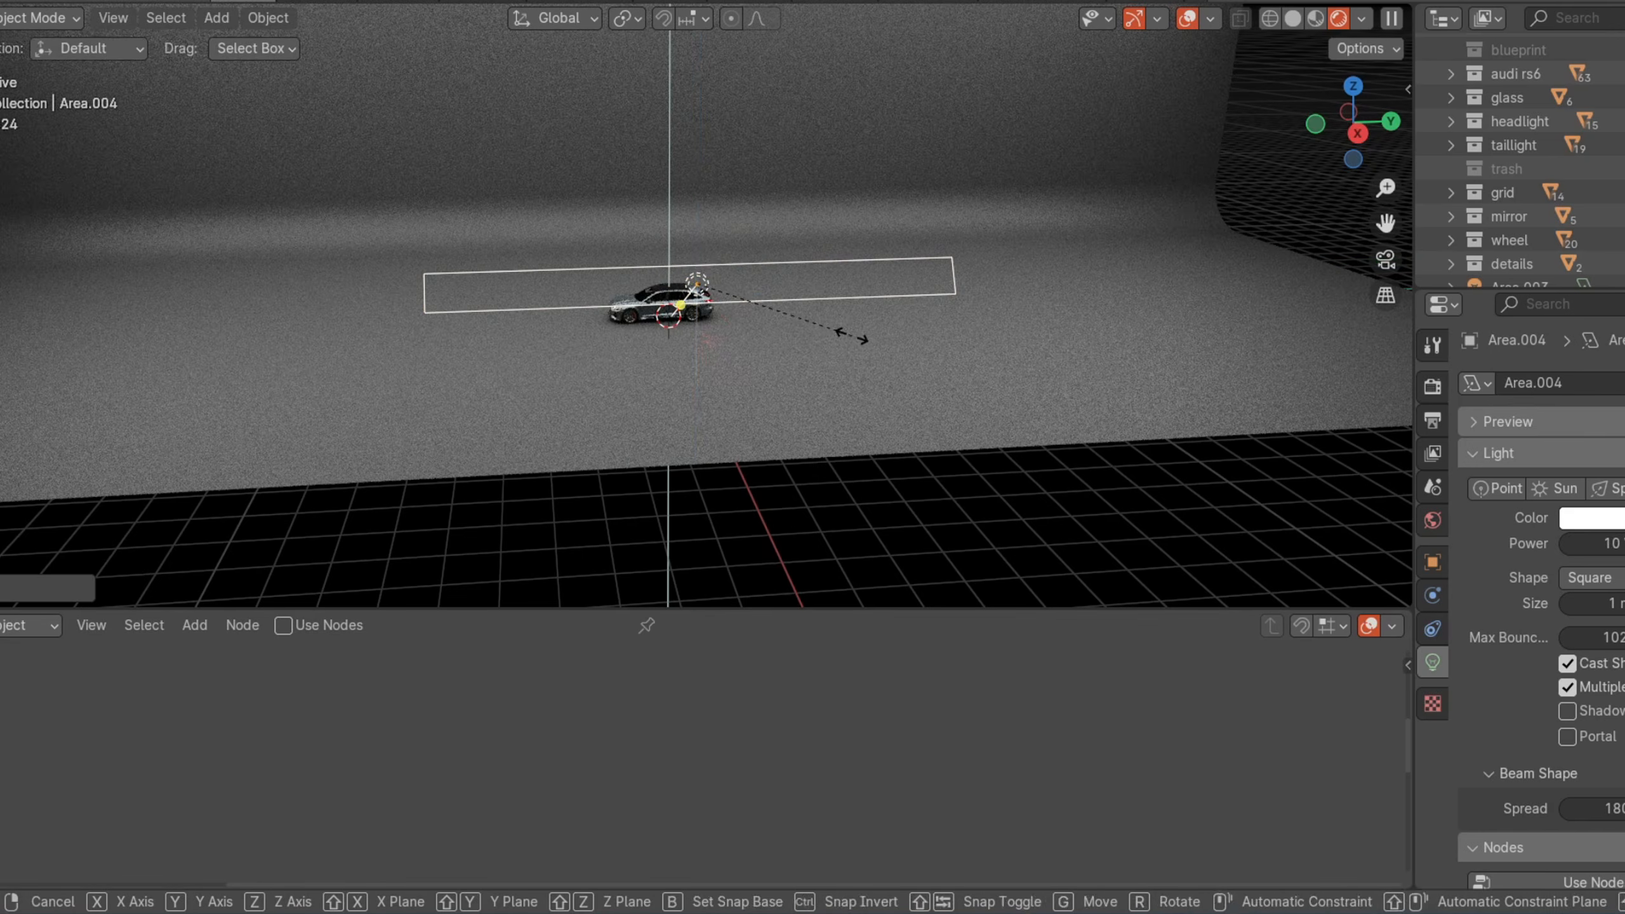
key(z)
click(1201, 236)
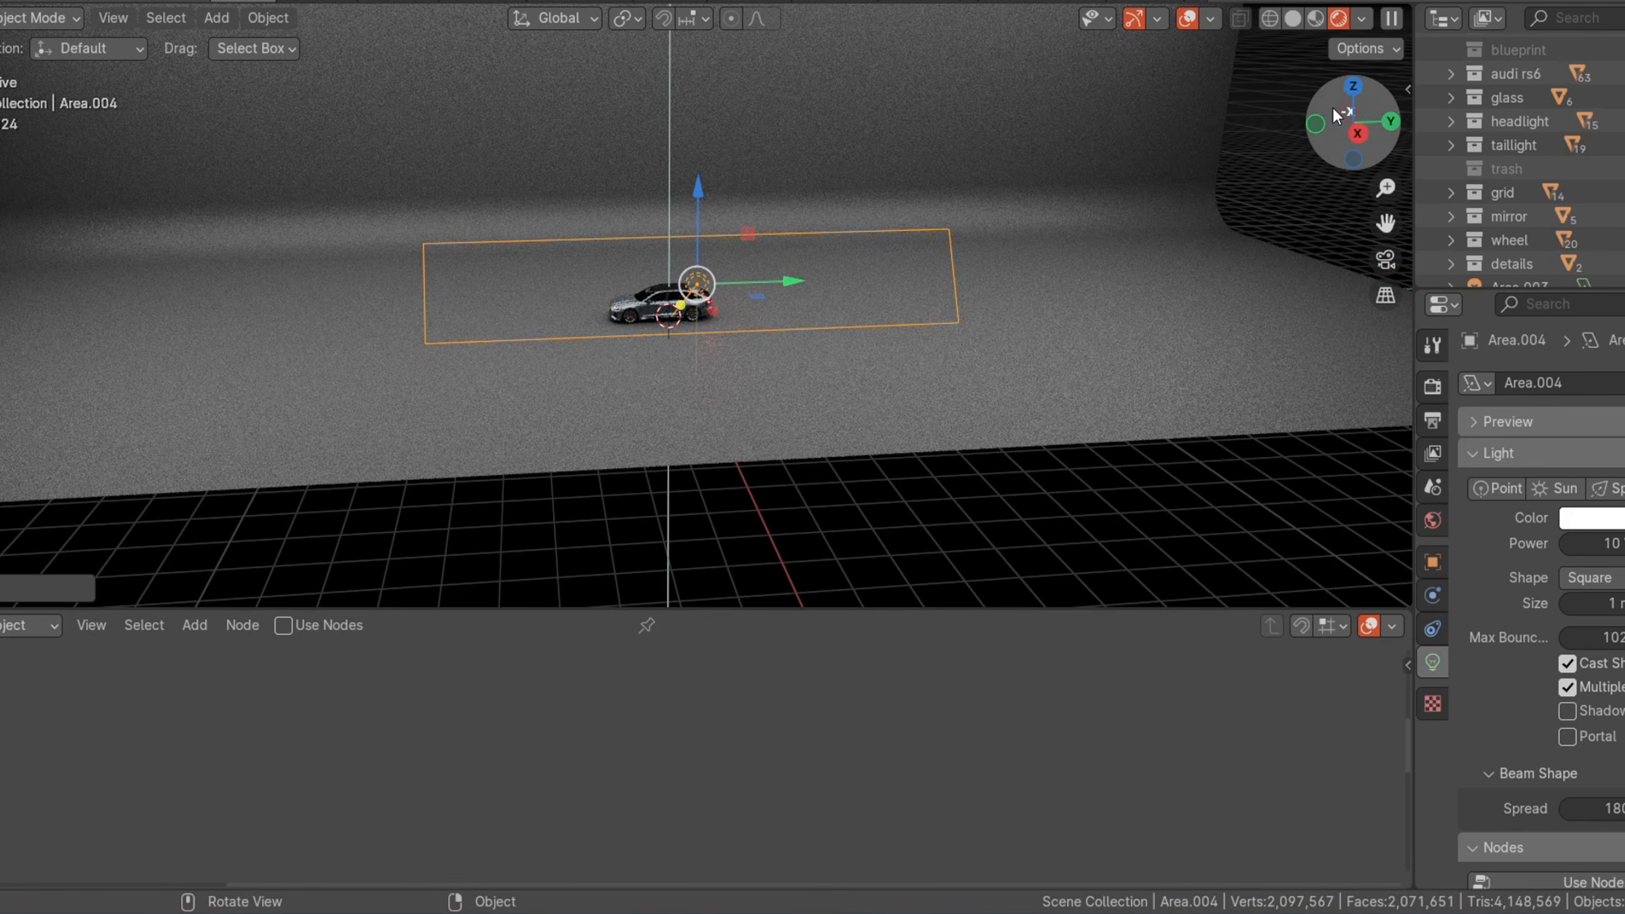
Step: Set the side light's power to 500 W and check its effect on the rendered car
drag(1333, 107, 1292, 135)
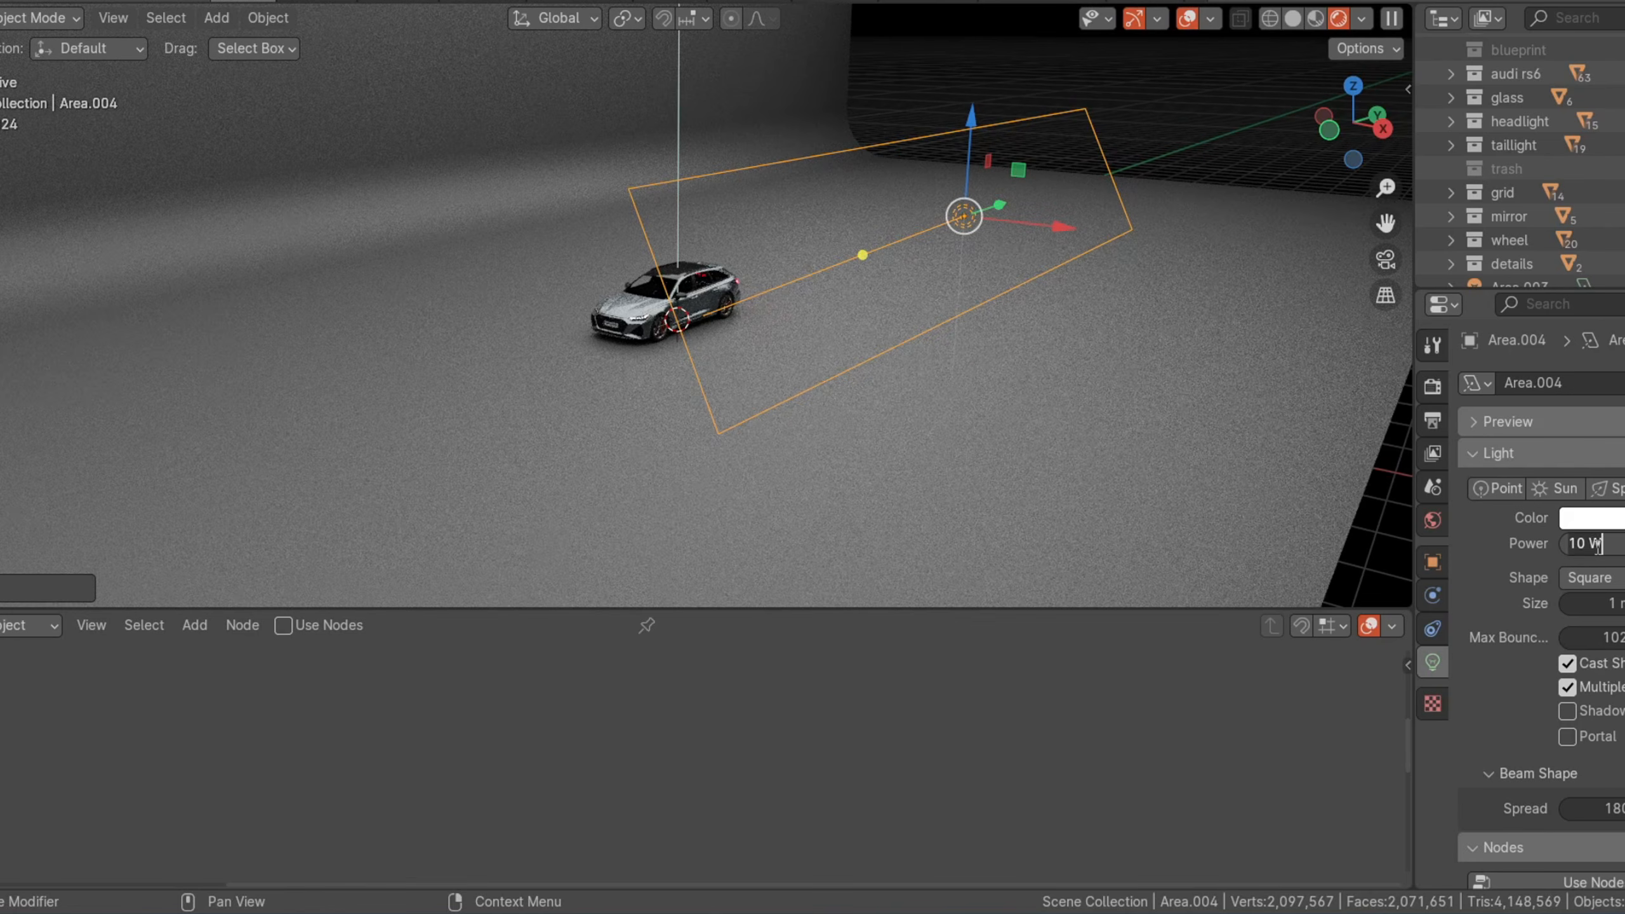
key(Return)
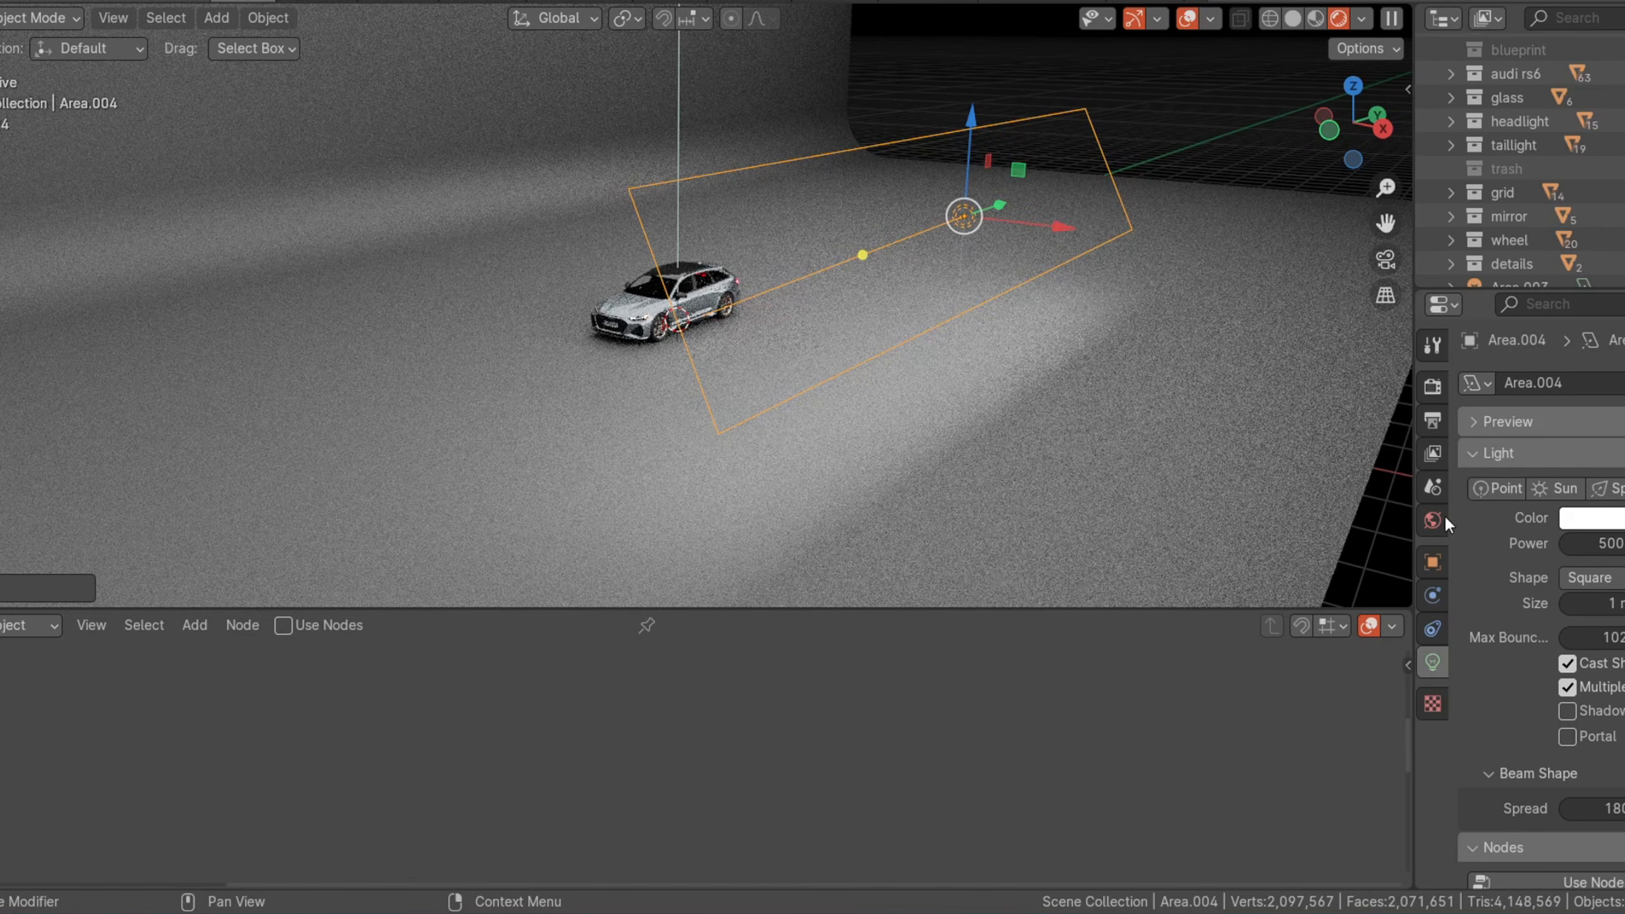
scroll(983, 477, up, 6)
scroll(836, 388, down, 7)
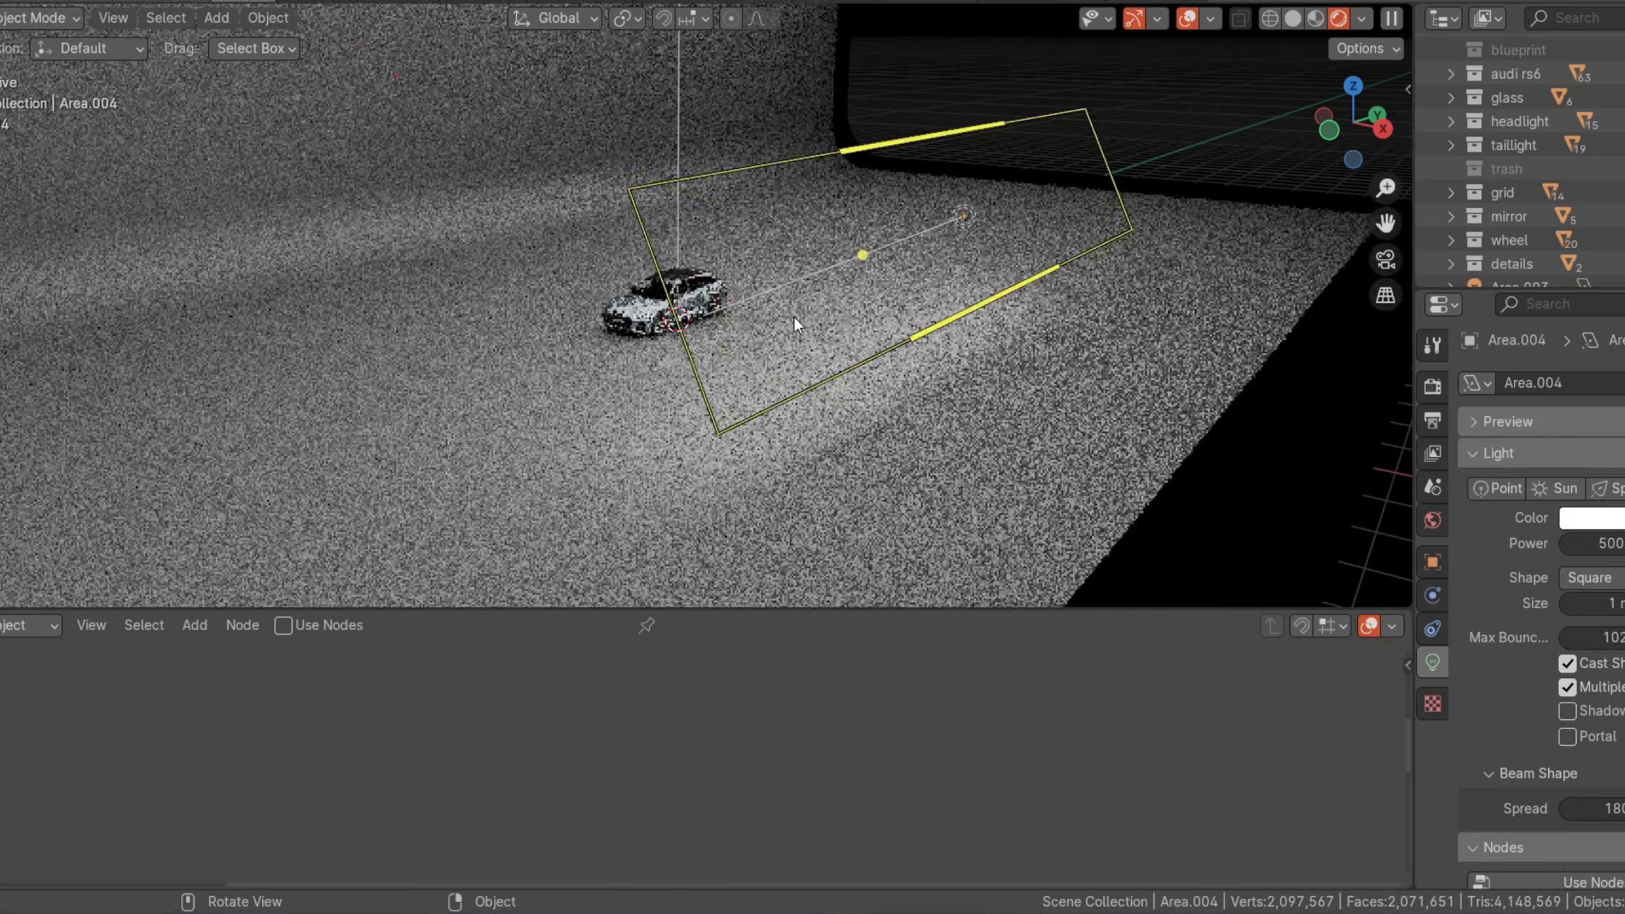
Step: Add a third area light and move it along Y to a position ahead of the car's front
key(shift+a)
mouse_move(629, 364)
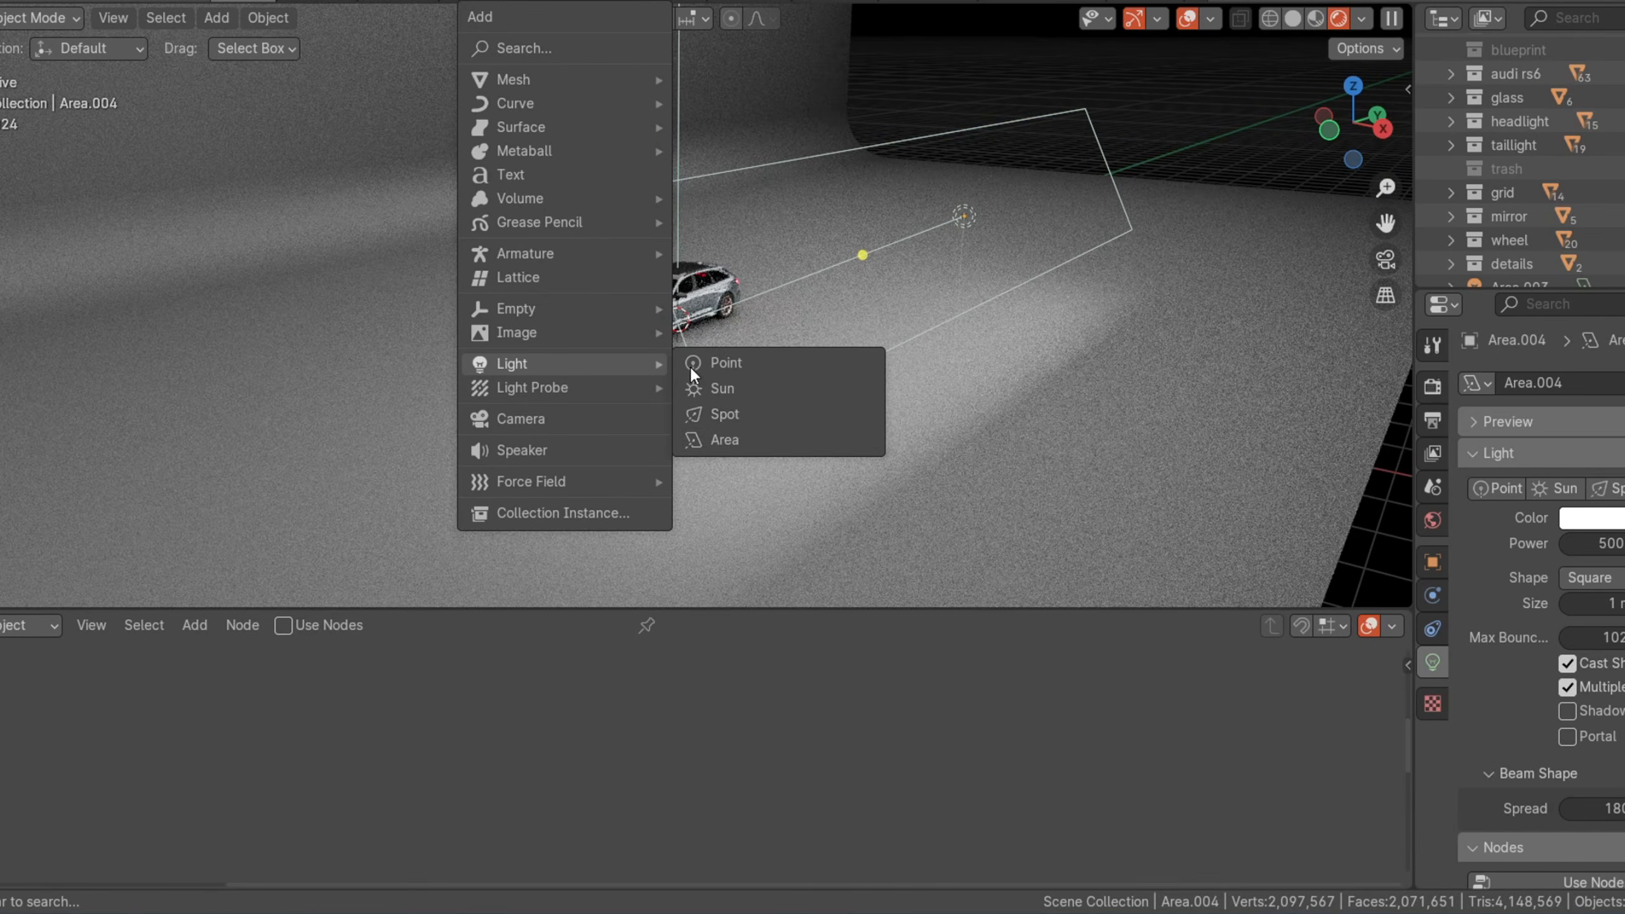
click(718, 439)
middle_drag(721, 437, 897, 257)
key(g)
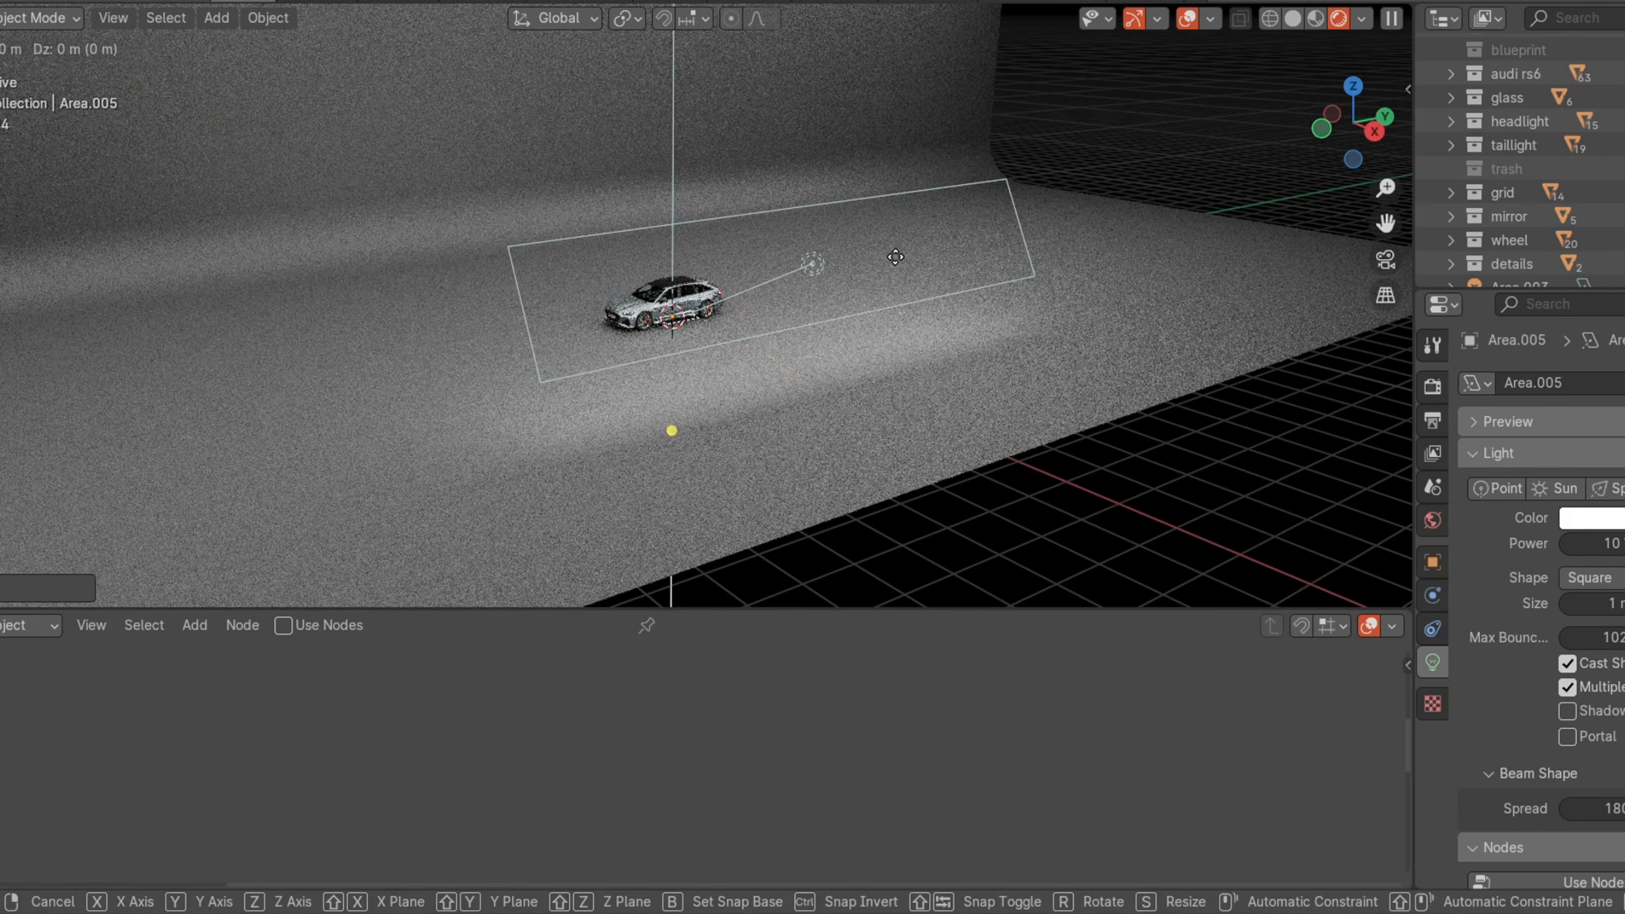
key(x)
key(y)
click(668, 282)
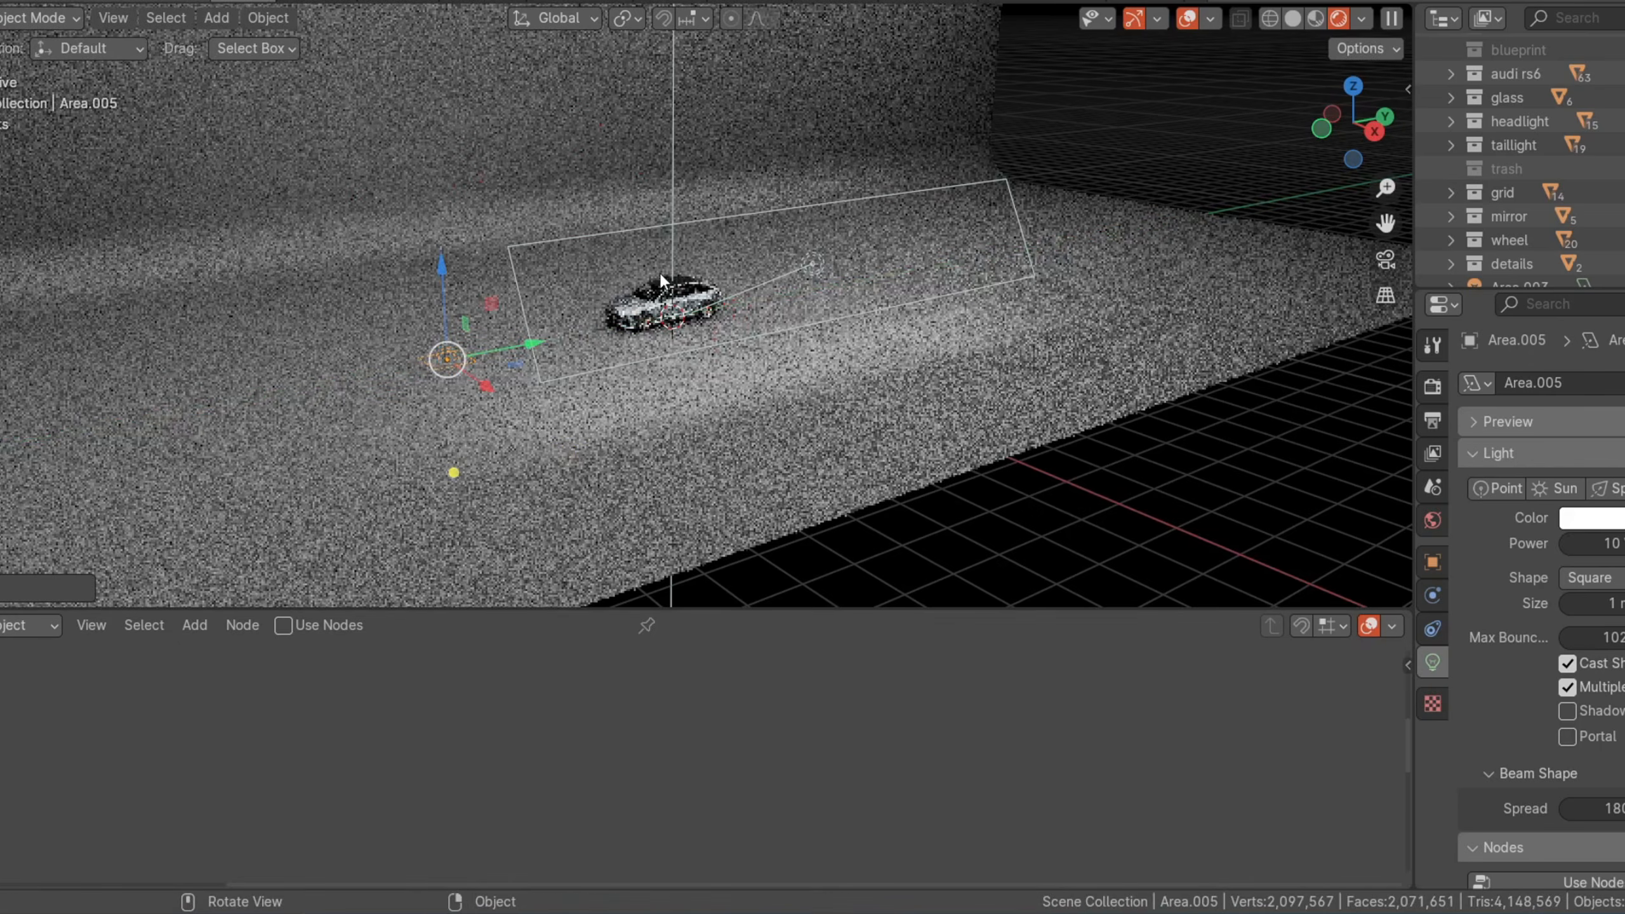
Step: Raise the front light along Z above the car's height and tilt it in side view to aim down at the car
key(g)
key(z)
click(571, 226)
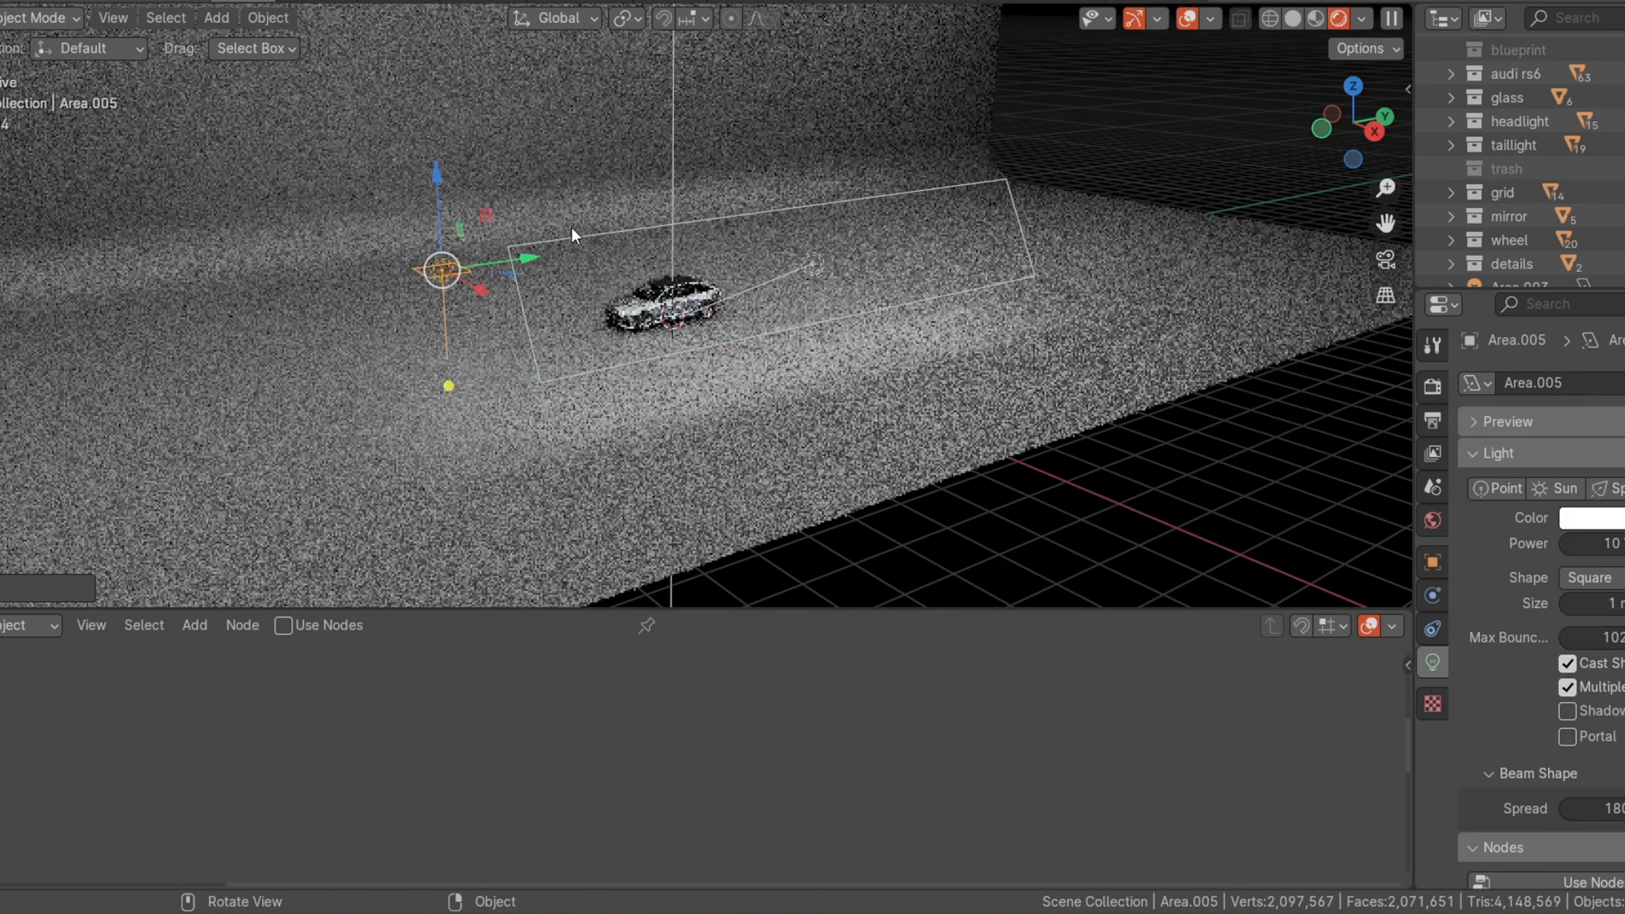
key(KP_3)
key(r)
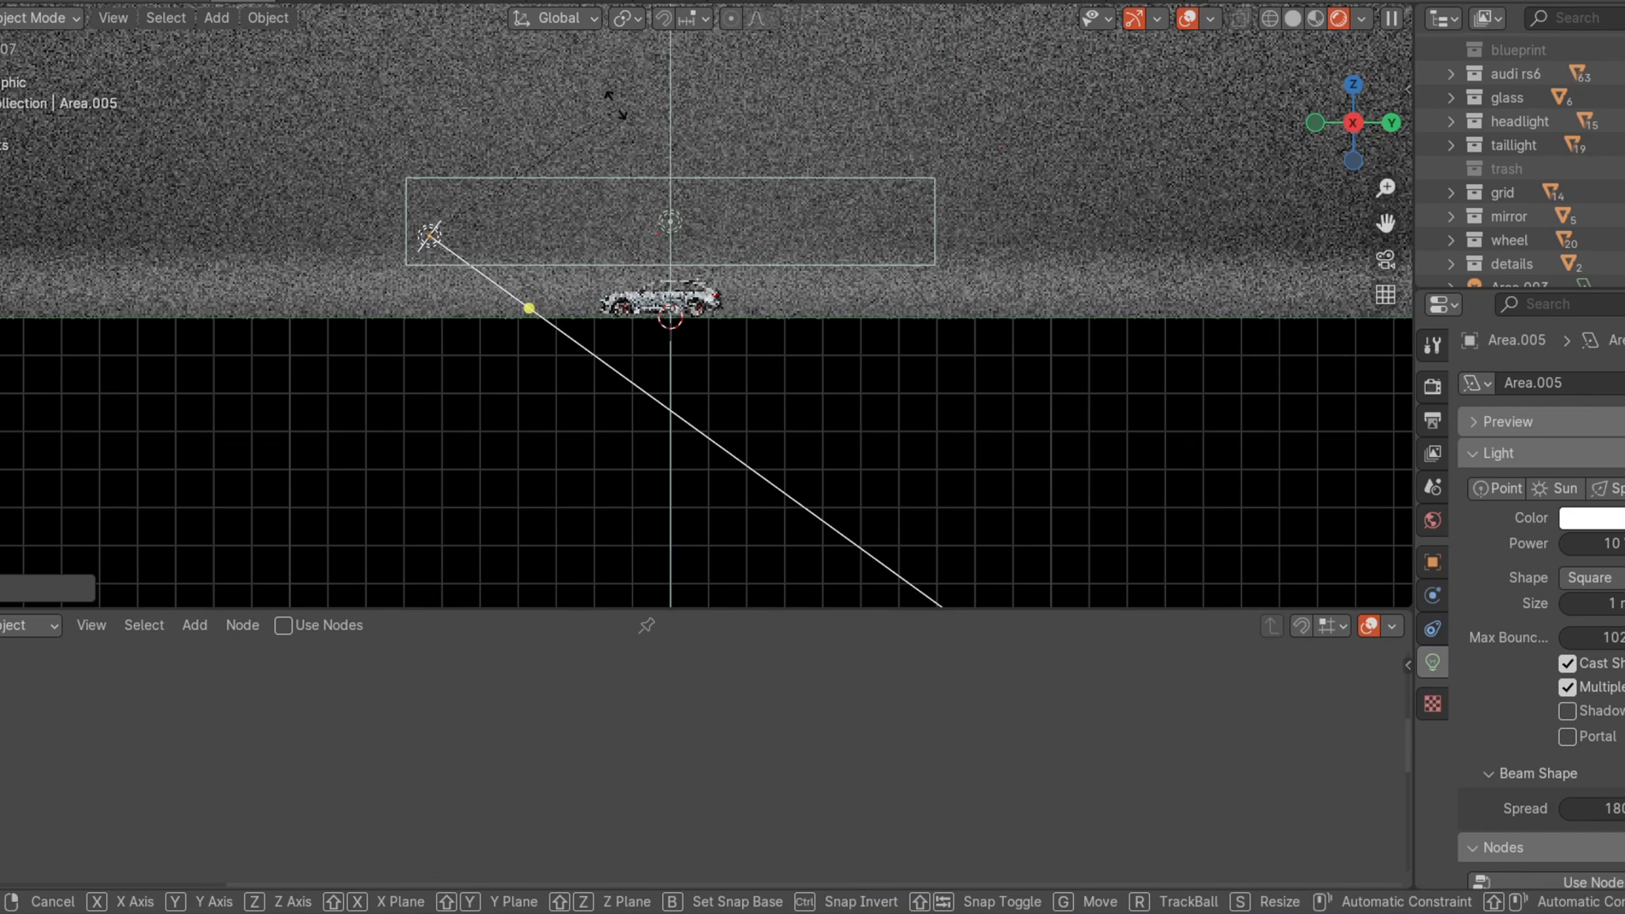
click(1235, 608)
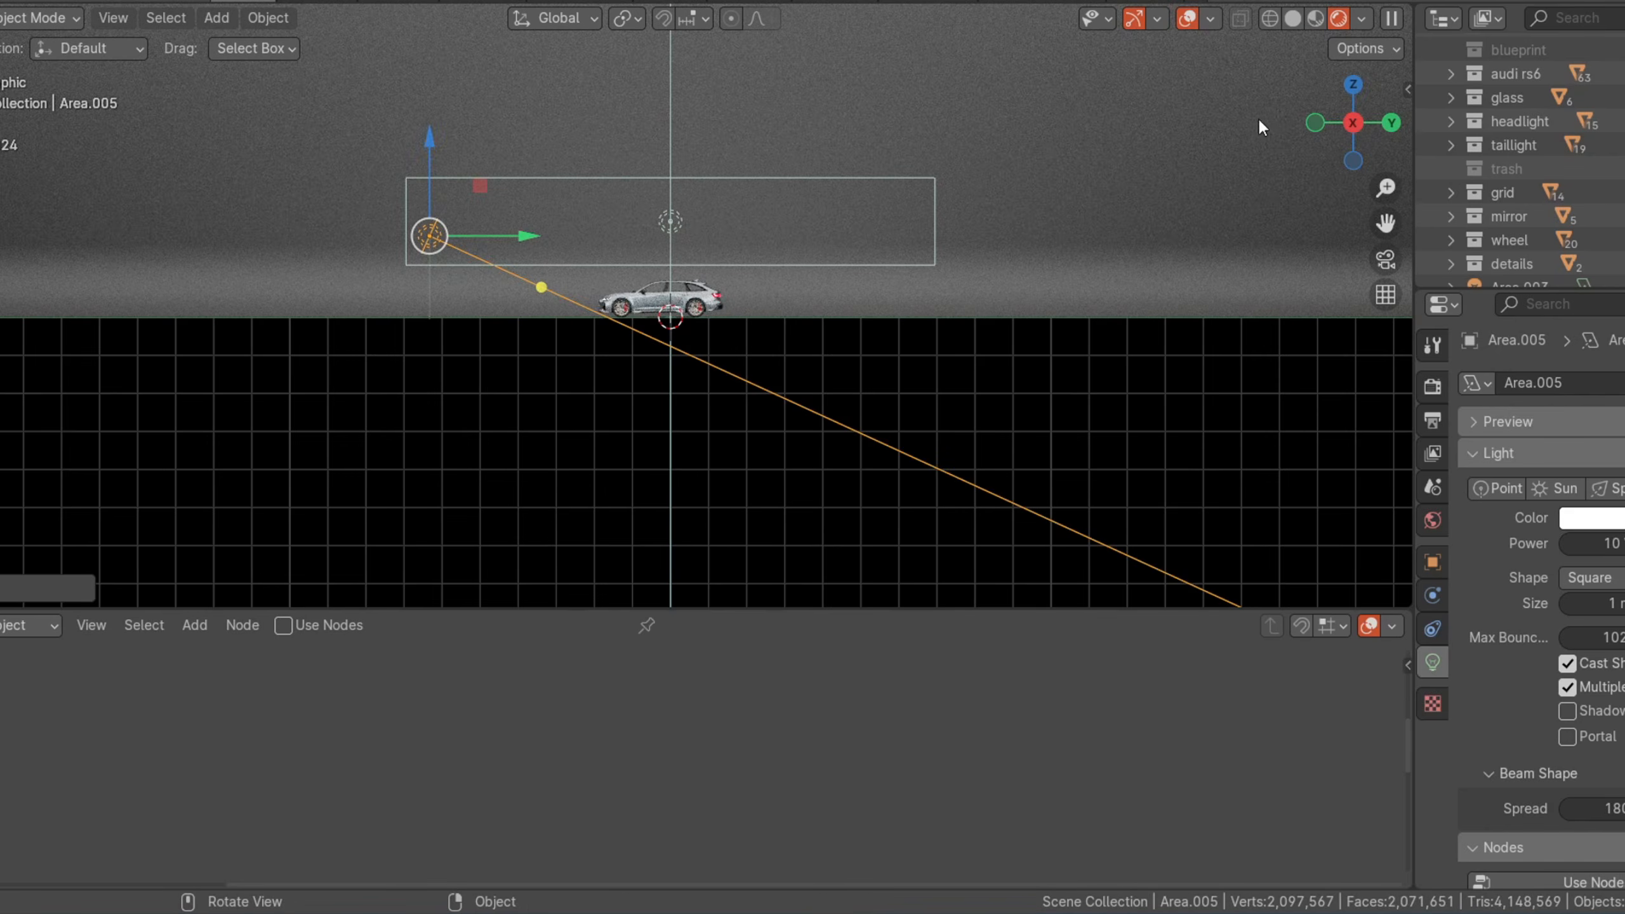
Step: Stretch the front light along X well beyond the car's width and increase its height along Z
middle_drag(1257, 118, 1316, 118)
key(g)
key(x)
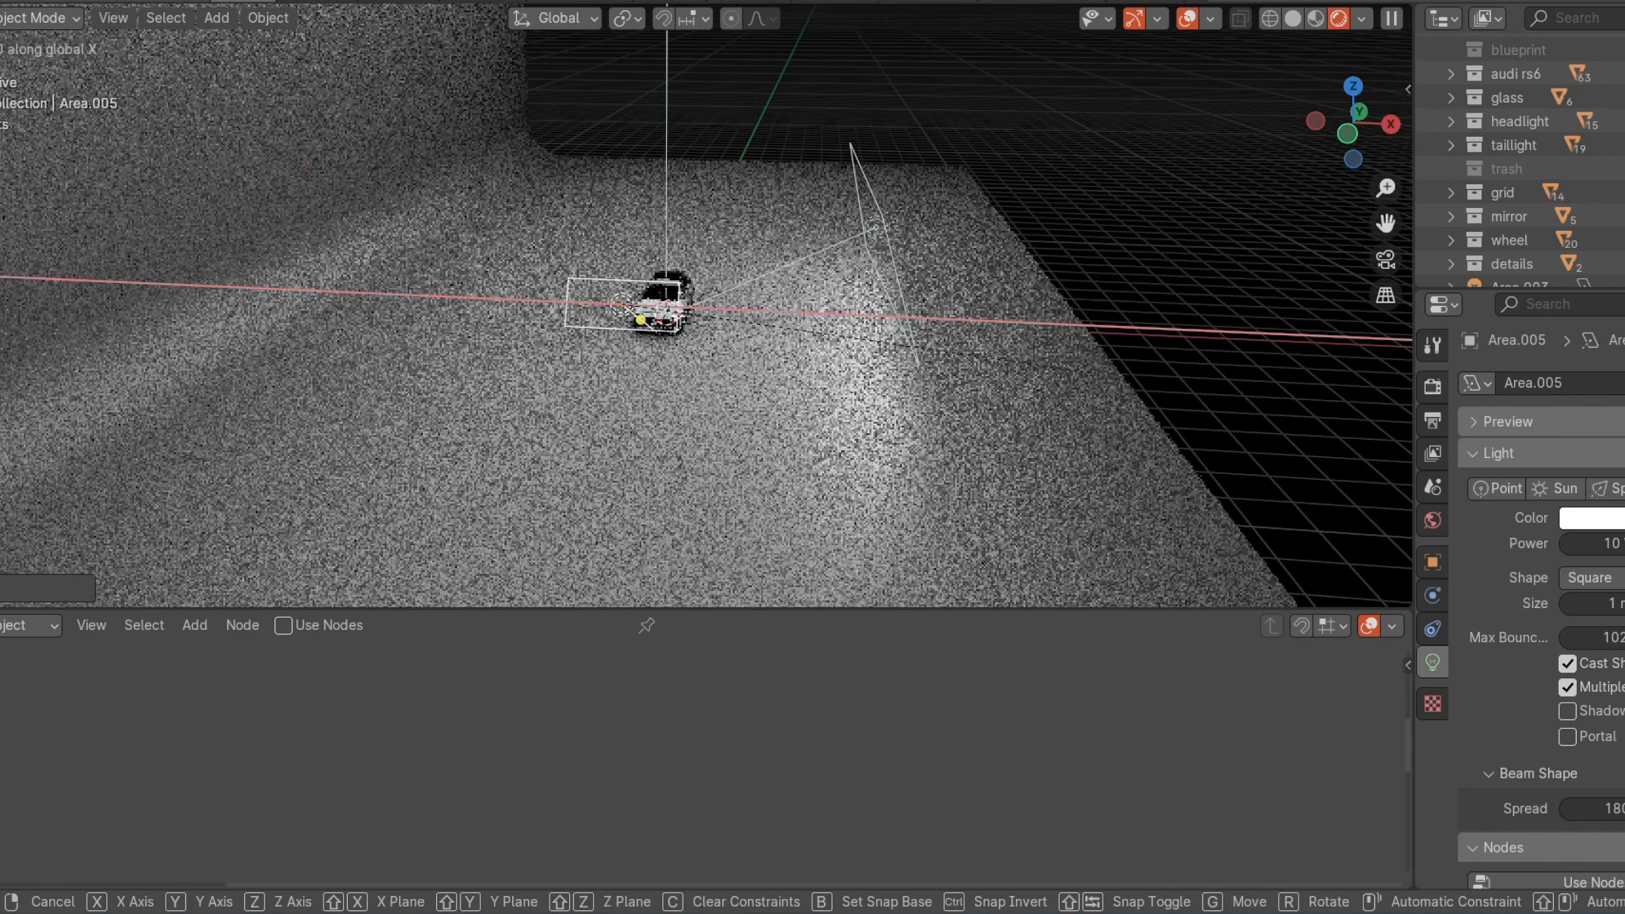
click(290, 501)
key(s)
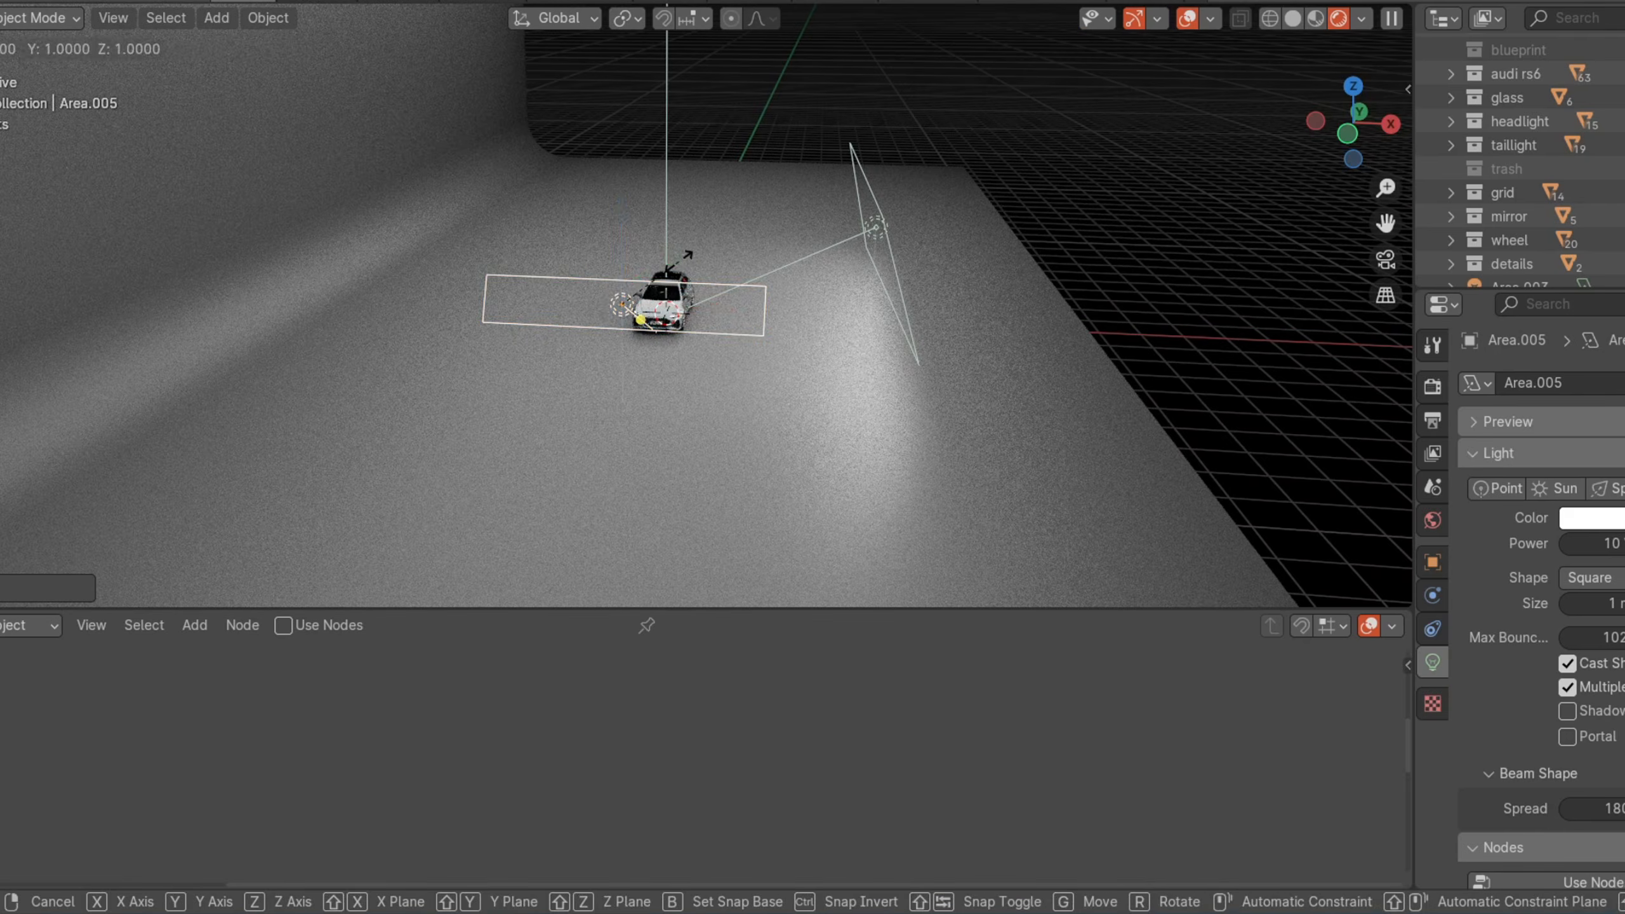
key(z)
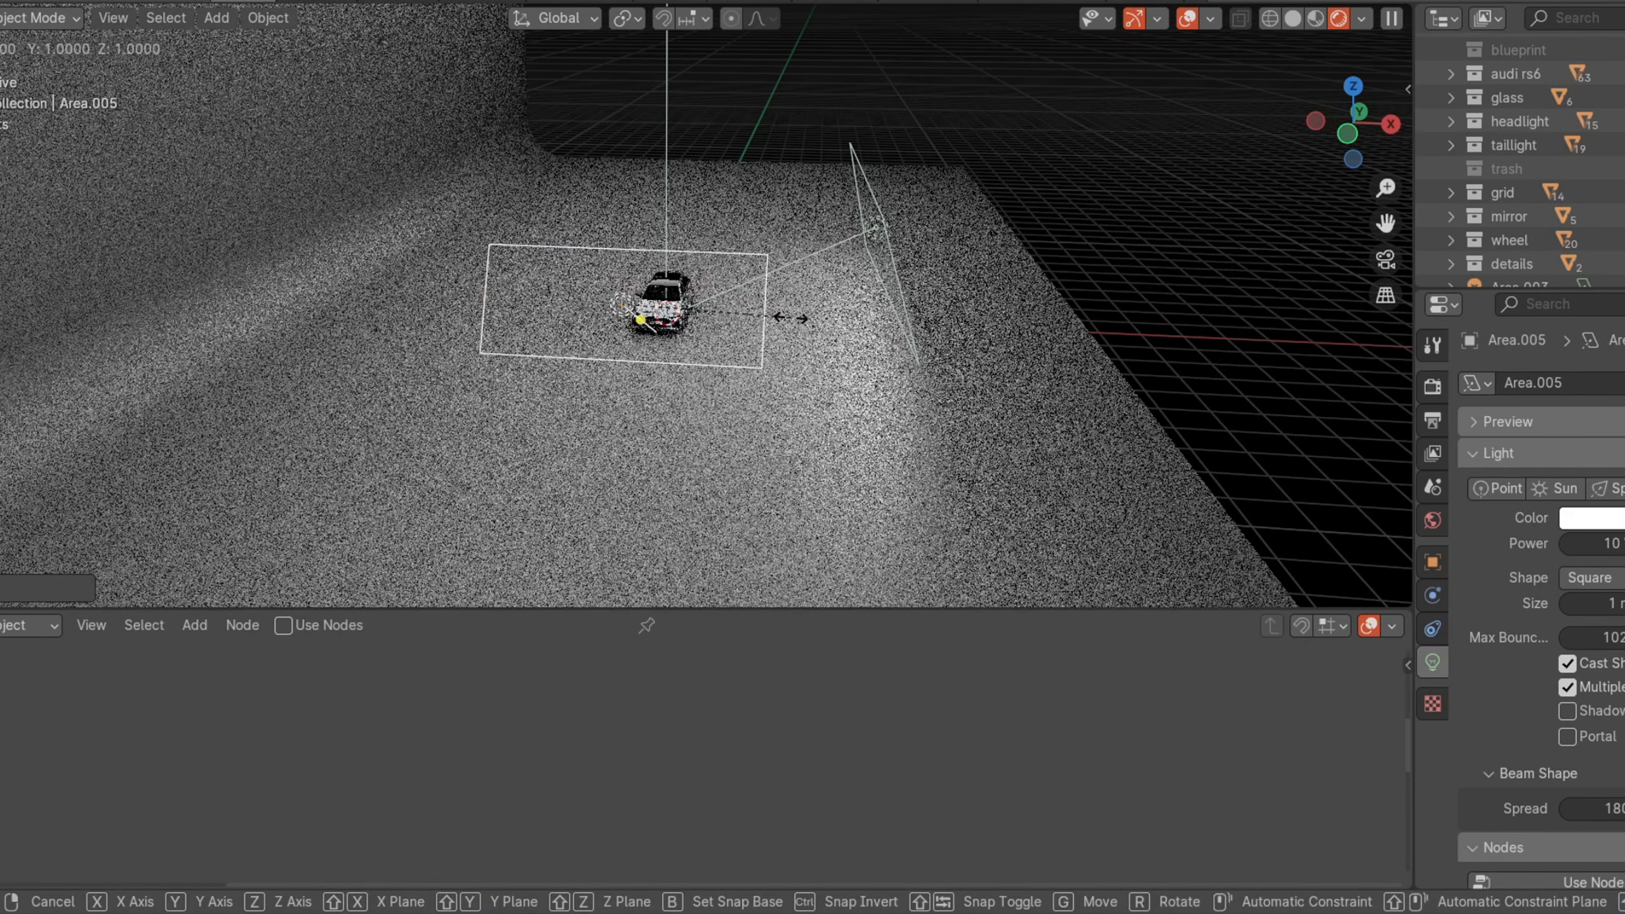
key(x)
click(979, 337)
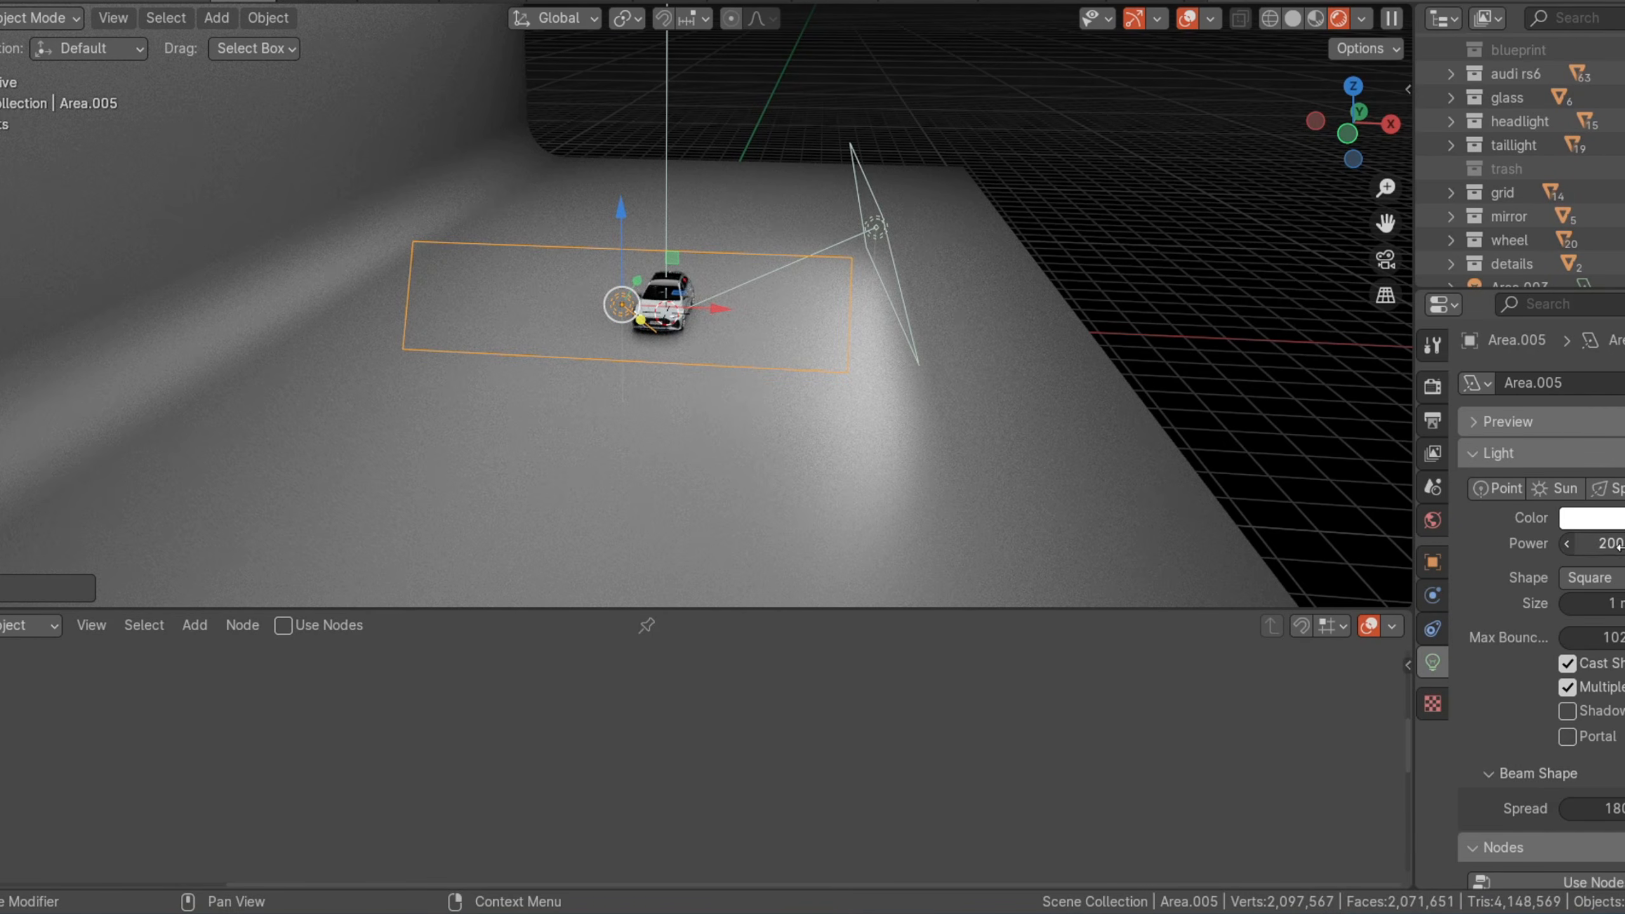
Step: Set the front light's power to 100 W and check its effect on the car's front end
middle_drag(1314, 490, 1344, 128)
scroll(525, 352, up, 5)
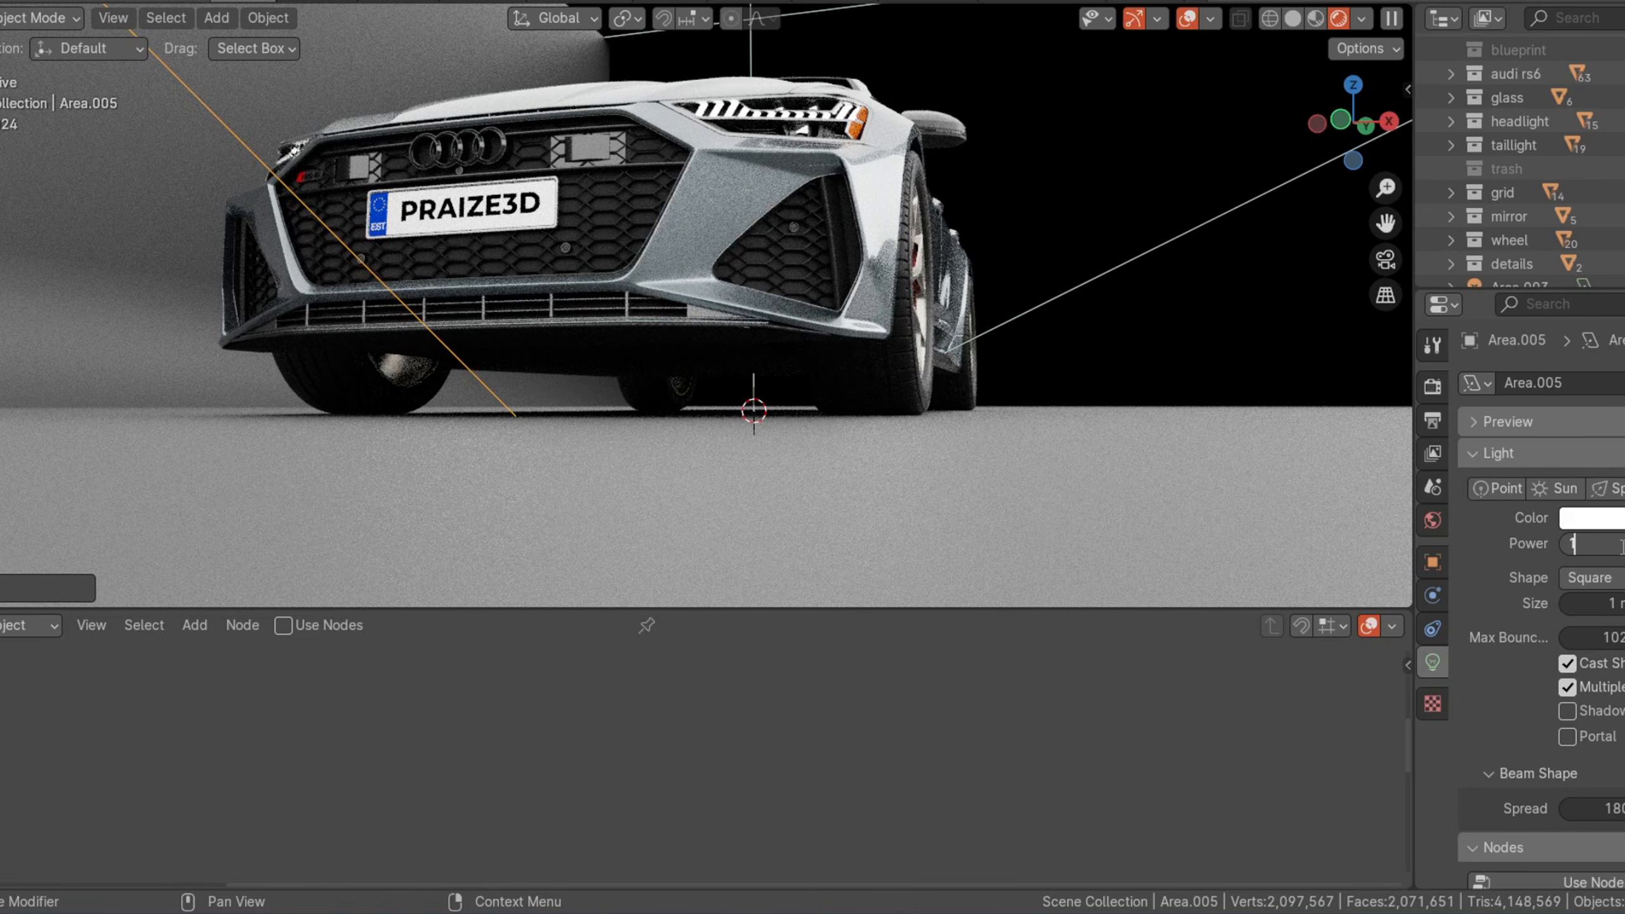
key(Return)
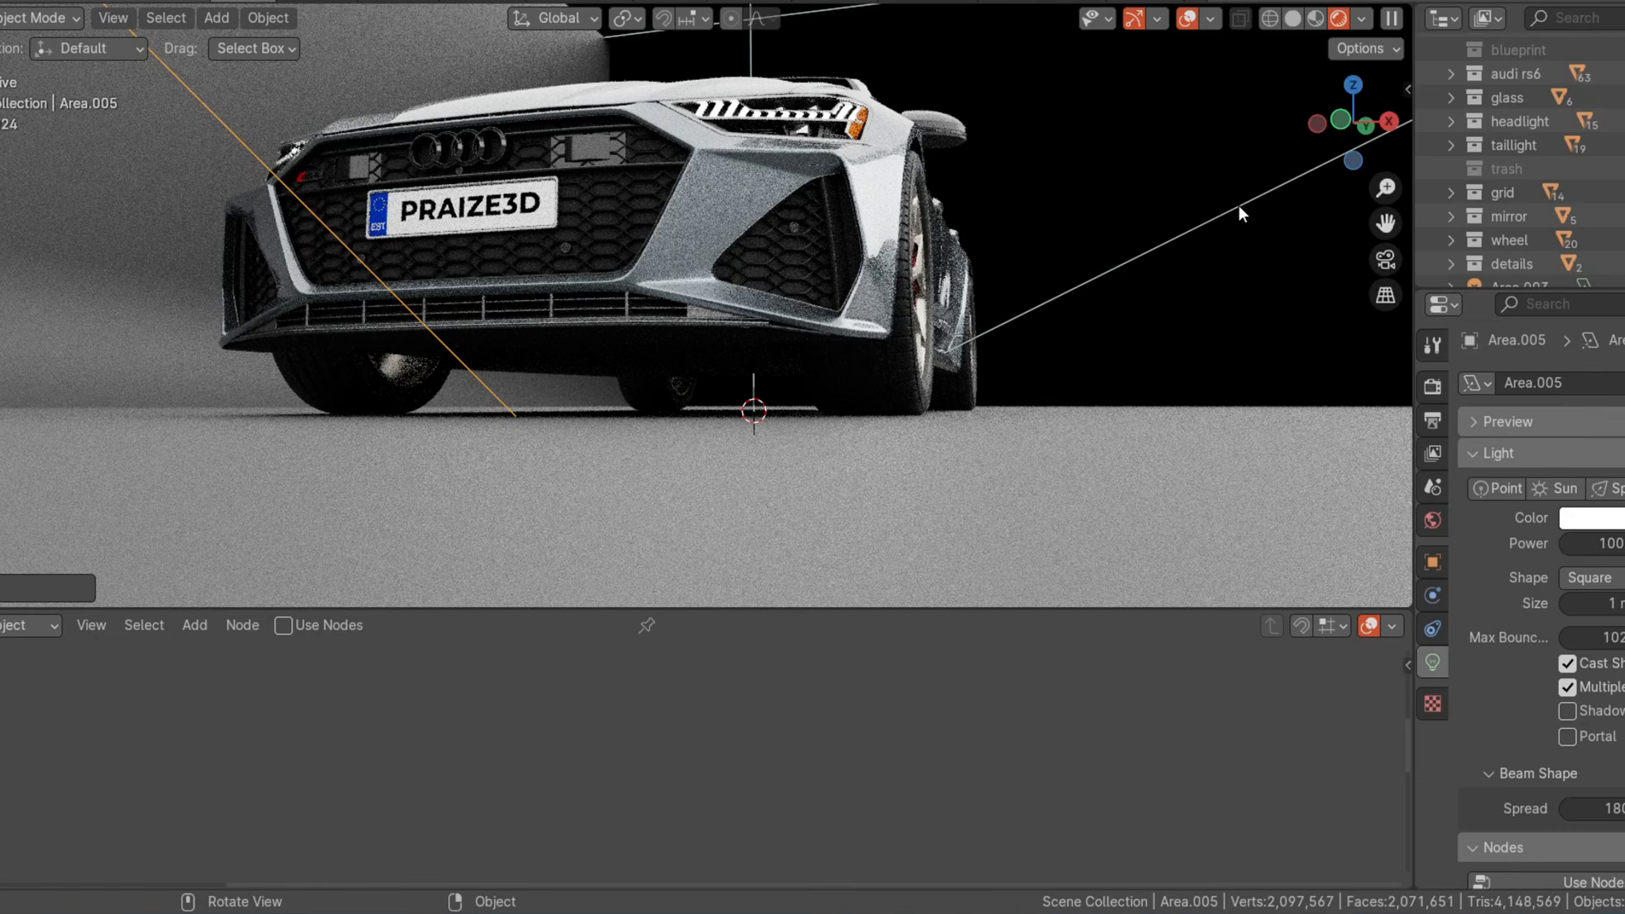
Step: Adjust the front light's distance from the car along Y
drag(1350, 123, 1308, 200)
scroll(1102, 221, down, 8)
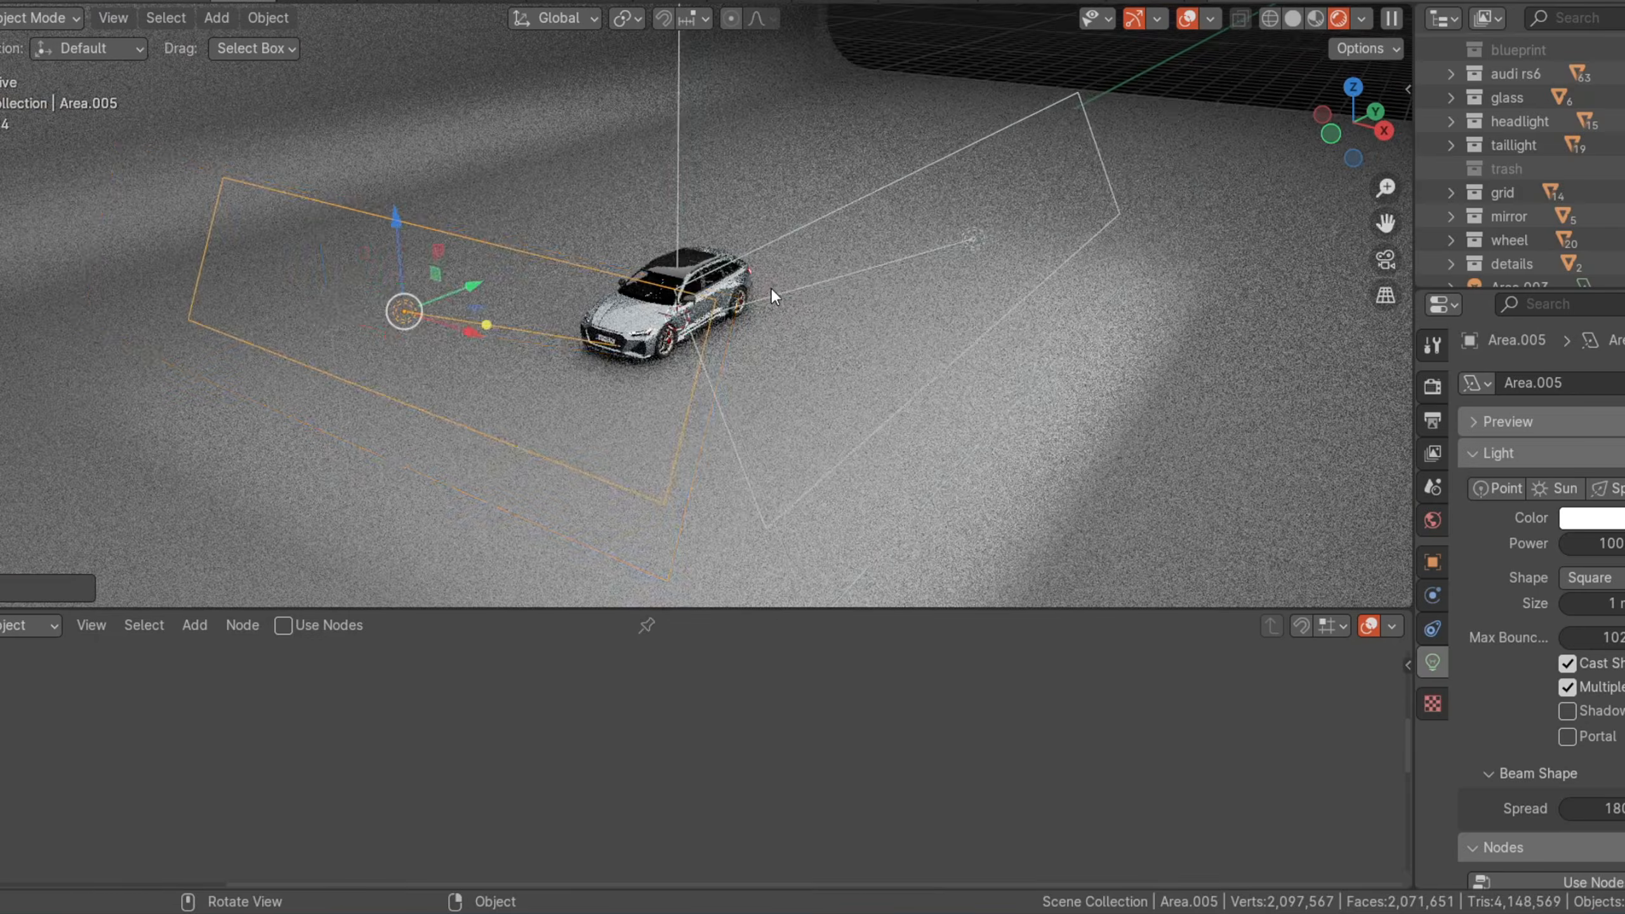
scroll(771, 289, down, 1)
key(g)
key(y)
click(739, 302)
scroll(1082, 227, down, 2)
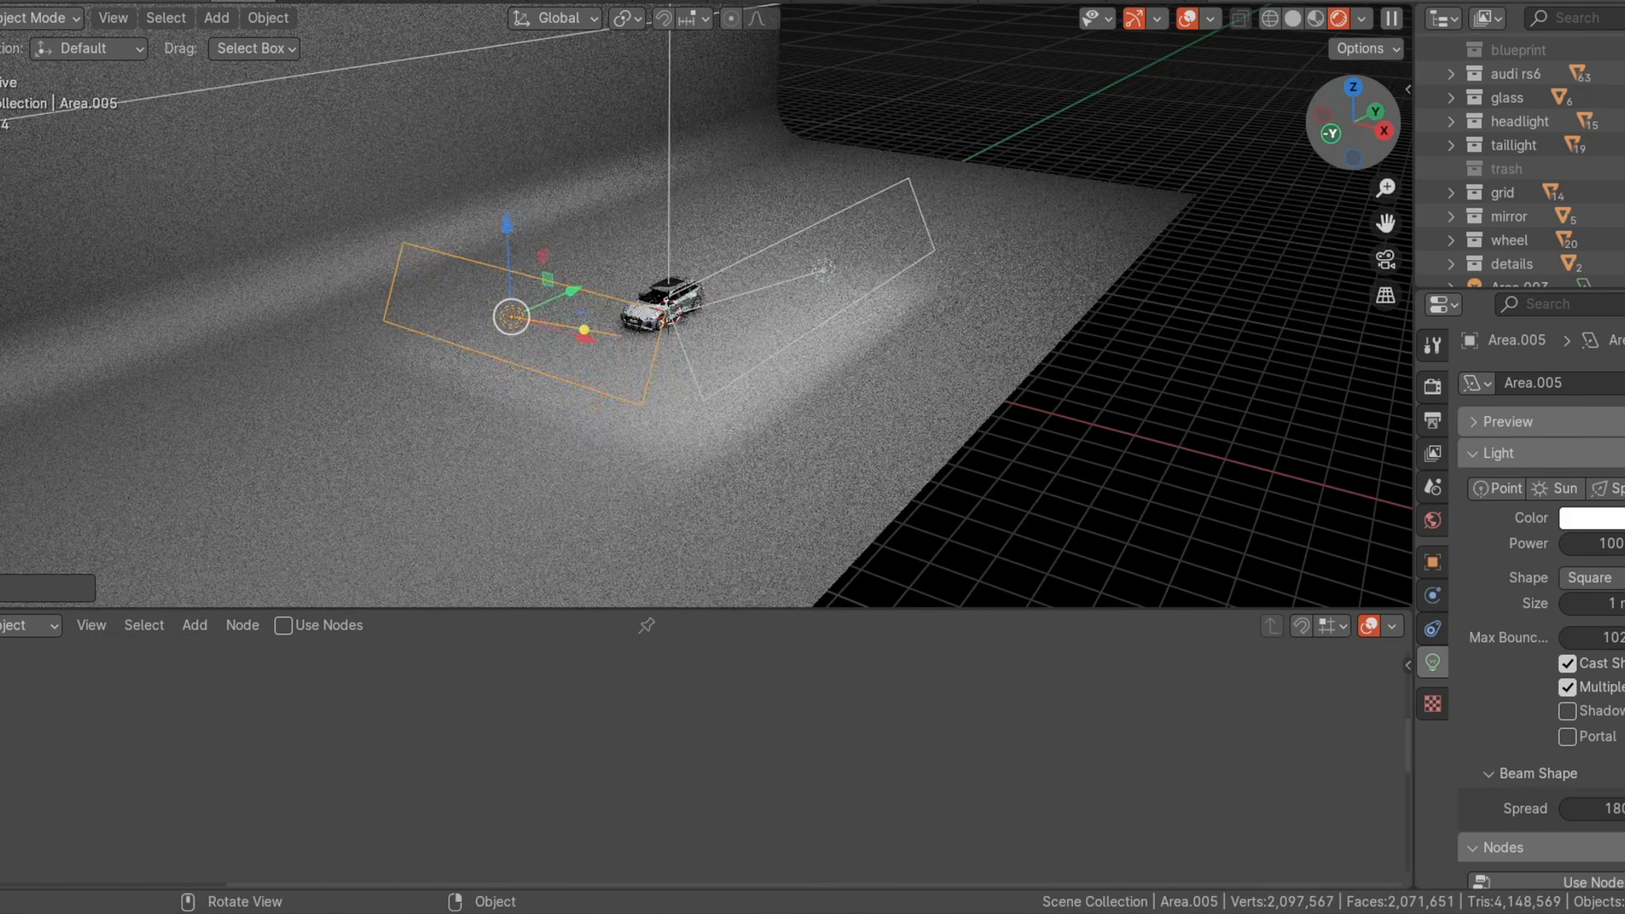
Step: Duplicate the front light and place the copy behind the car's rear end
drag(1351, 123, 1197, 147)
key(shift+d)
key(x)
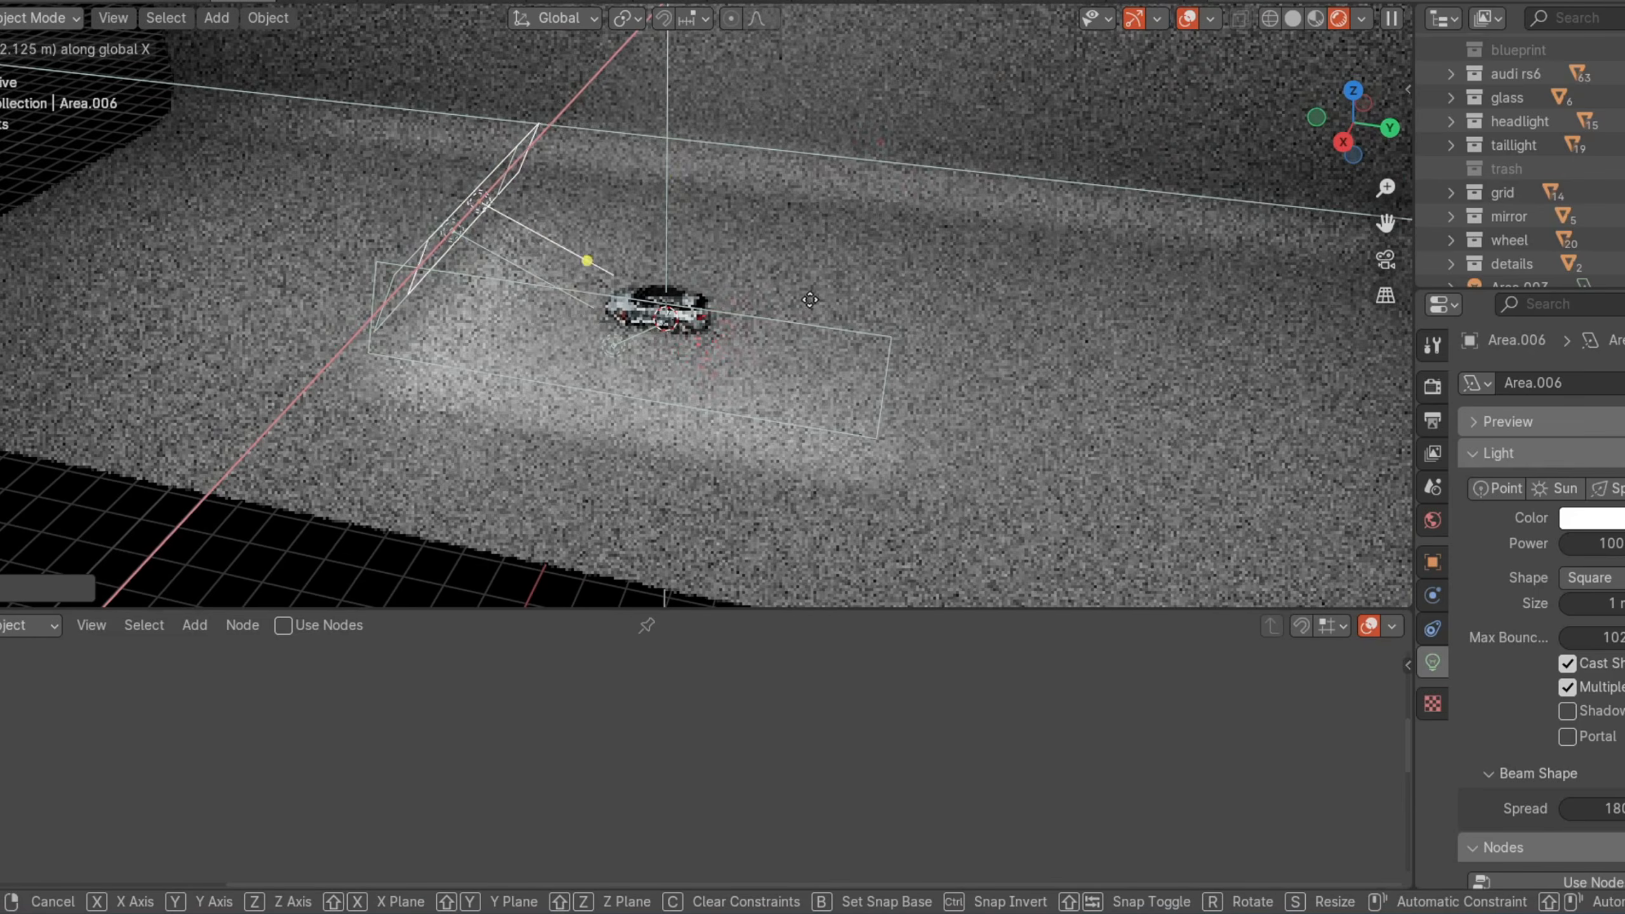
click(1090, 346)
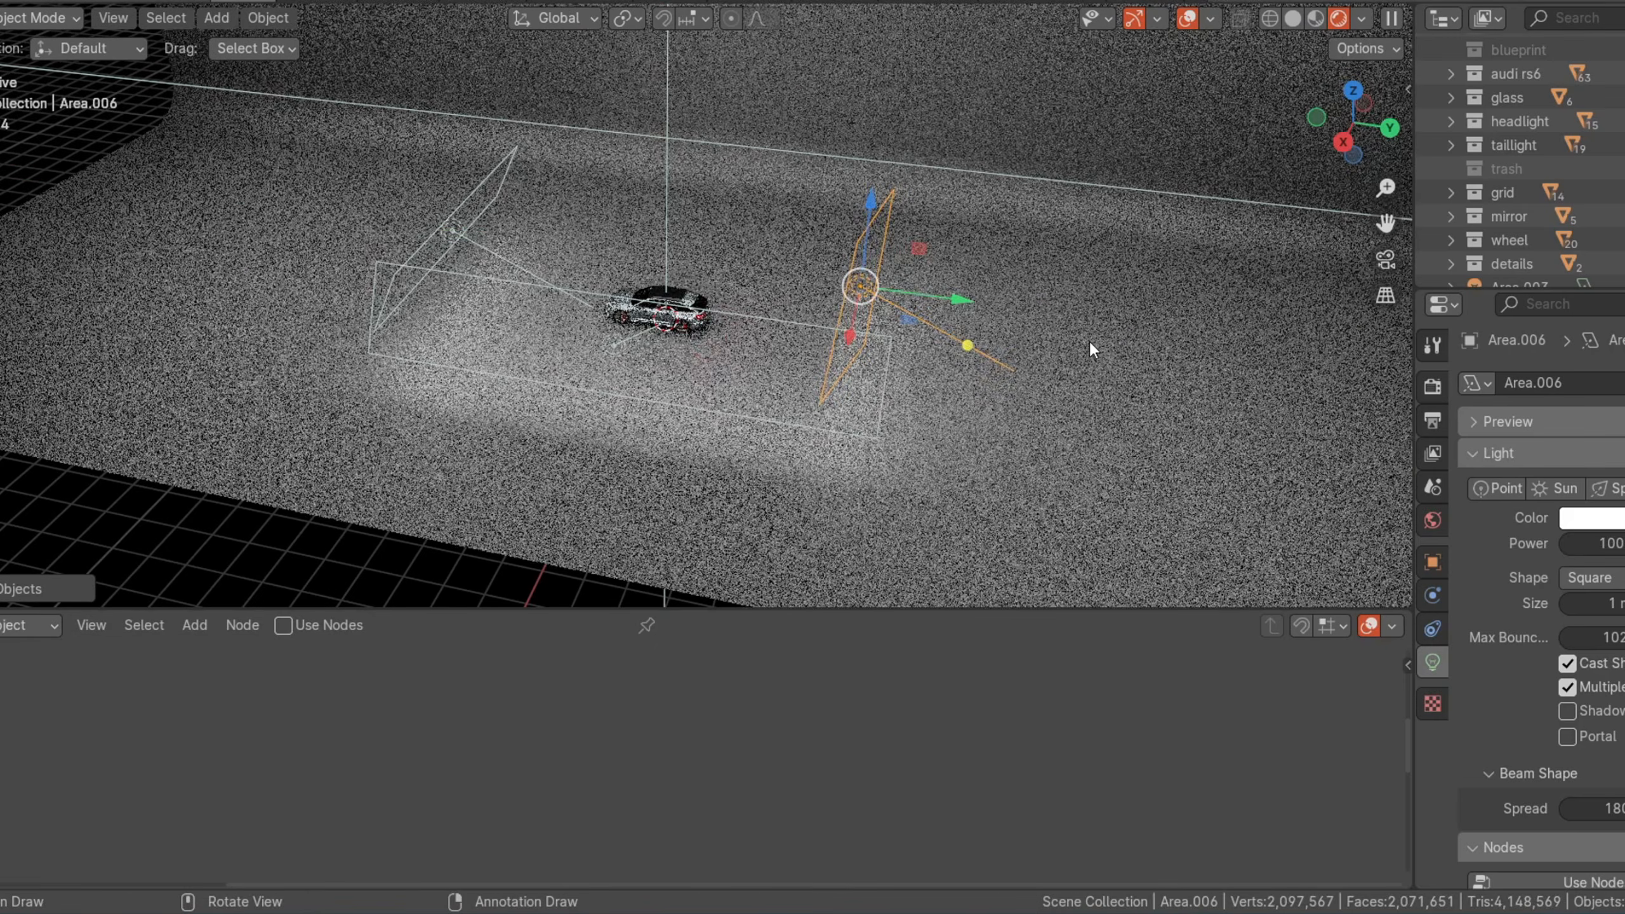
Step: Rotate the rear light 180° about the Z axis to face the back of the car
key(r)
text(z)
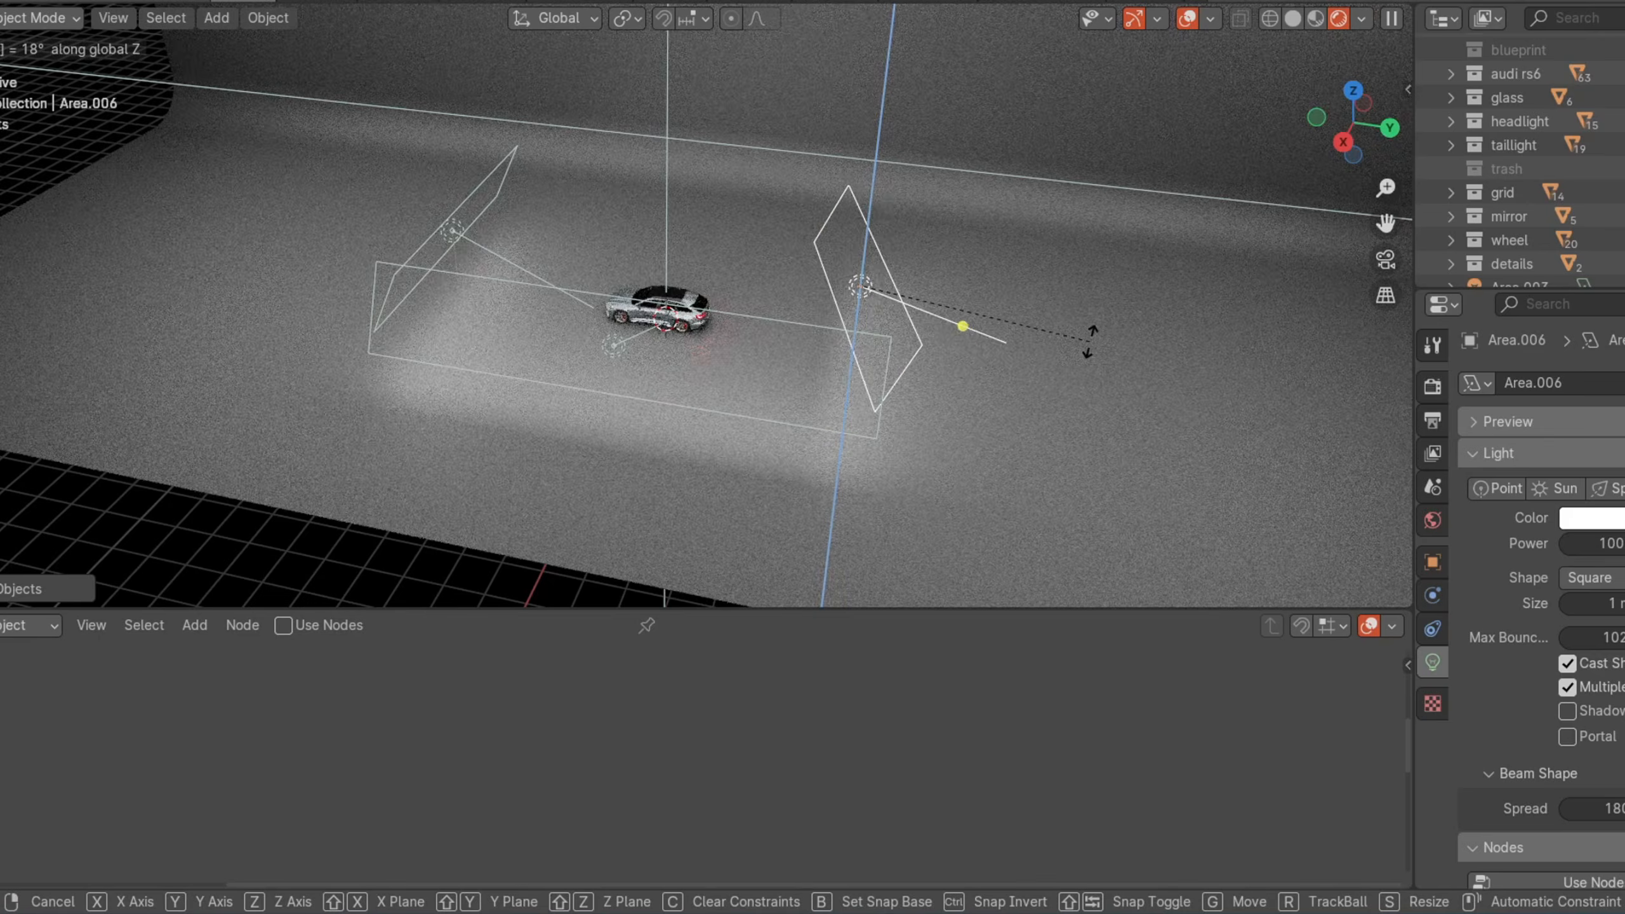
text(180)
key(Return)
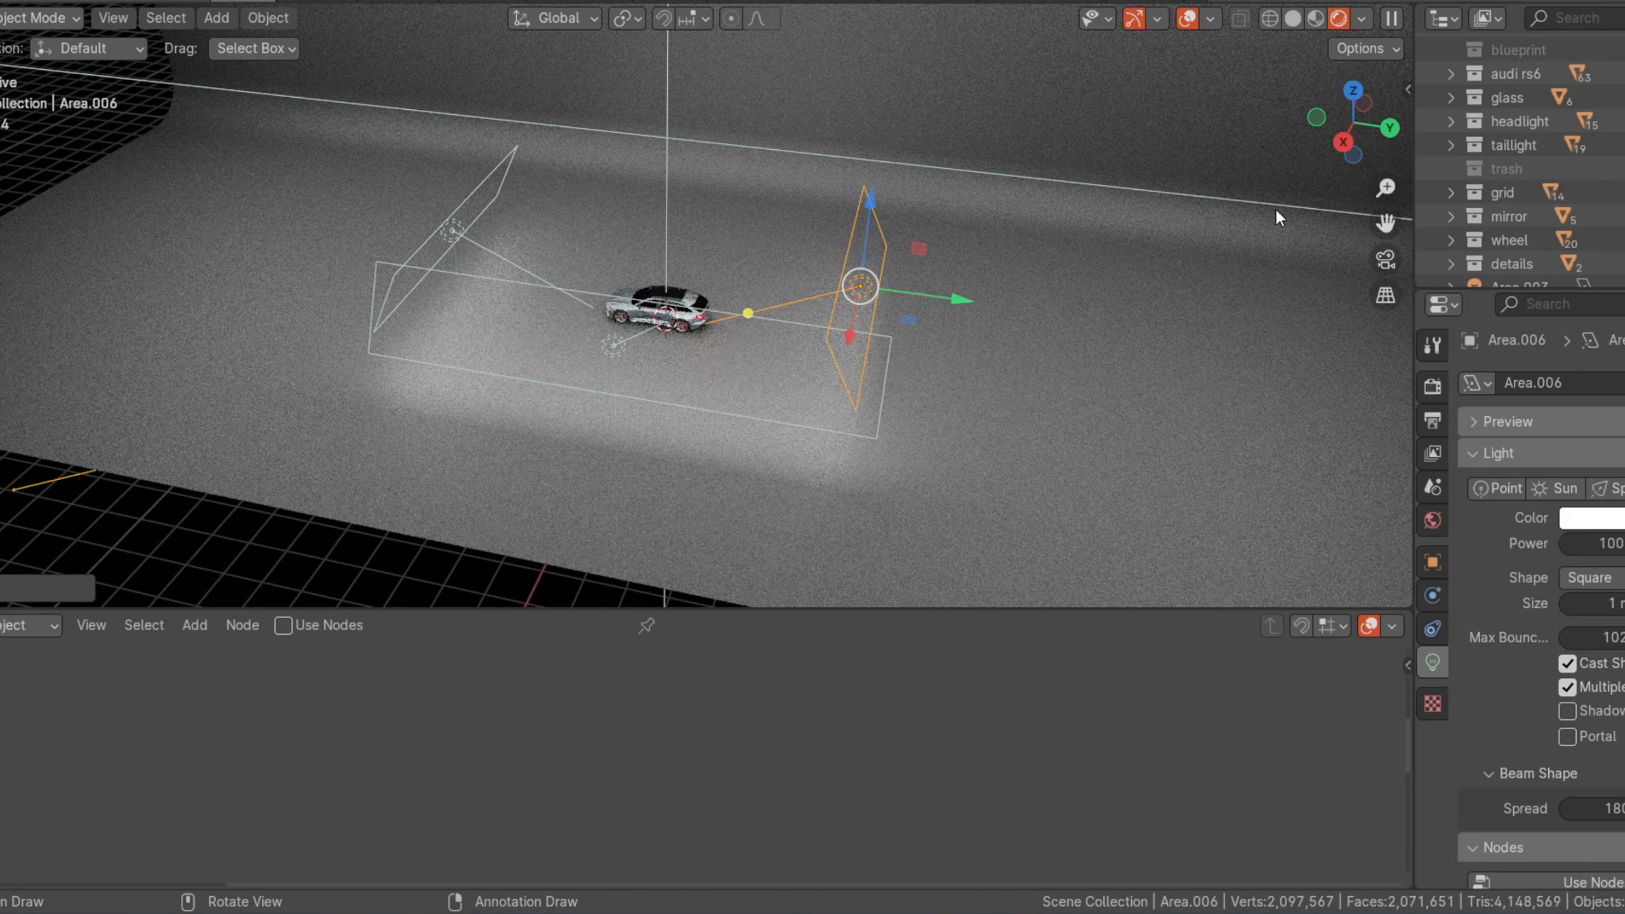
Step: Select the camera, look through it and pull it back to frame the whole car
middle_drag(1276, 211, 1115, 262)
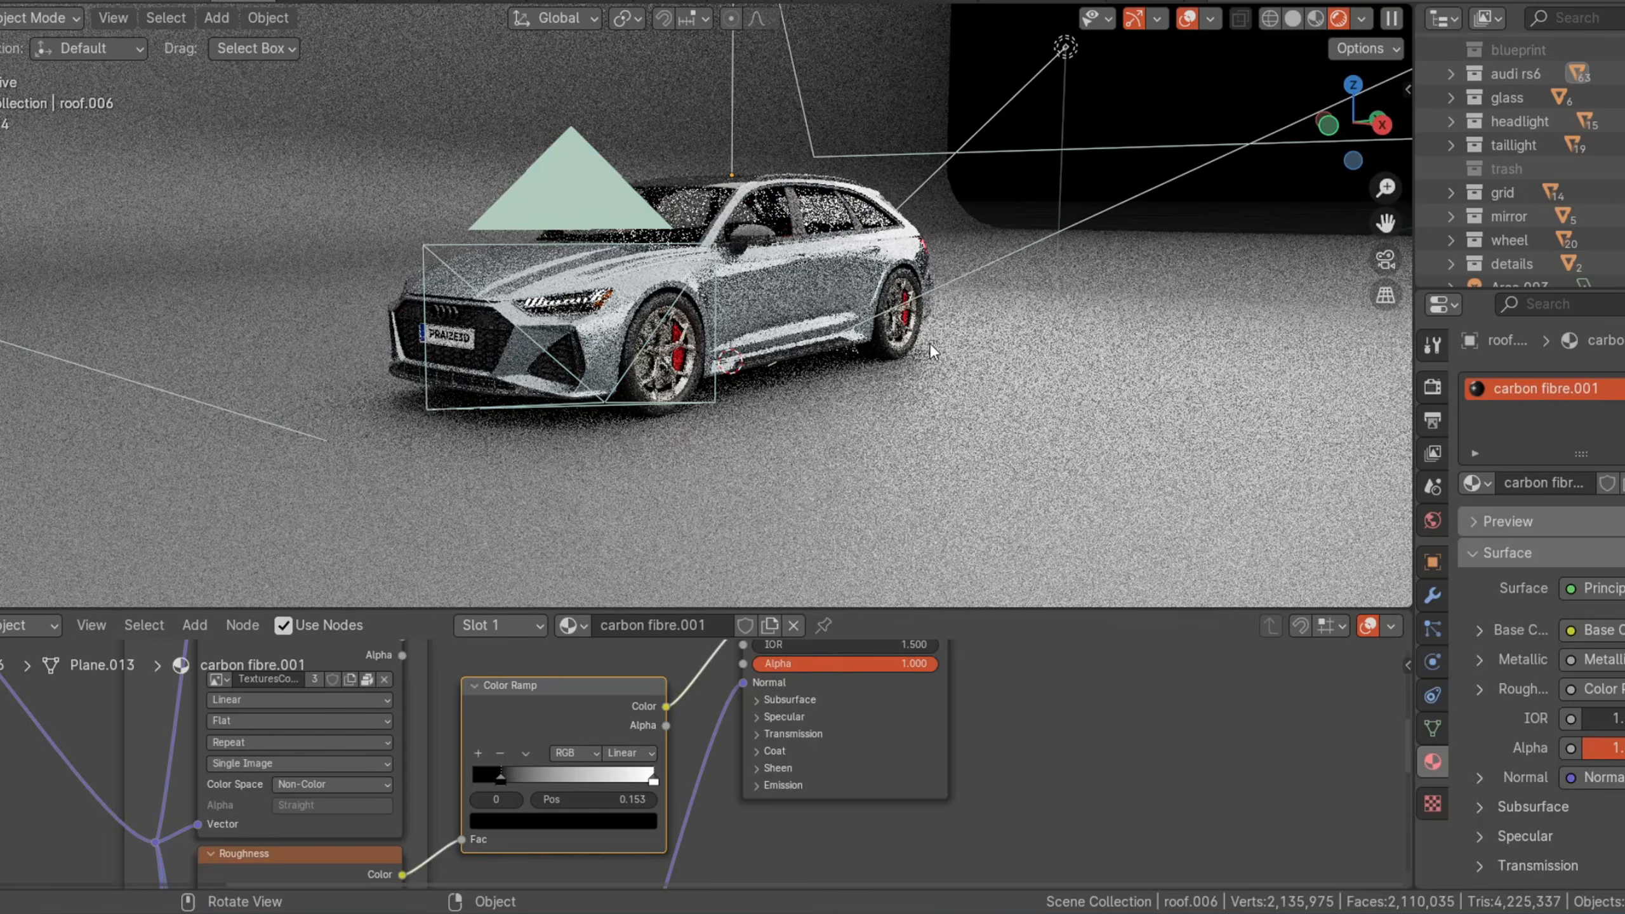
click(533, 211)
key(KP_0)
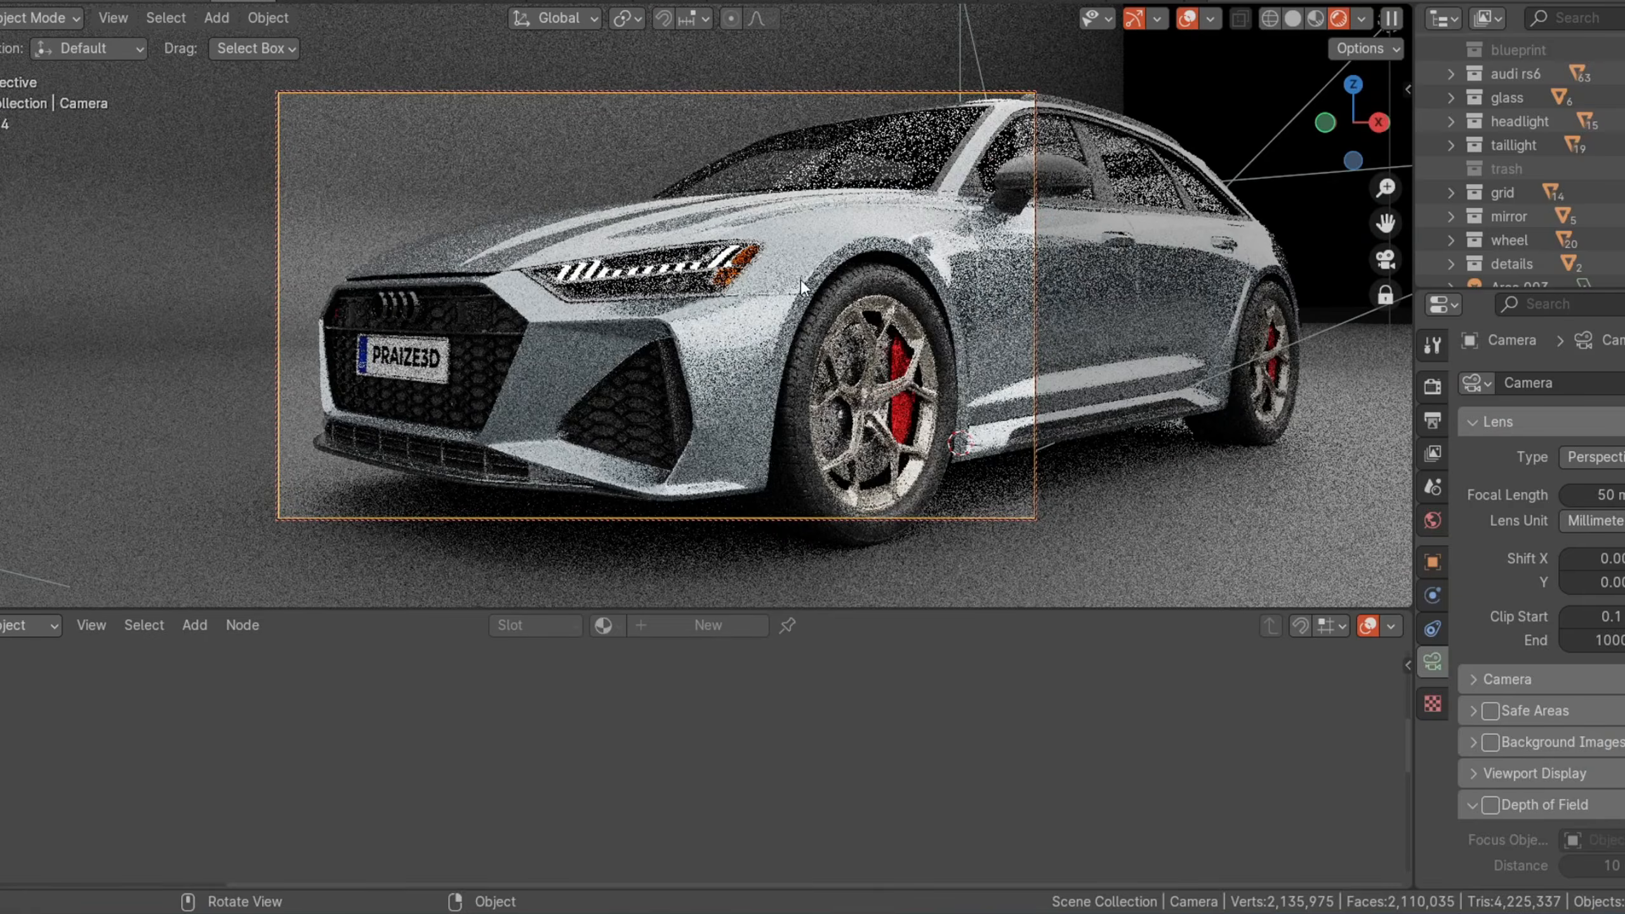
scroll(854, 287, down, 4)
drag(1353, 128, 1285, 194)
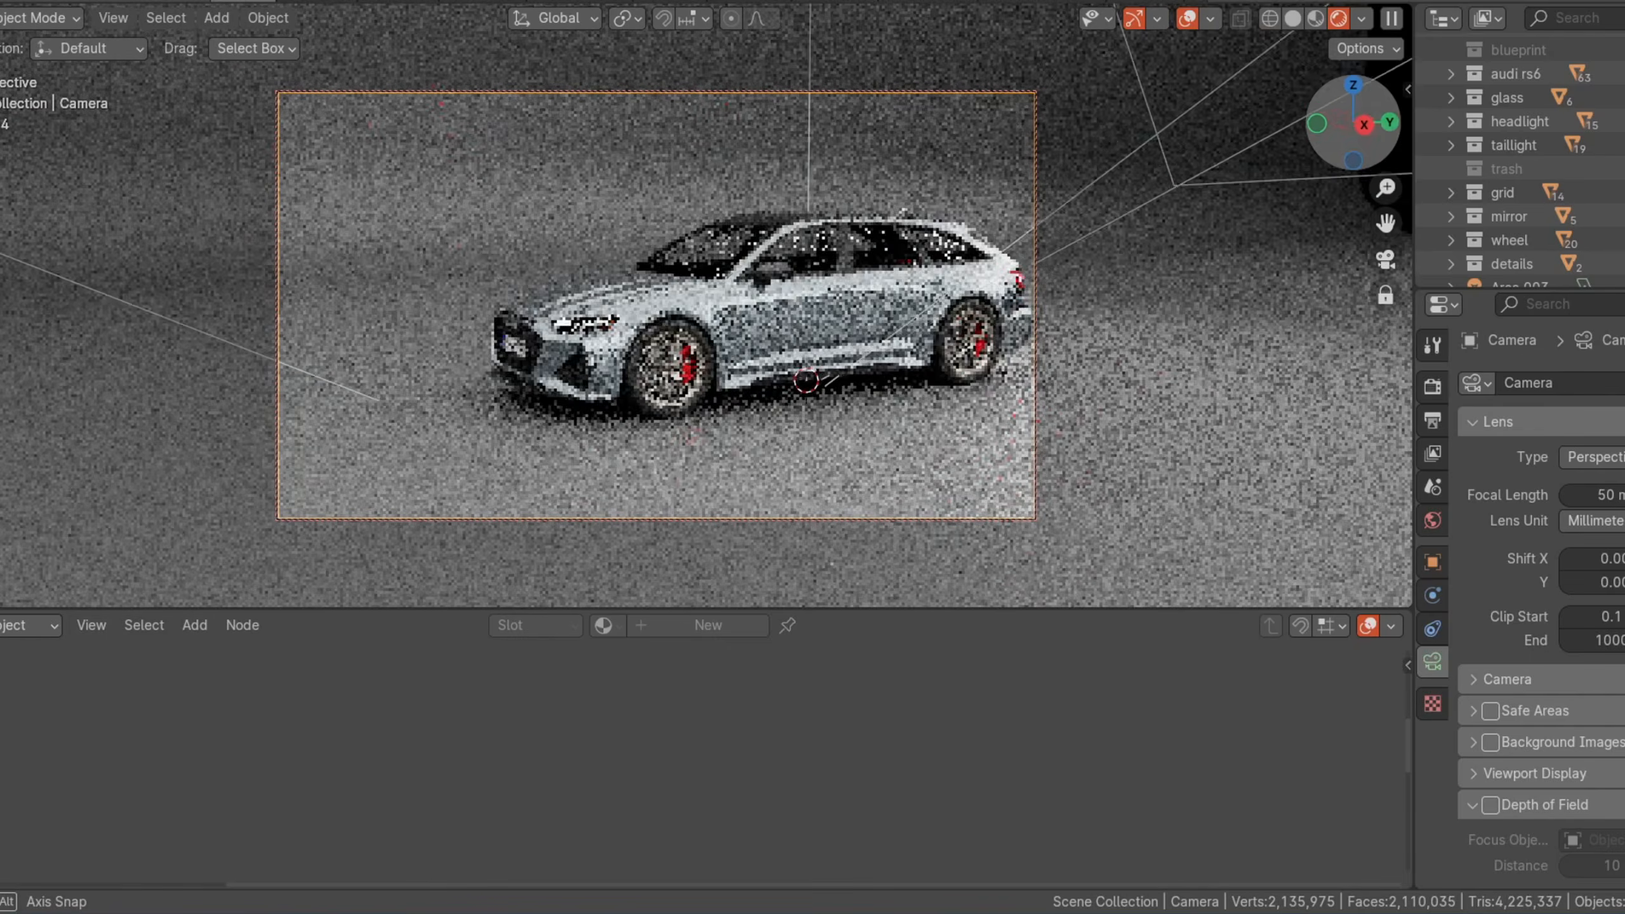
Step: Align the camera to a straight side view of the car, with the whole body inside the frame
key(KP_3)
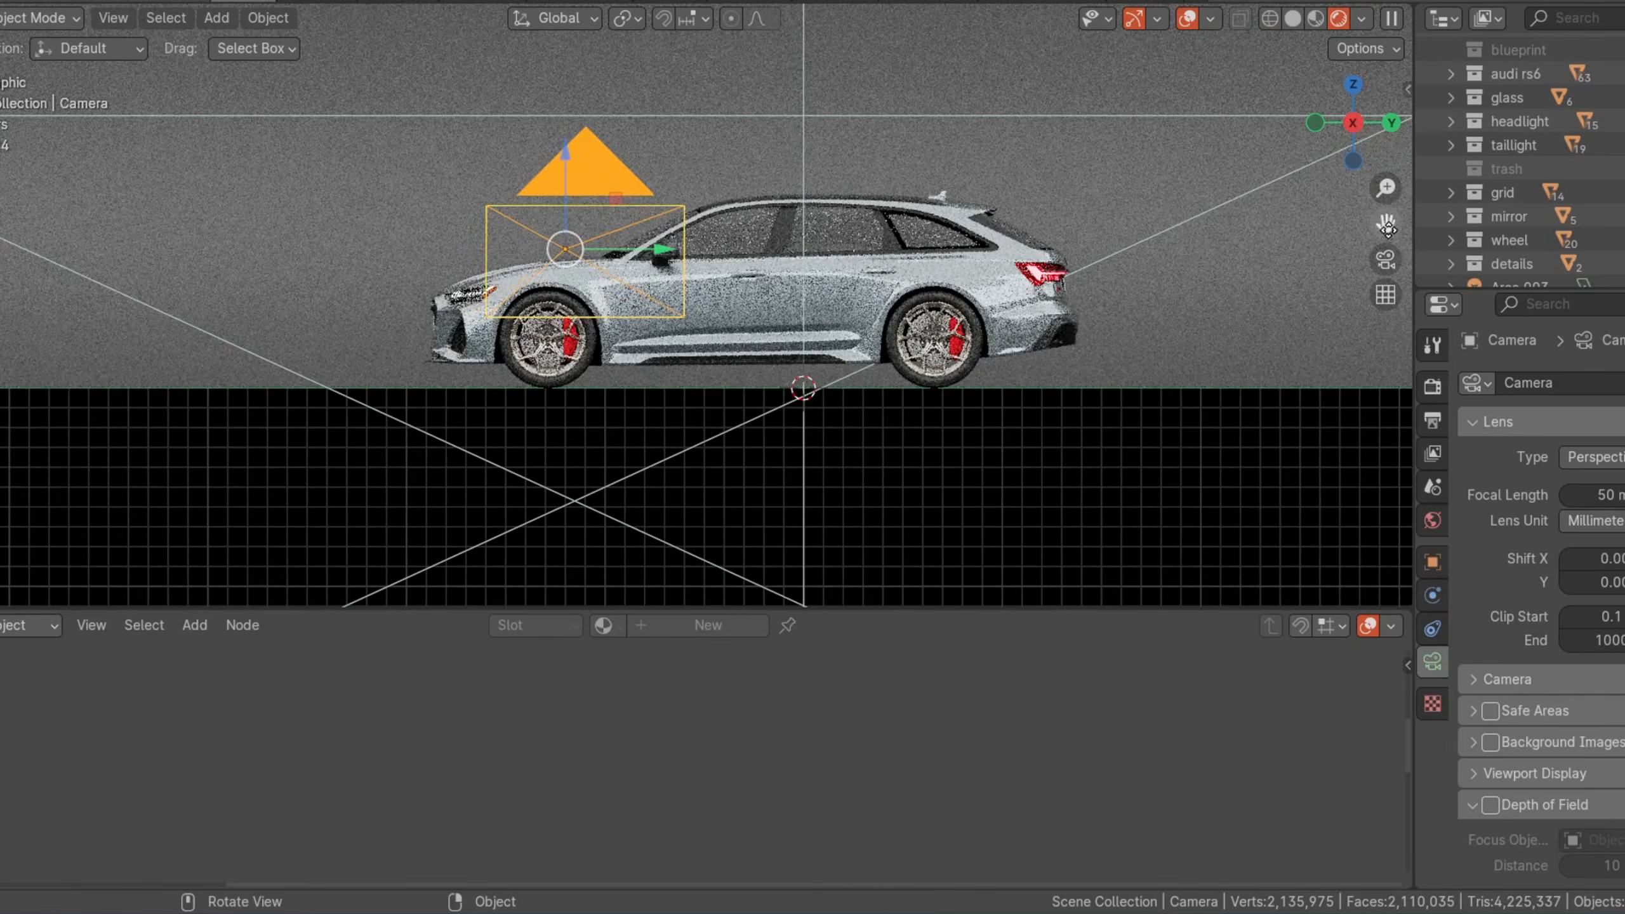
drag(1387, 225, 1344, 235)
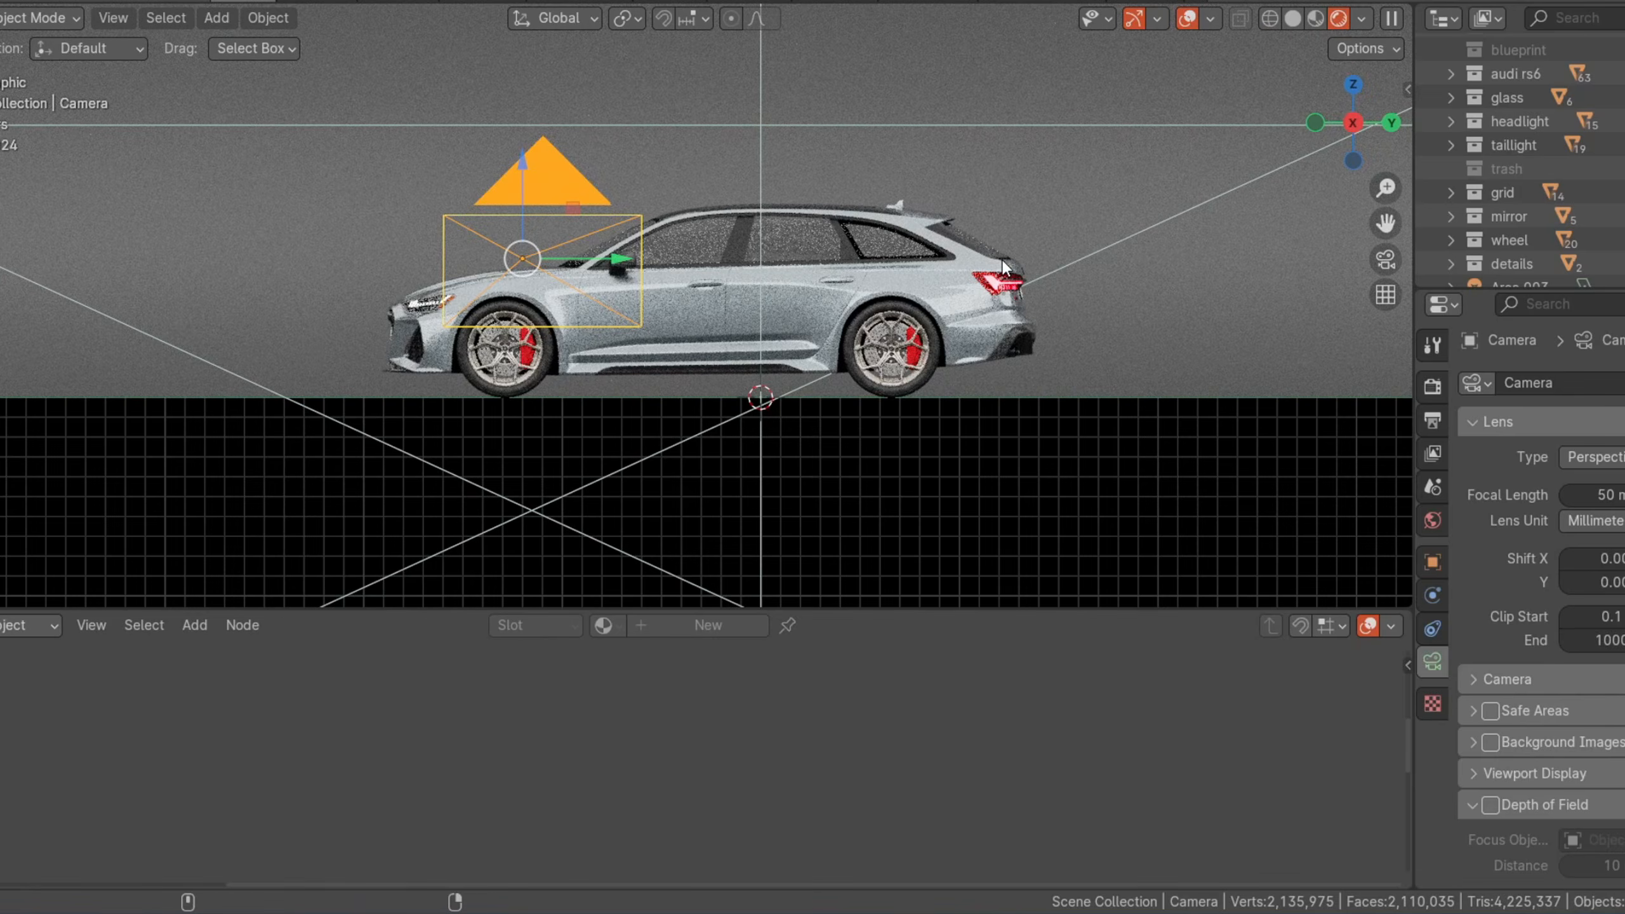
key(KP_0)
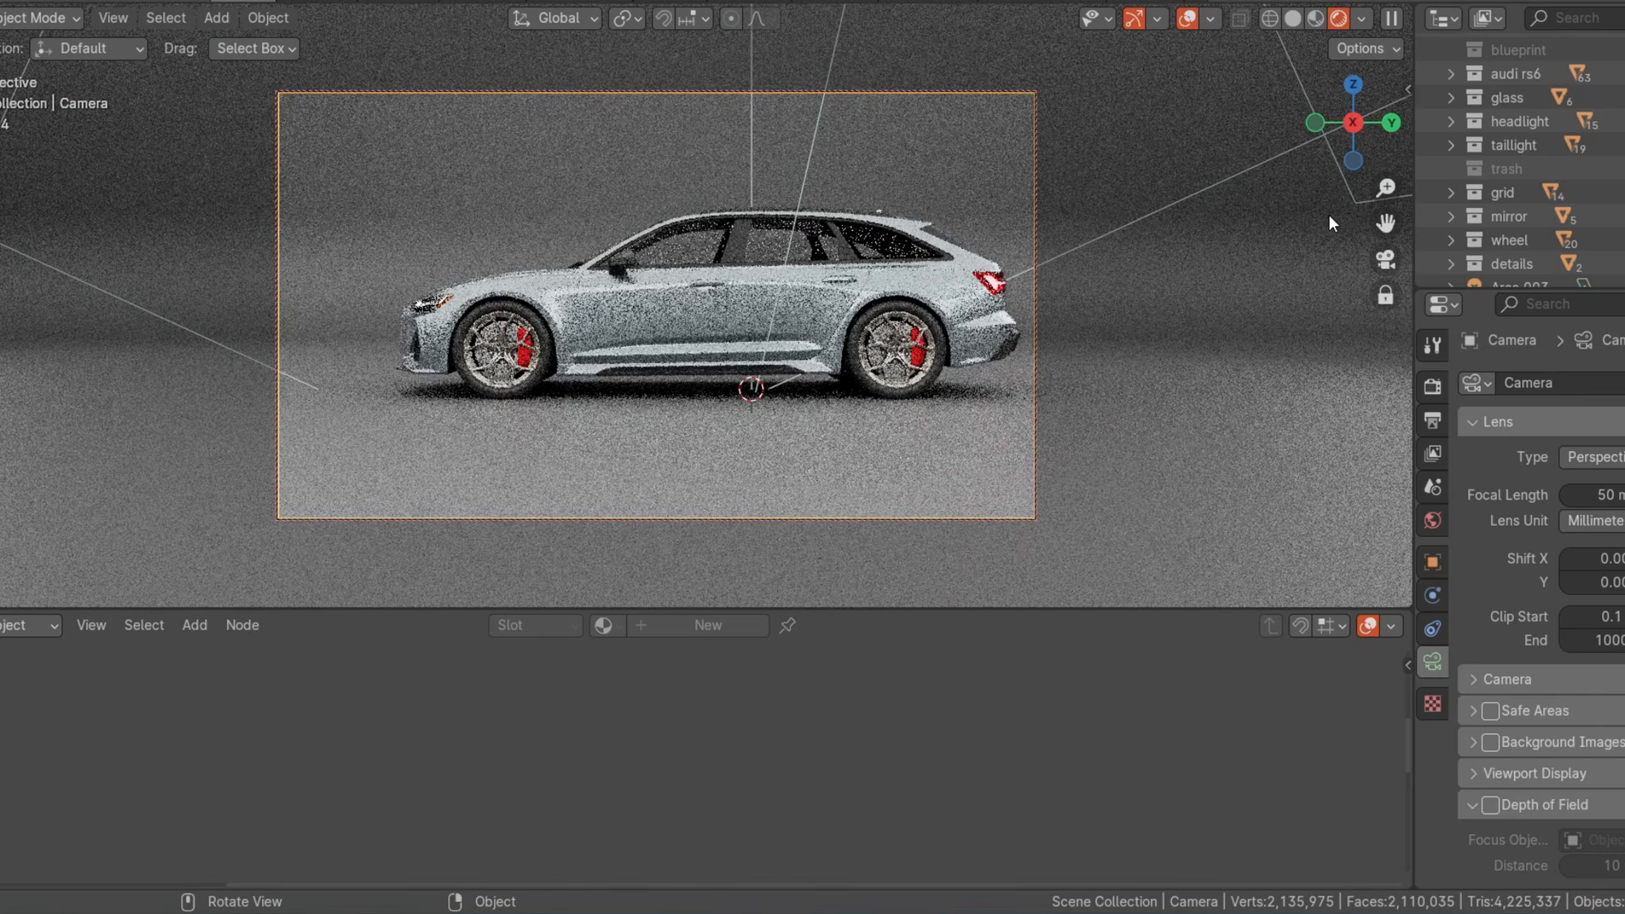